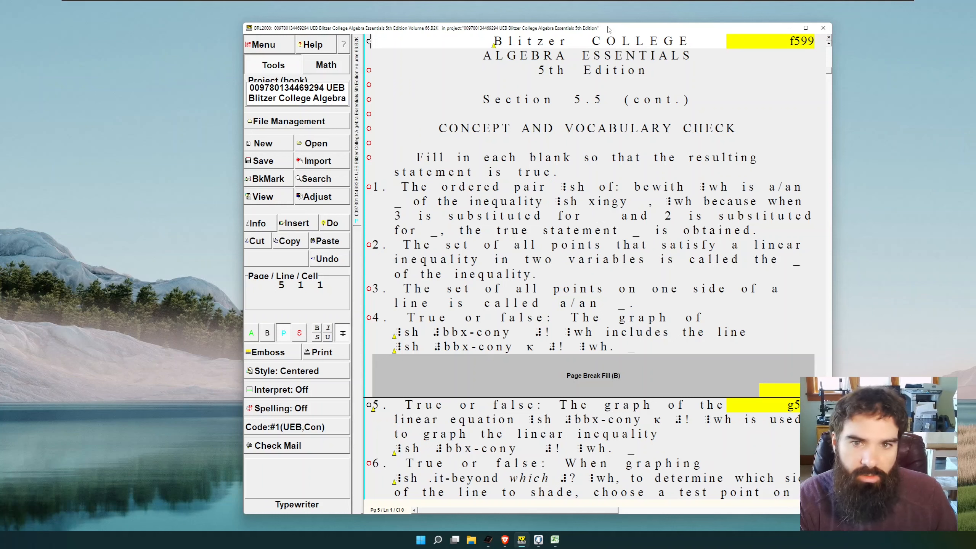
- Place the text cursor on the blank line below the "Section 5.5 (cont.)" heading
click(497, 62)
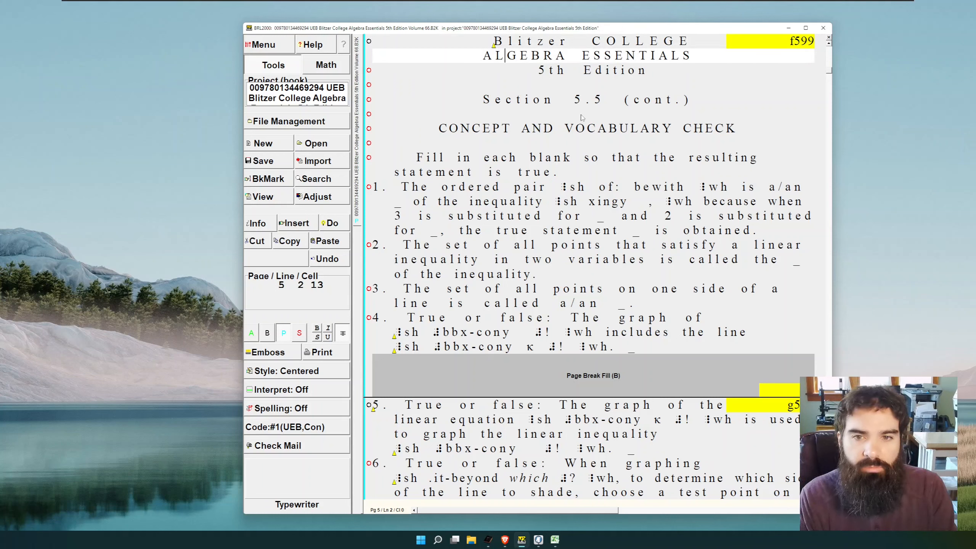
key(Down)
key(Down)
key(Down)
key(Down)
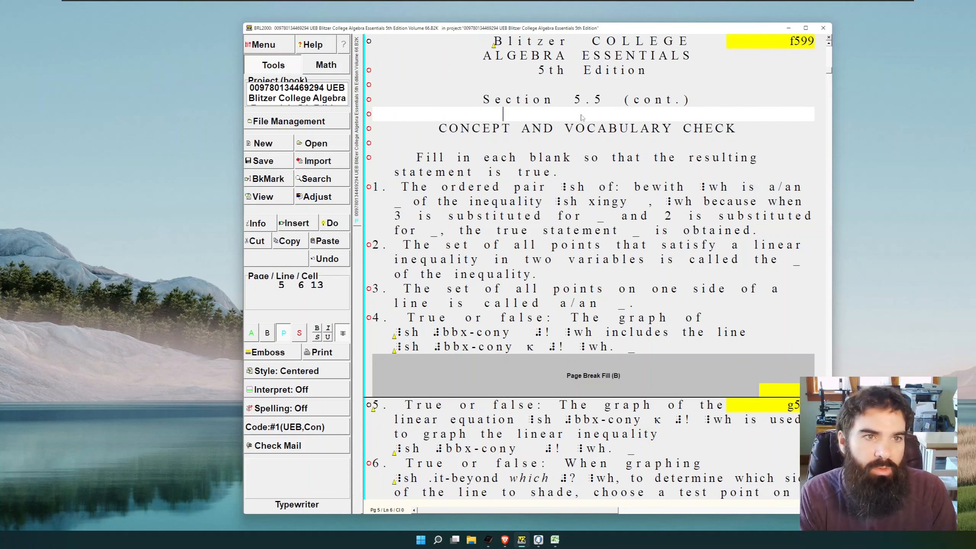
key(F11)
key(F11)
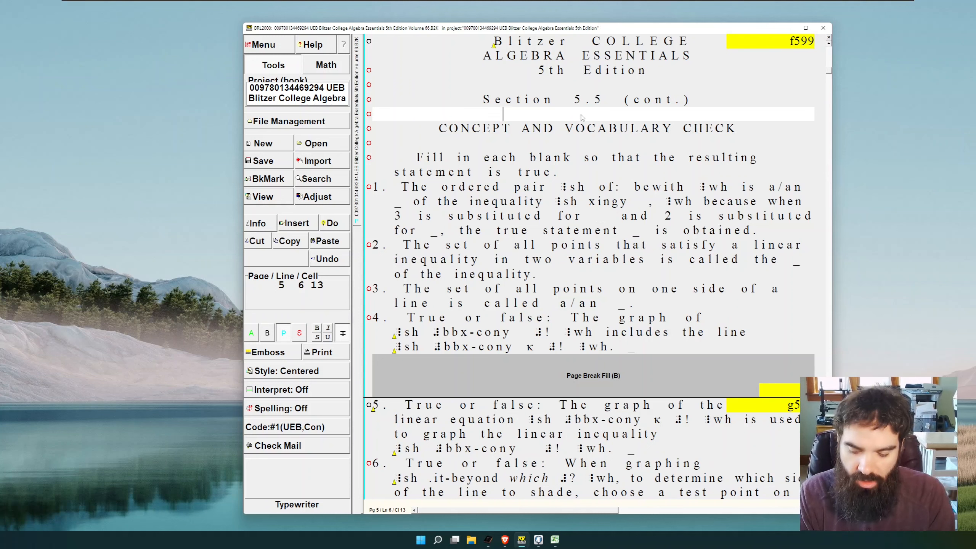
key(alt)
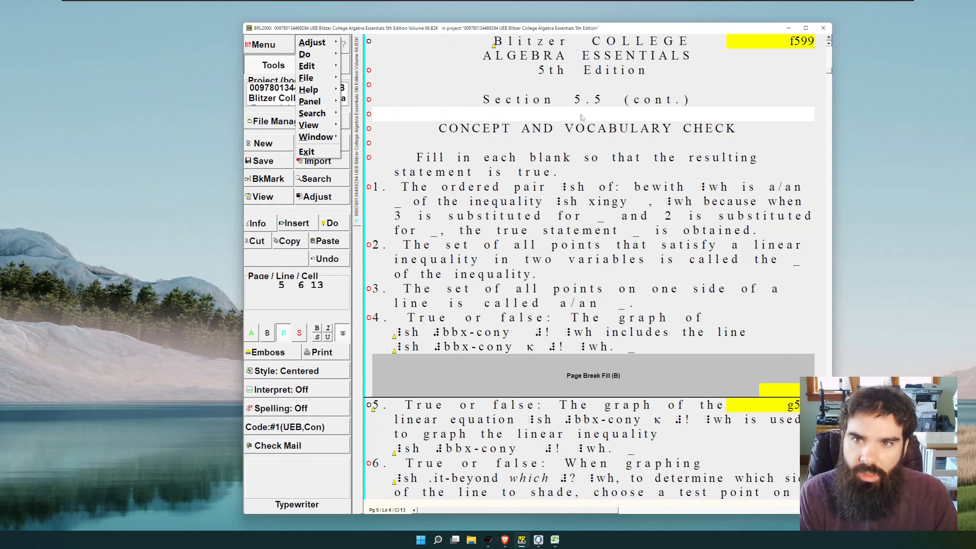
key(s)
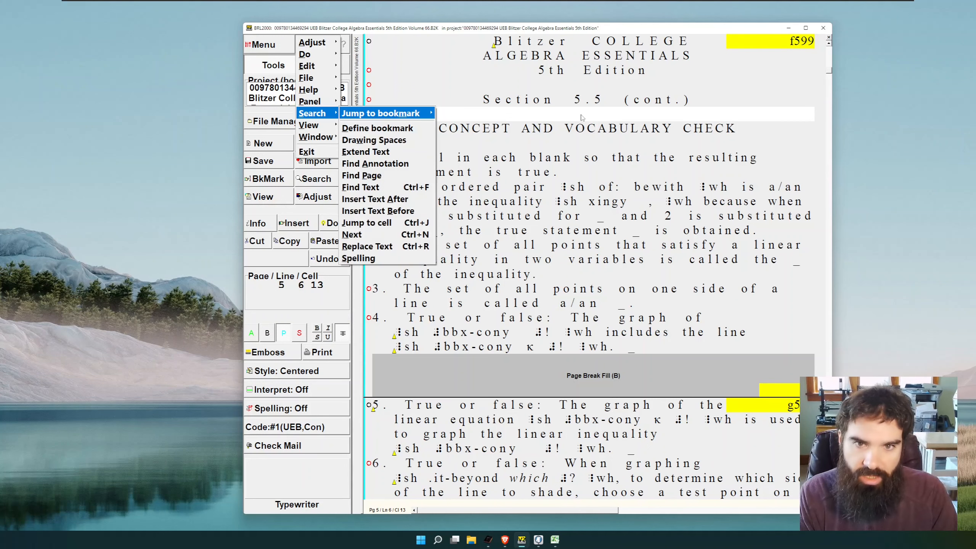
key(f)
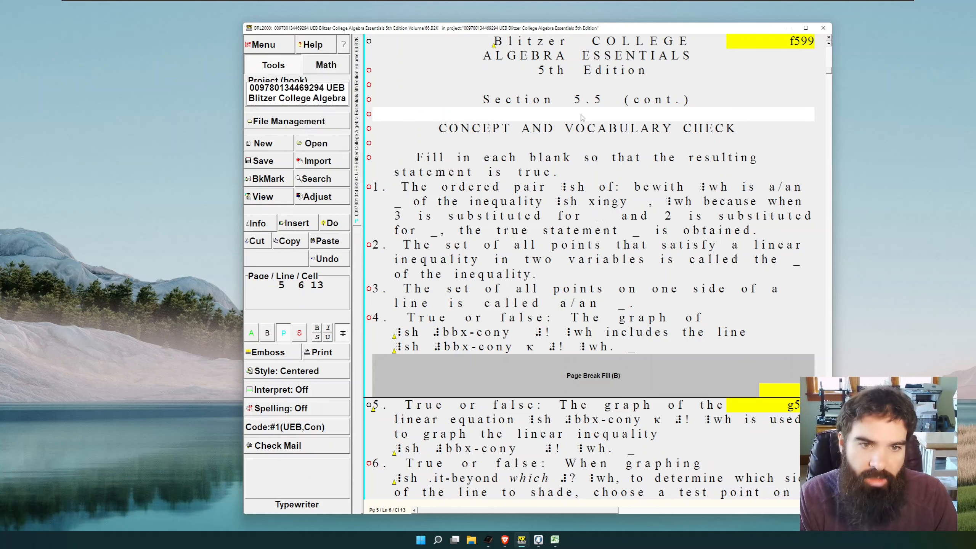
text(kjl)
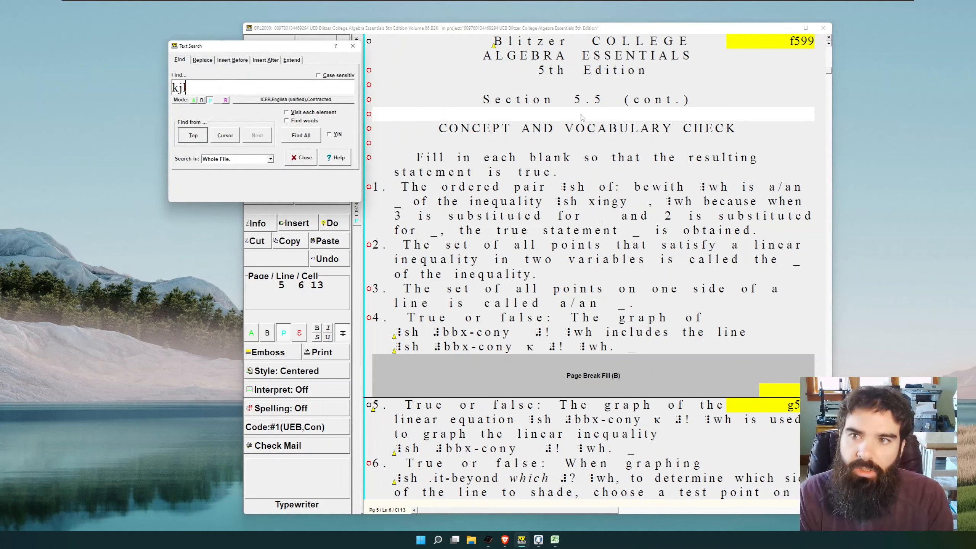
key(BackSpace)
key(BackSpace)
key(BackSpace)
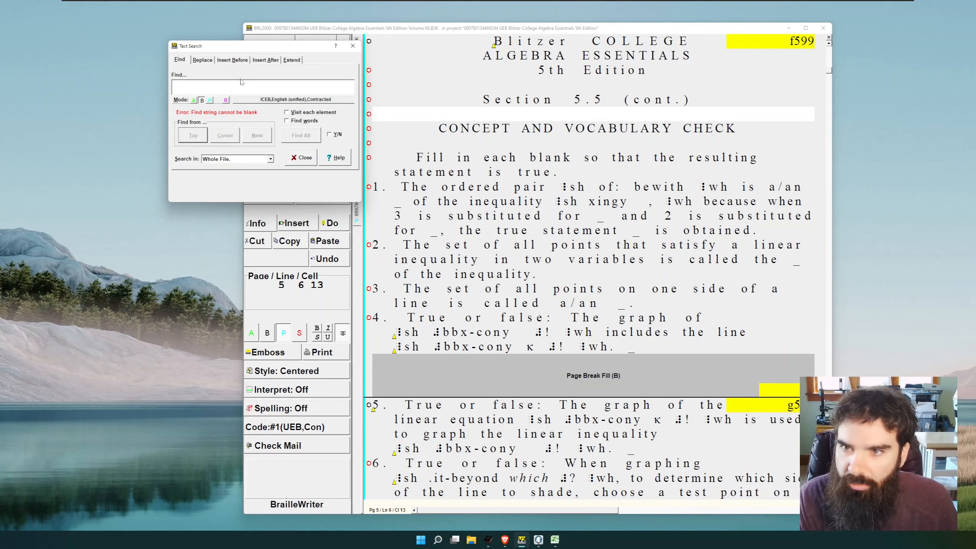
click(352, 46)
- Switch the document to braille view and try entering the opening indicator ⠸⠩ as the text to find
key(alt+b)
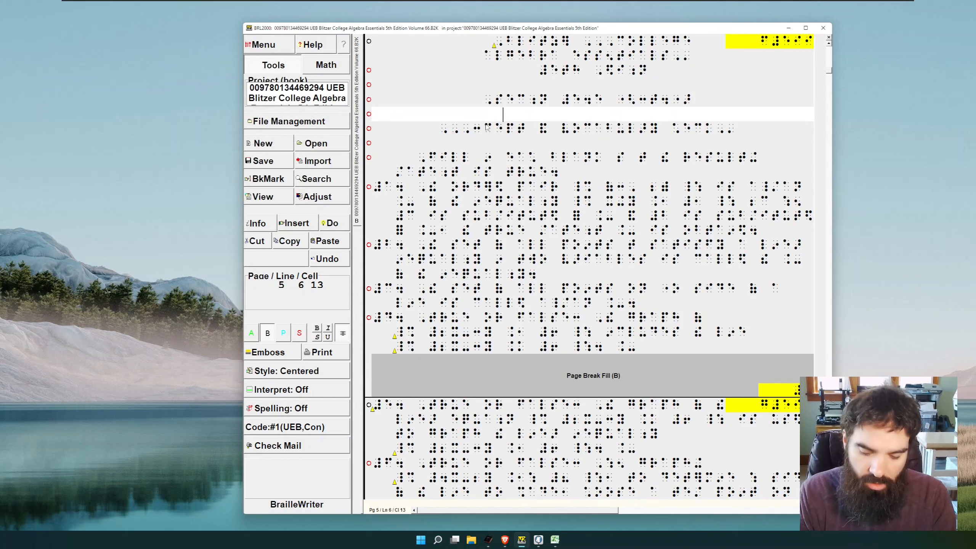
key(alt)
key(s)
key(f)
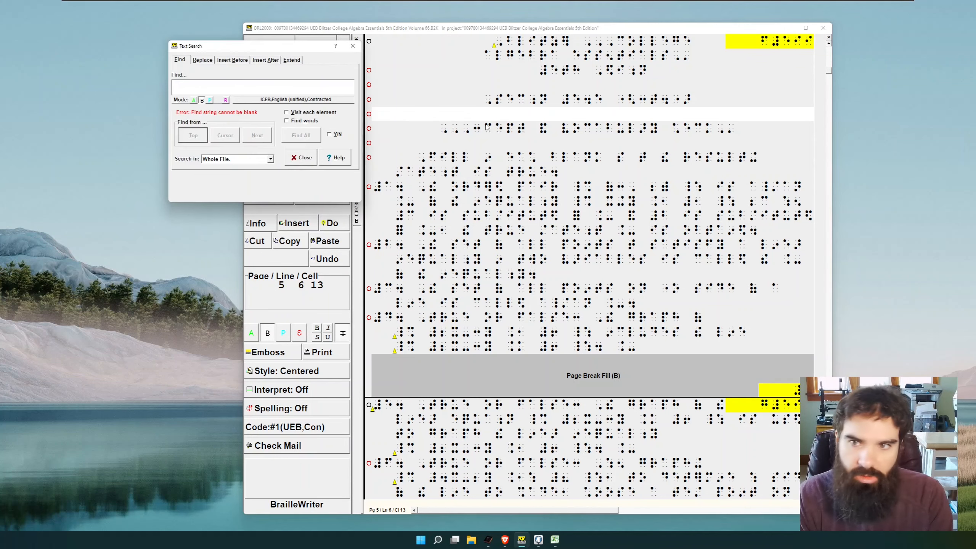
text(⠸⠩)
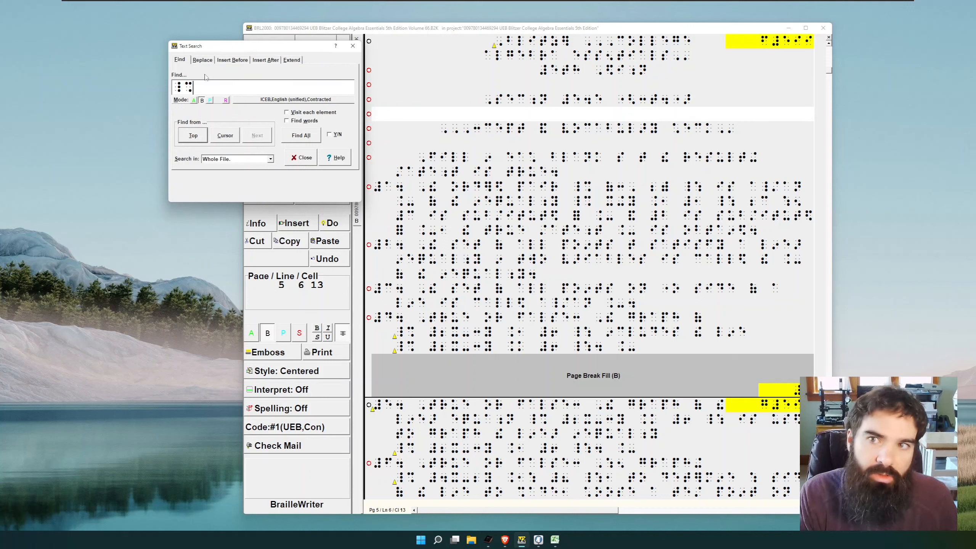
click(353, 46)
- Search the whole file for the opening indicator ⠸⠩ and extend all matches to the closing indicator ⠸⠱
key(alt)
key(s)
key(r)
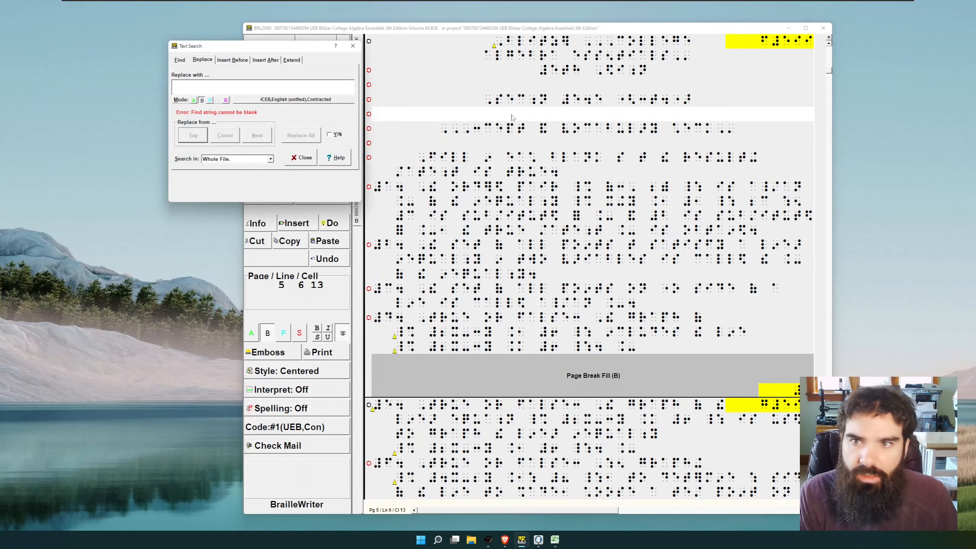
click(181, 61)
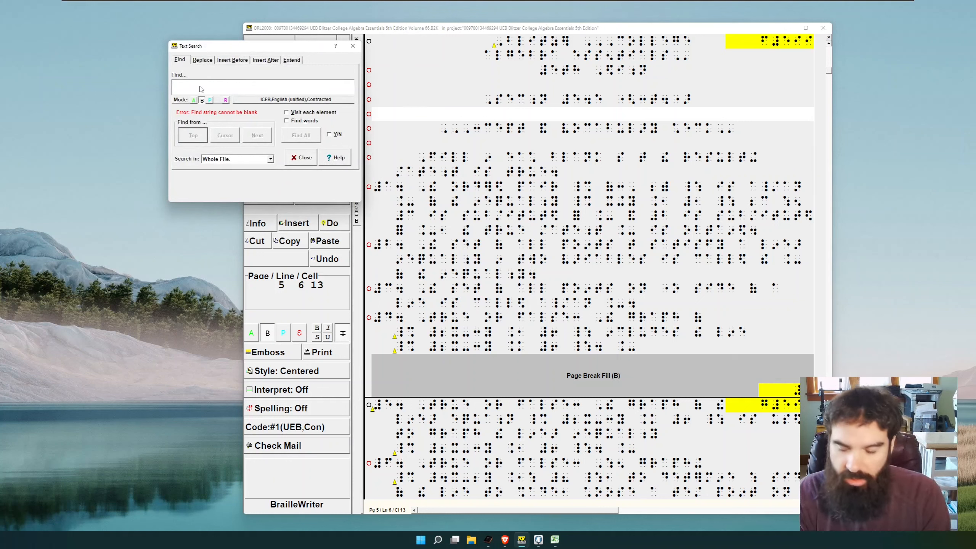
text(⠸⠩)
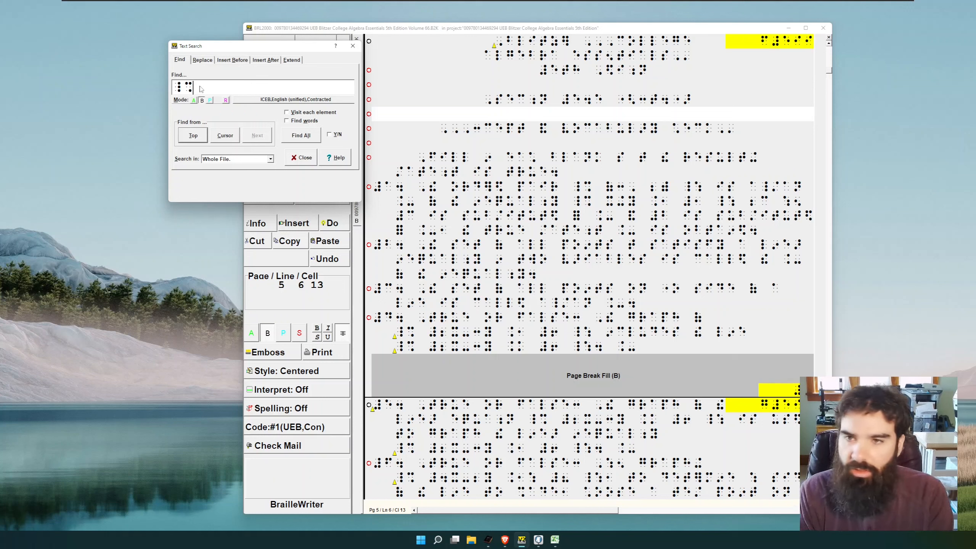
key(alt+e)
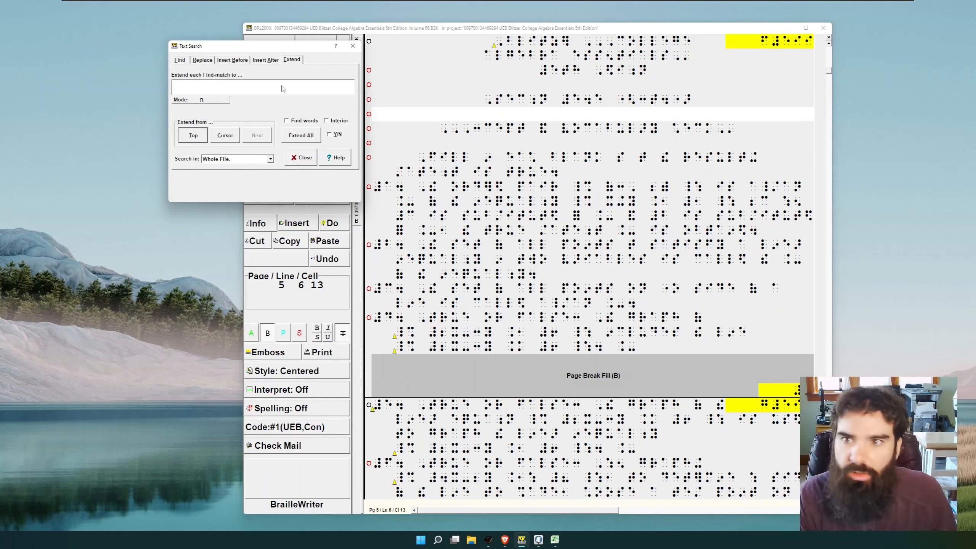
text(⠸⠱)
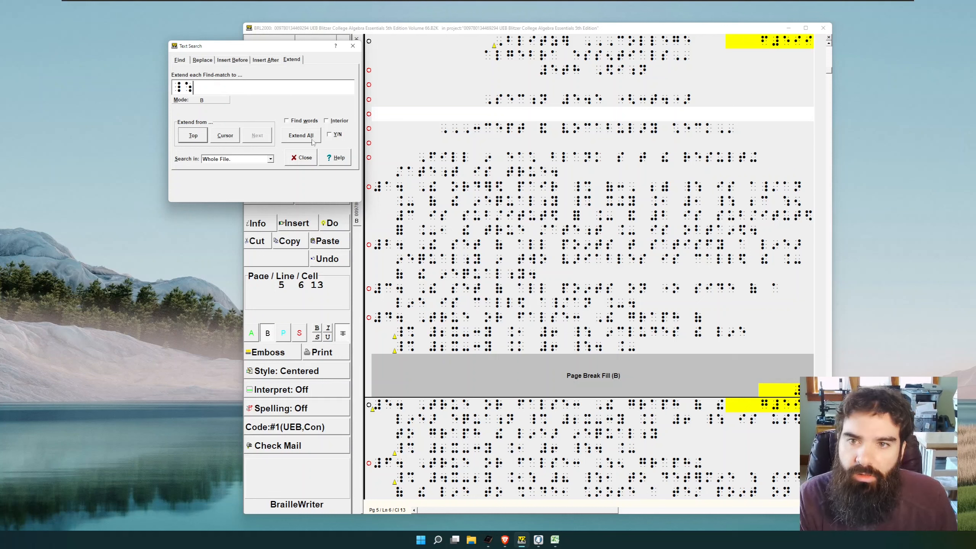
click(301, 135)
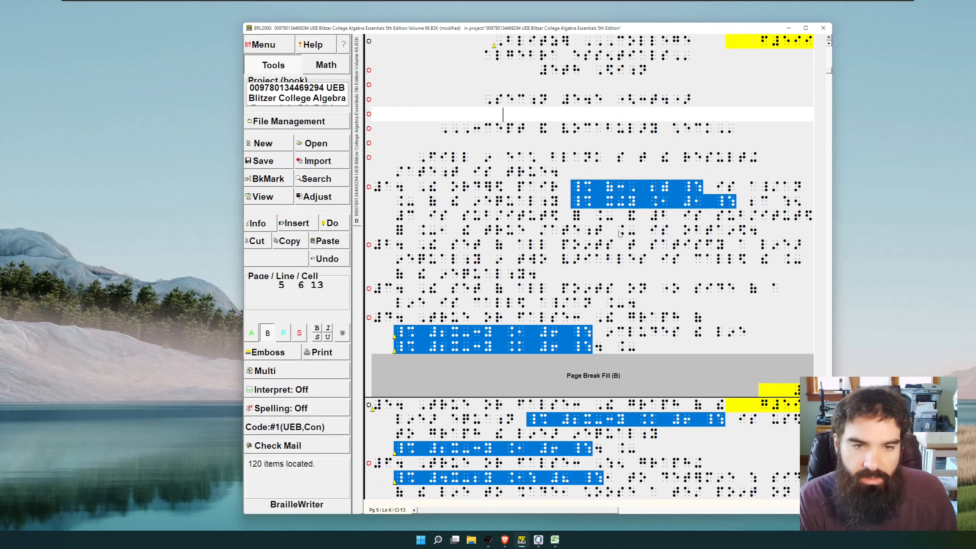
- Compare the selected math passages in print view and braille view, finishing in braille view
key(alt+p)
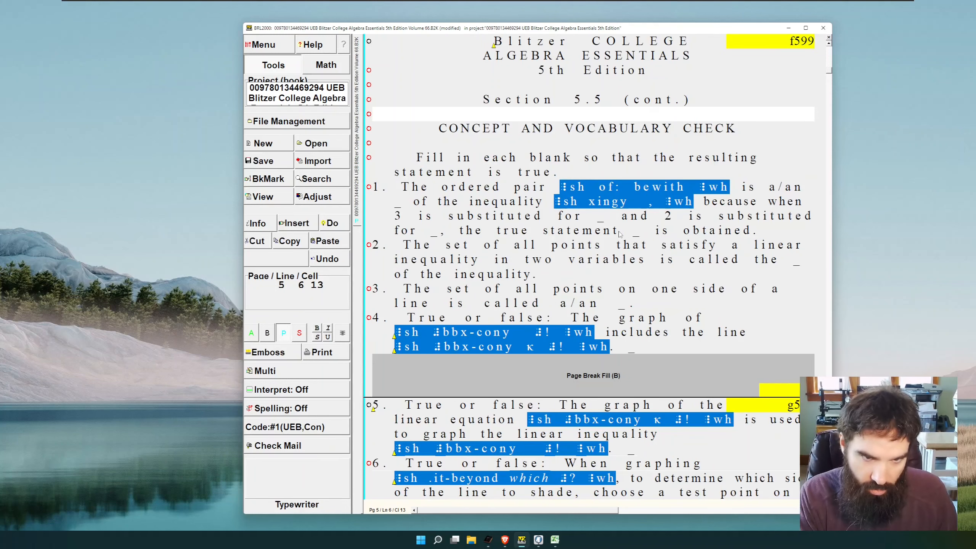
key(alt+b)
key(alt+p)
key(alt+b)
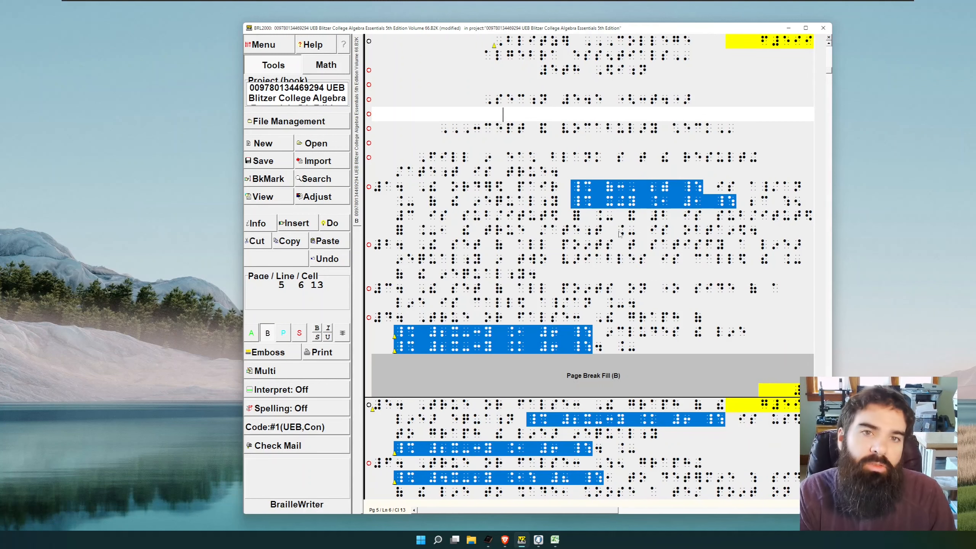
key(alt+p)
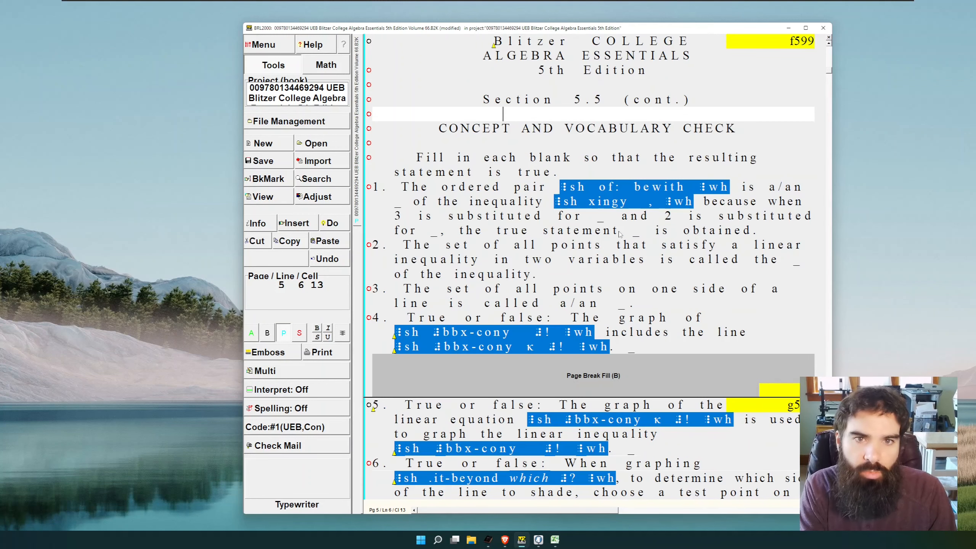
key(alt+b)
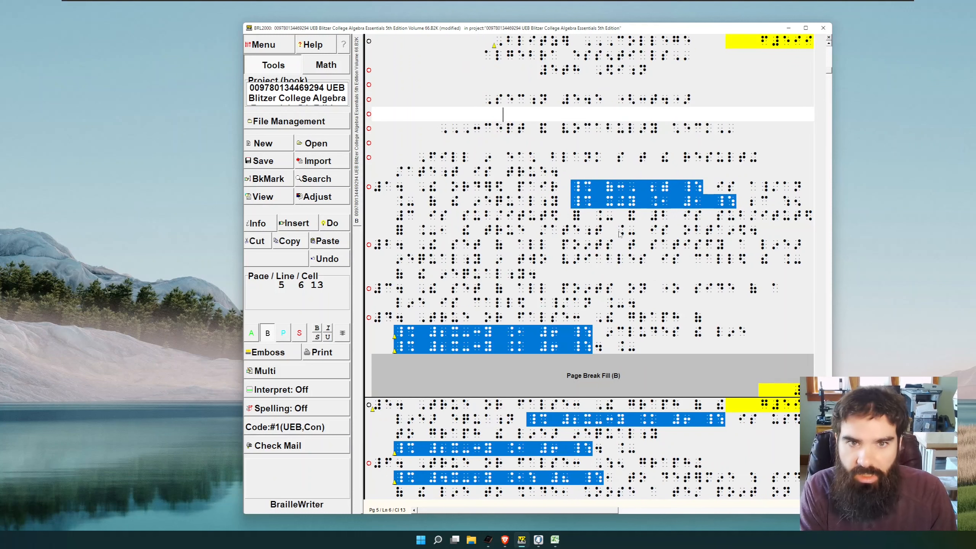
- Clear the multiple selection by moving the cursor to the "Fill in each blank" line, and check both print and braille views
key(Down)
key(Down)
key(Down)
key(alt+p)
key(alt+b)
key(alt+p)
key(alt+b)
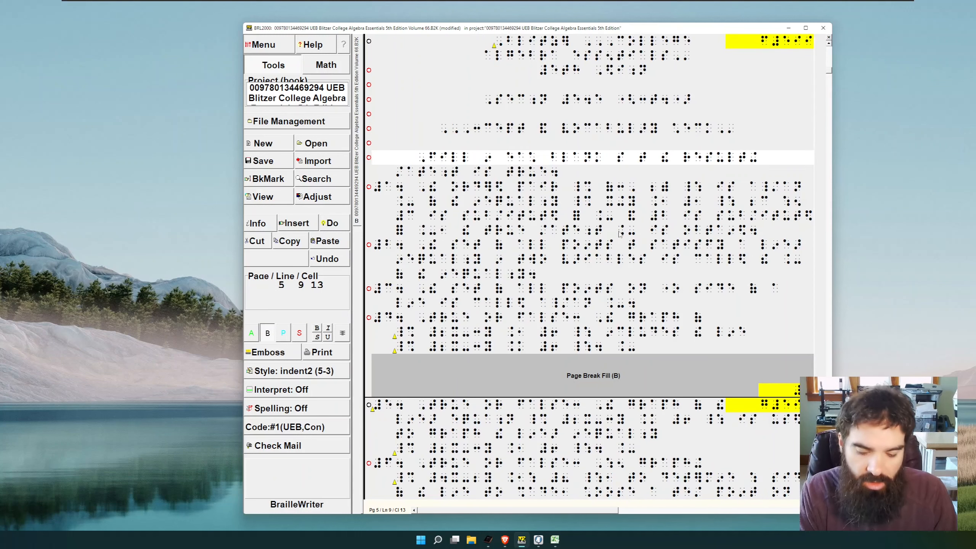
- Select every math passage in the whole file by finding ⠸⠩ and extending each match to ⠸⠱
key(alt)
text(sf)
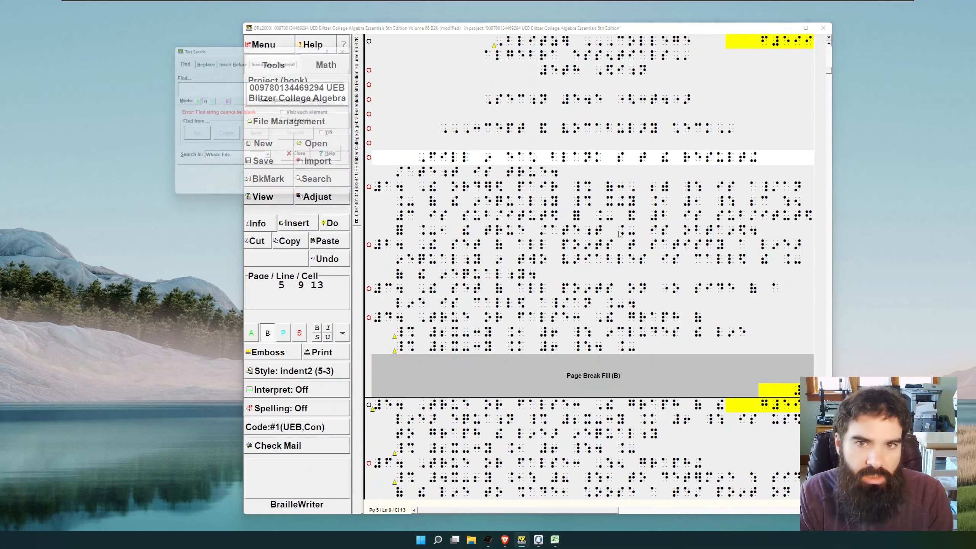
text(⠸⠩)
key(alt+e)
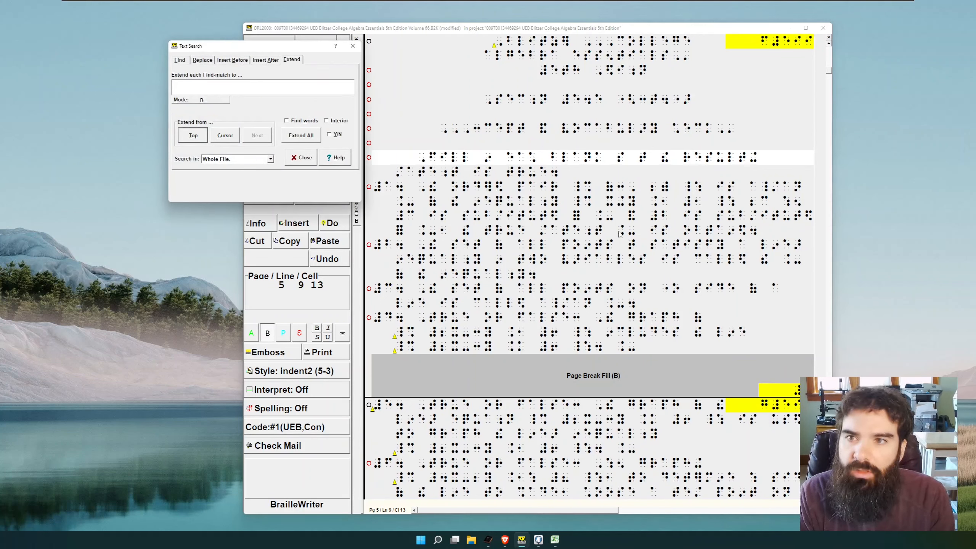
text(⠸⠱)
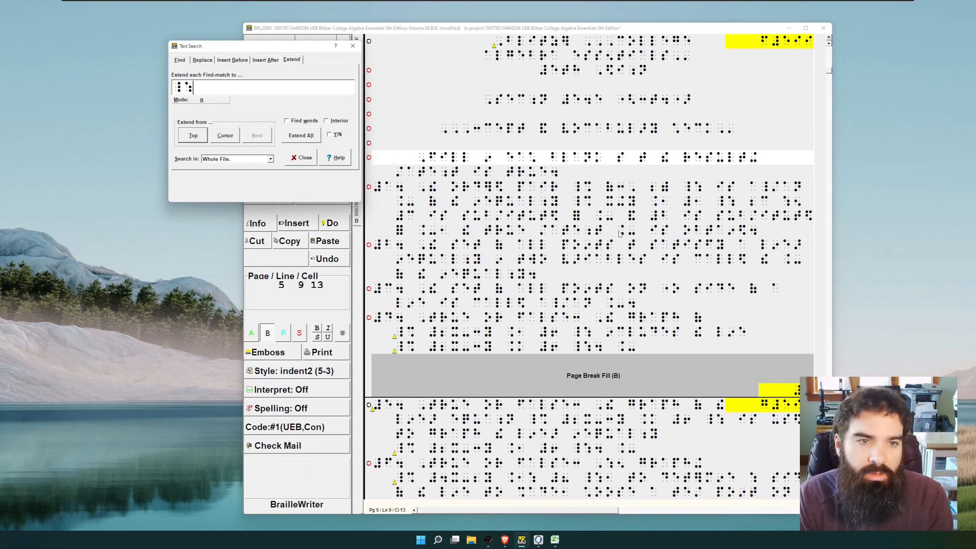
key(Return)
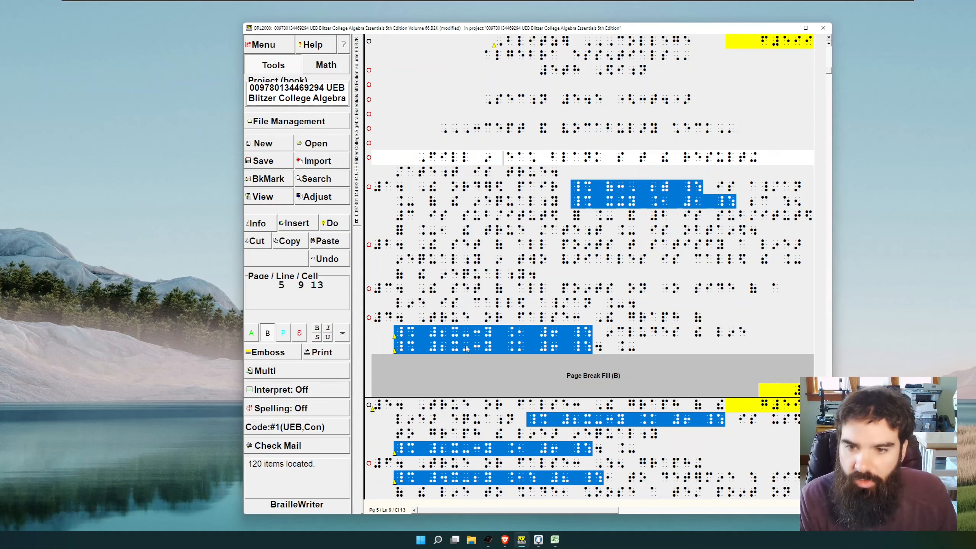
- Examine the selected math passages in print and braille views, and check the selection on the following pages in braille view
click(283, 334)
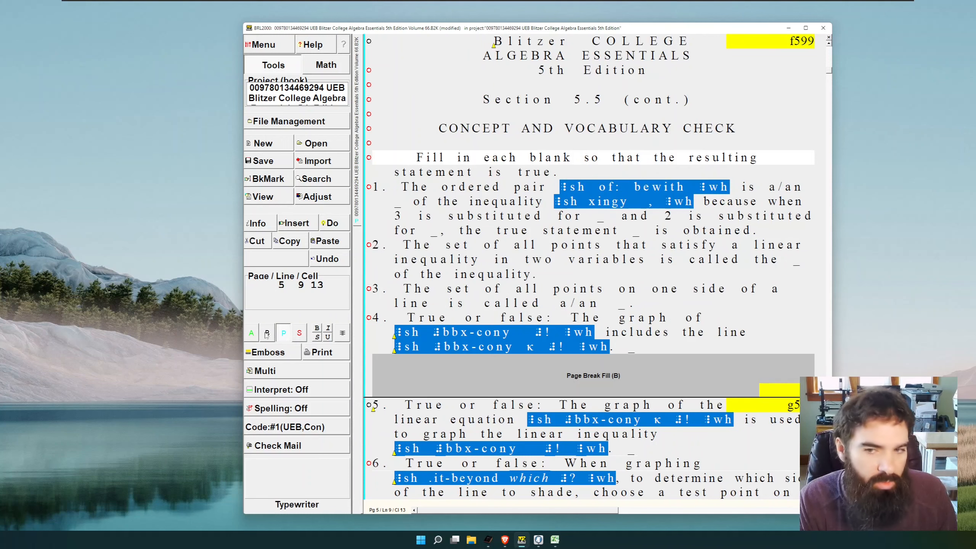
click(267, 332)
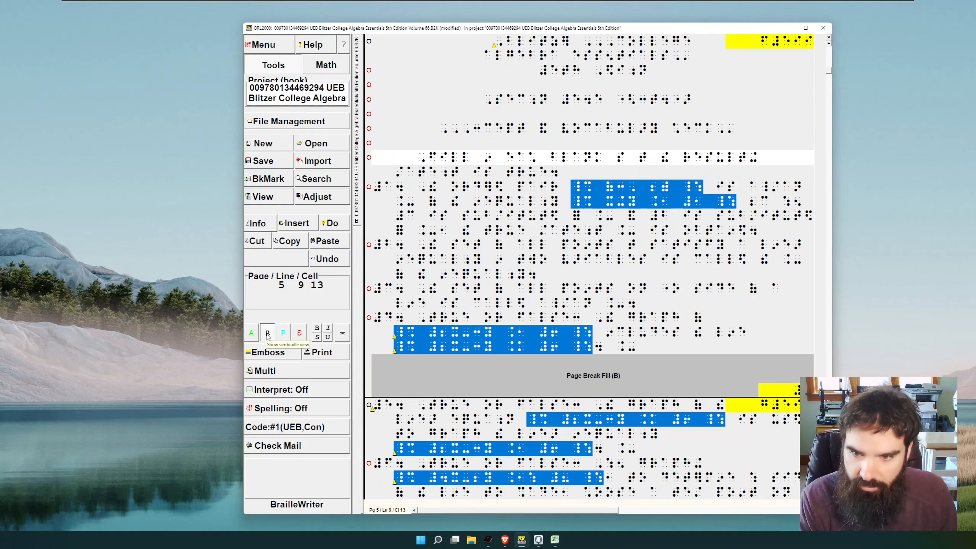
click(284, 335)
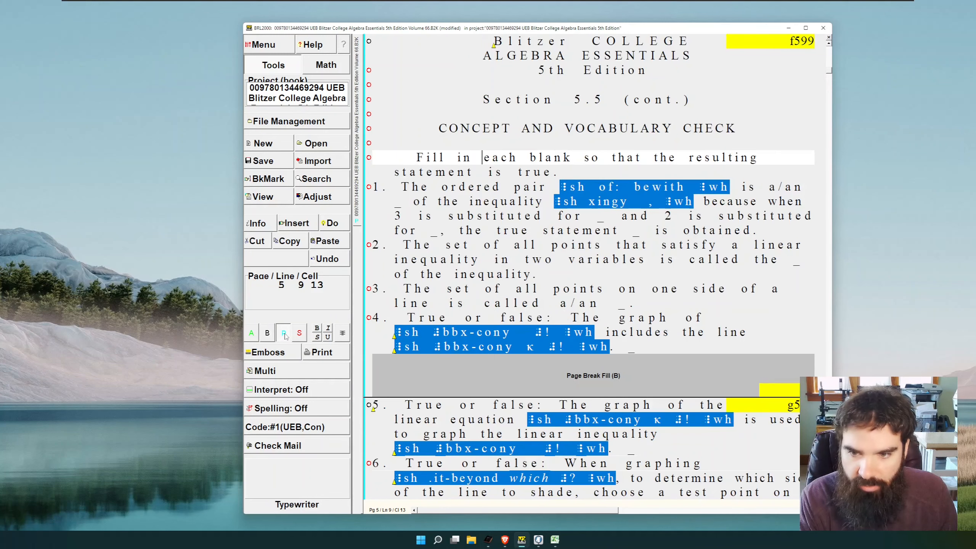
click(271, 336)
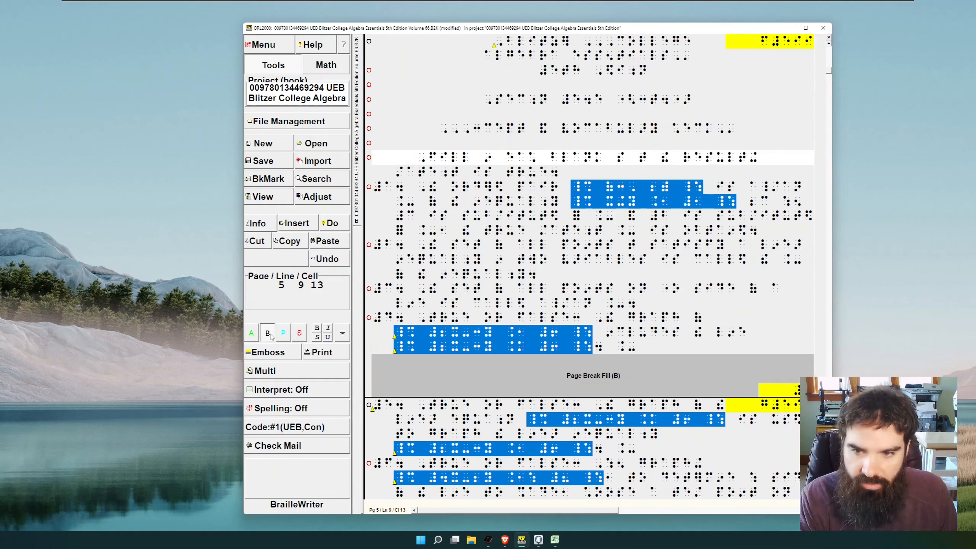
click(271, 336)
click(271, 336)
click(271, 336)
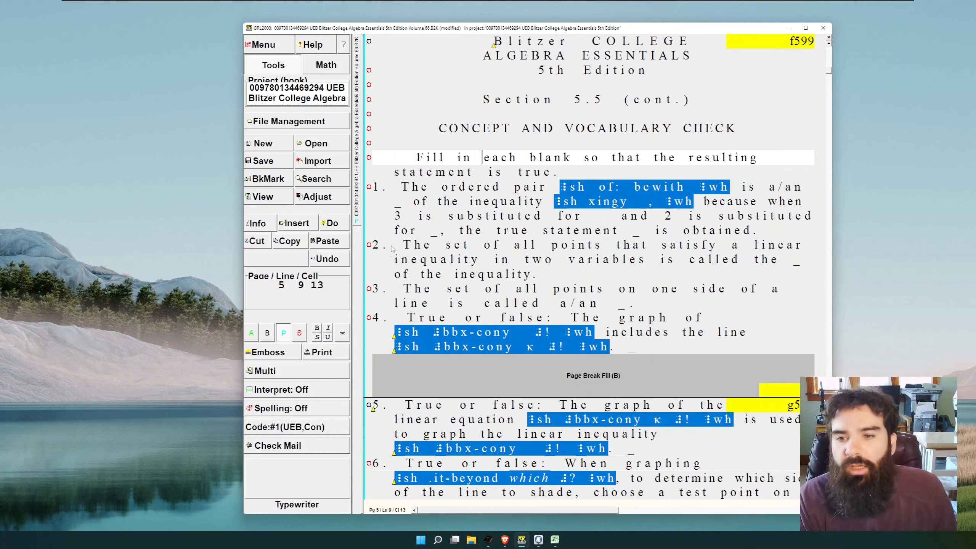
click(270, 335)
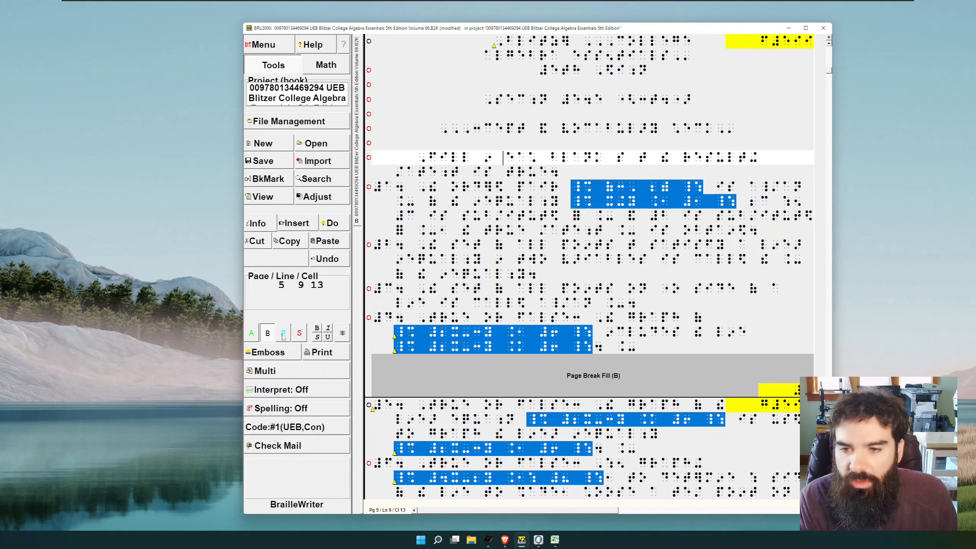
click(286, 337)
click(281, 337)
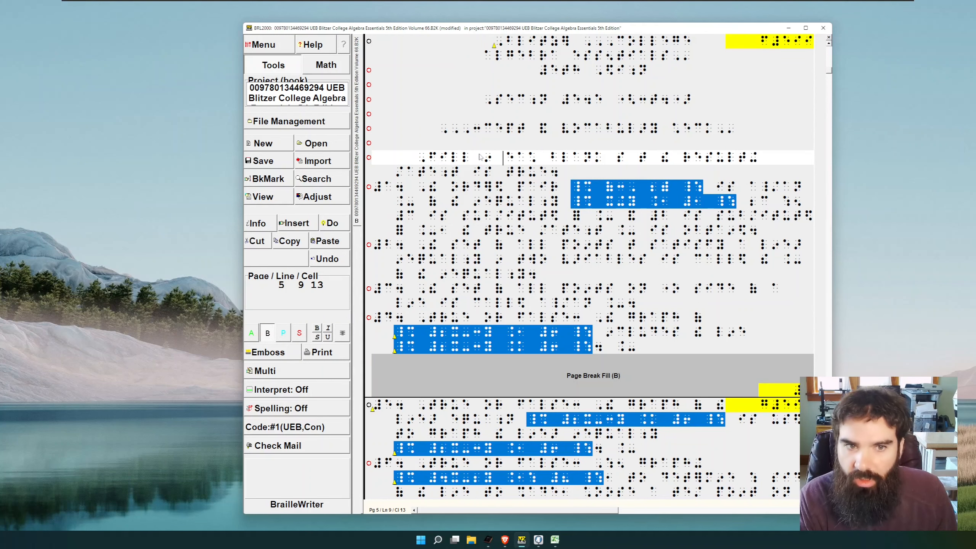
scroll(483, 169, down, 5)
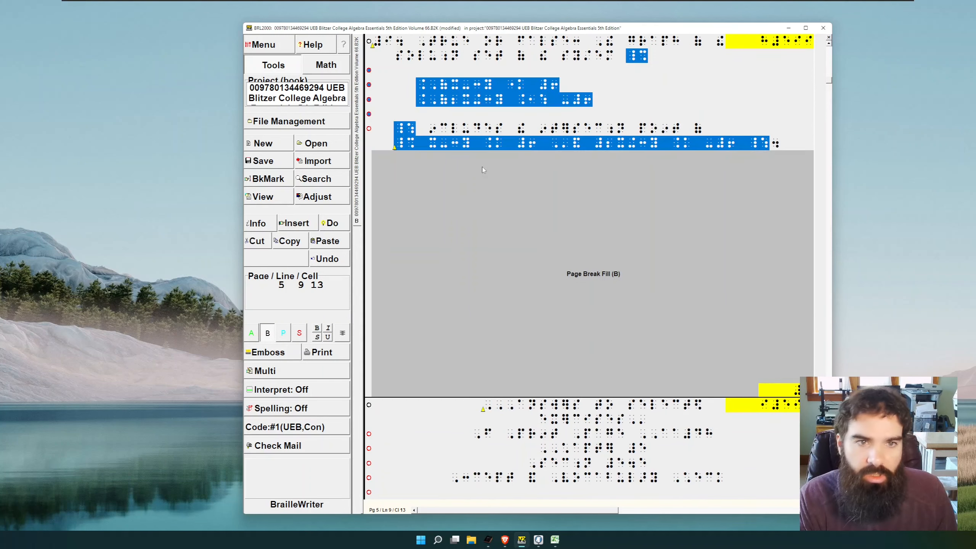
scroll(483, 169, up, 5)
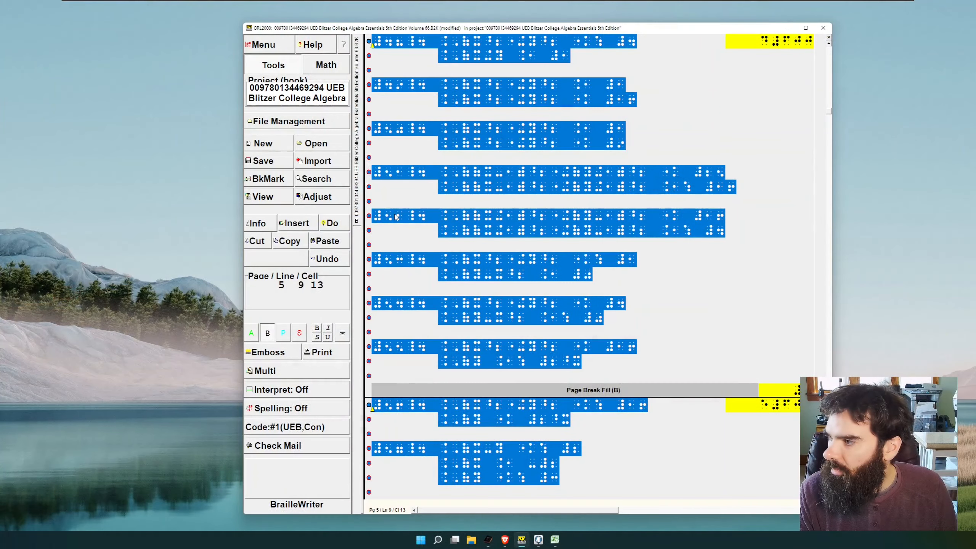
- Clear the multiple selection, and select every math passage in the file again by repeating the extended text search for multiple matches
scroll(453, 222, up, 9)
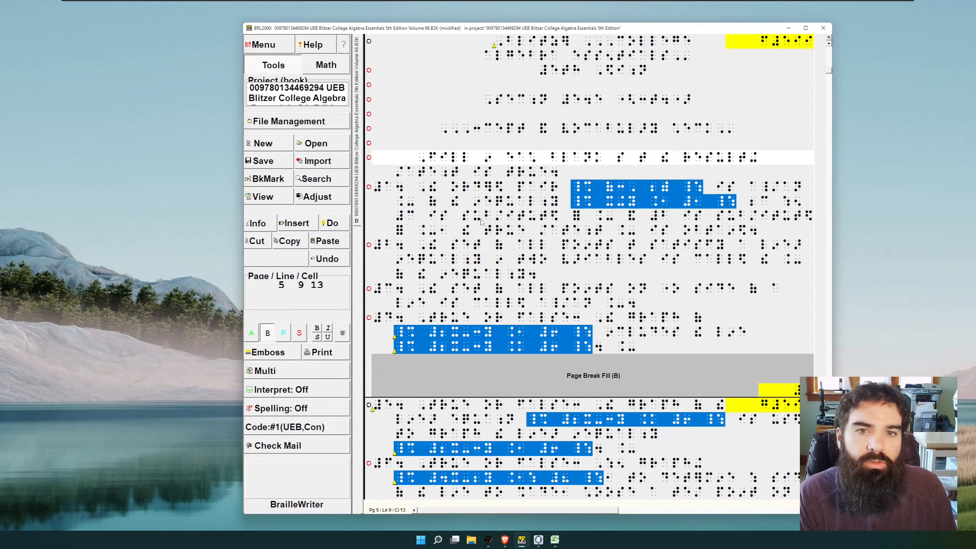
click(472, 178)
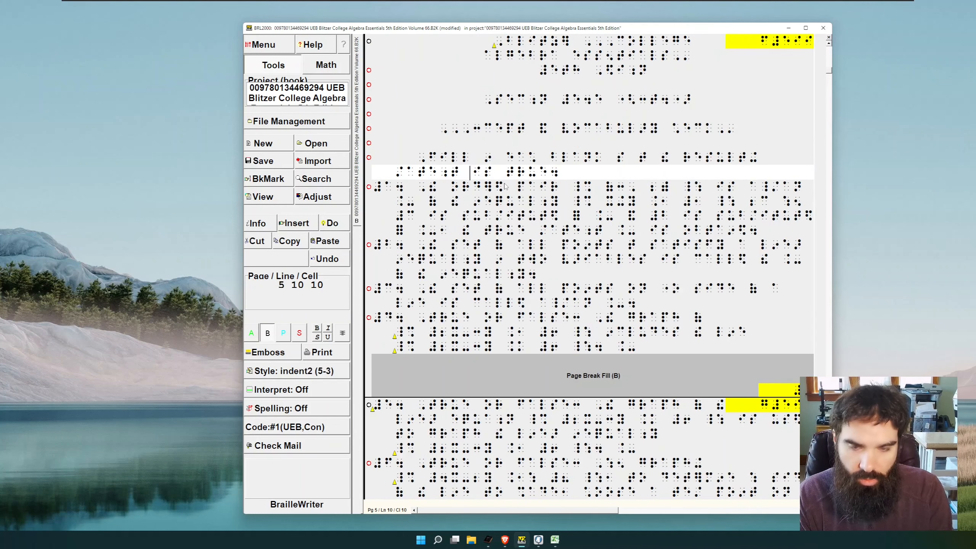
key(alt)
key(s)
key(Escape)
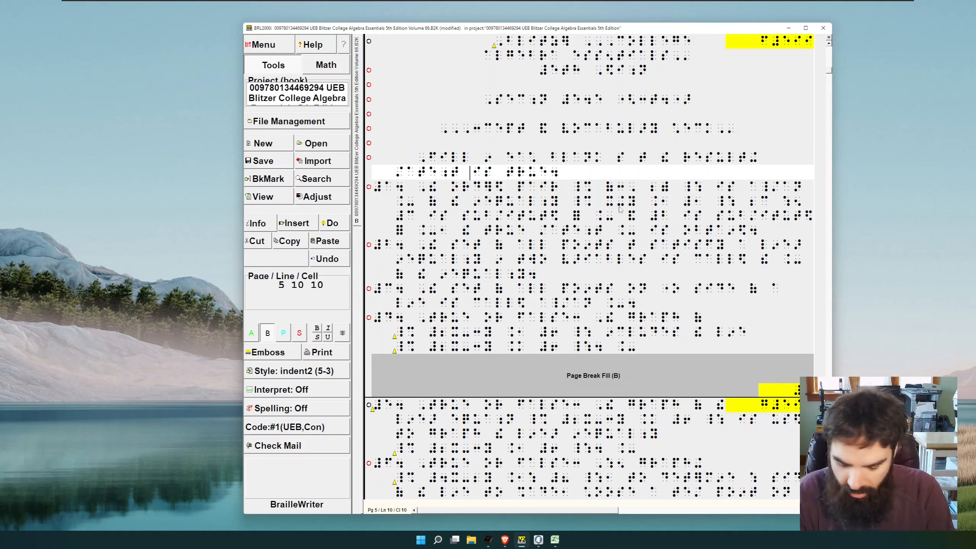
key(alt)
key(s)
key(m)
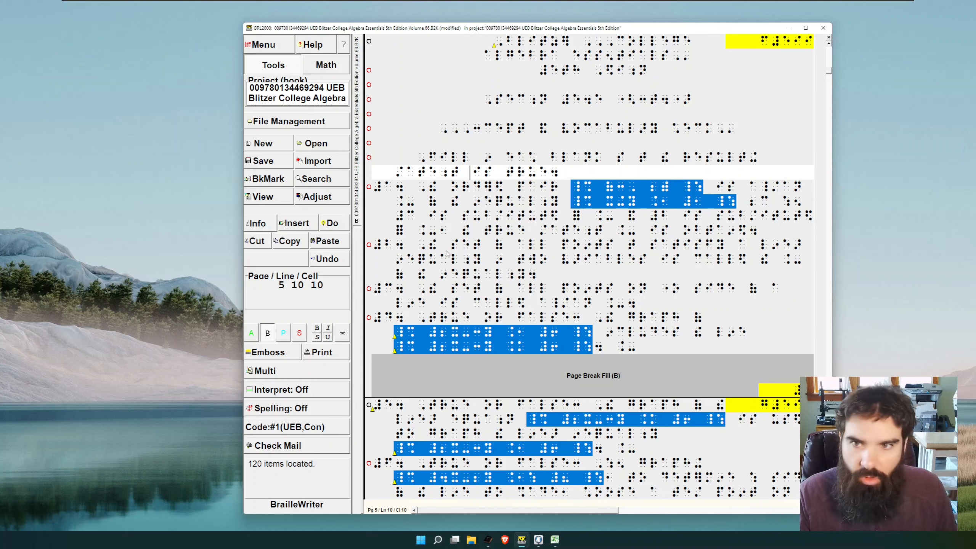
- Store the highlighted math passages as a selection overlay named Nemeth and turn on its color display
click(273, 46)
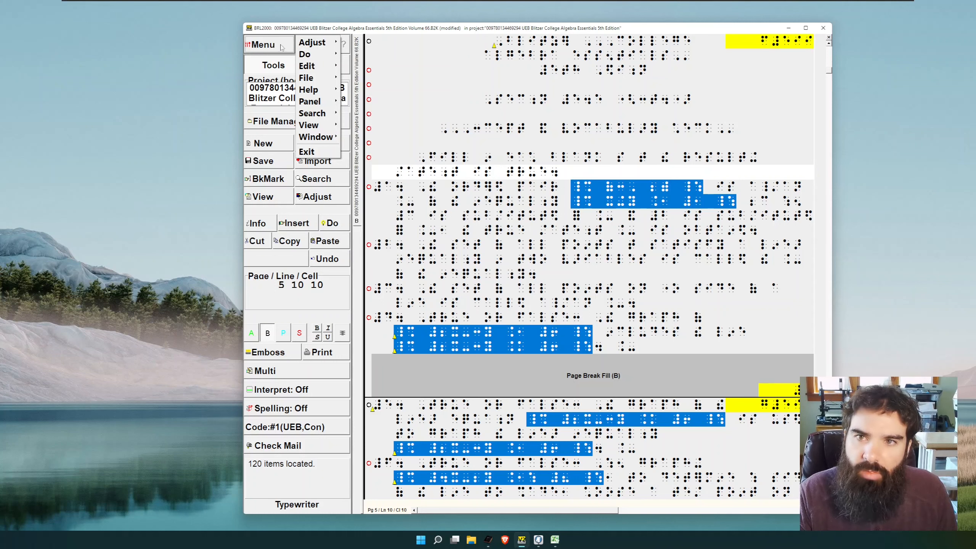
mouse_move(312, 128)
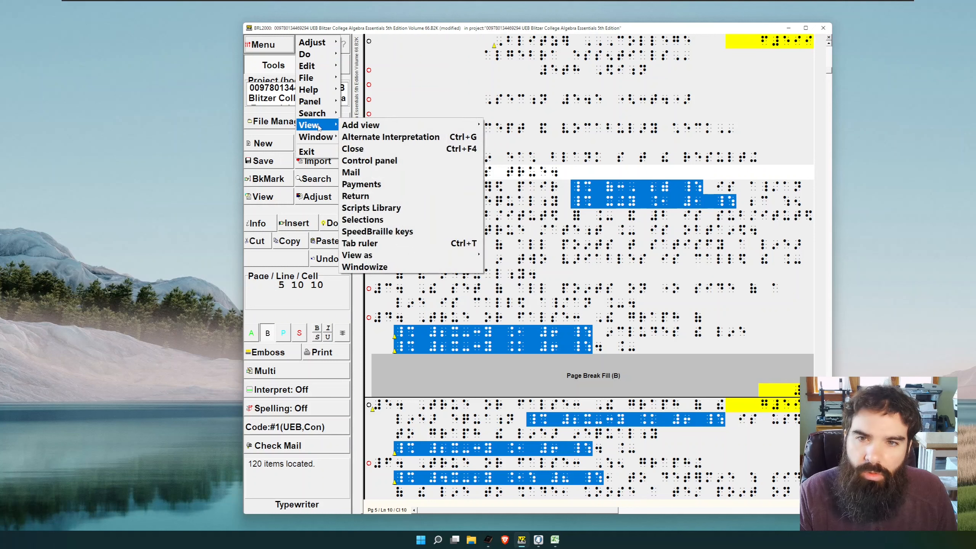
click(375, 222)
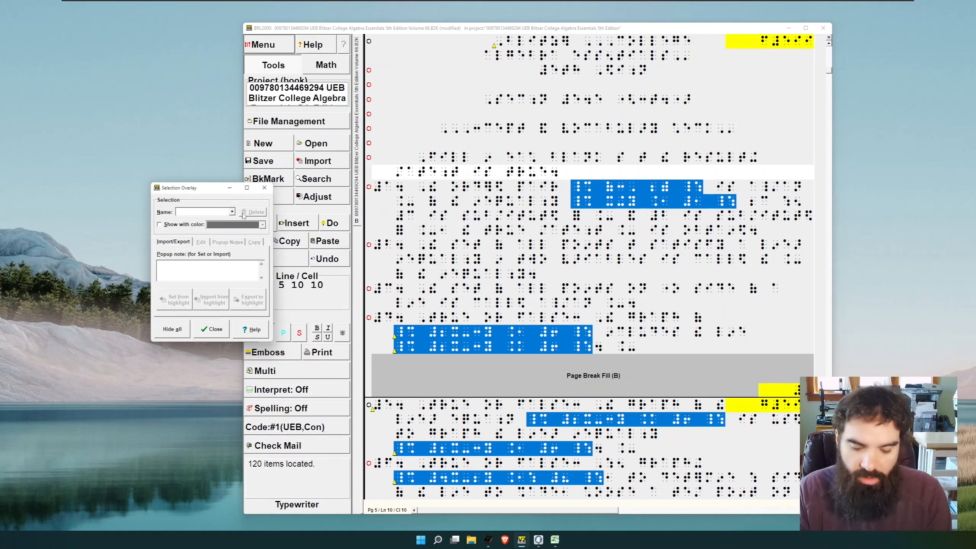
click(231, 212)
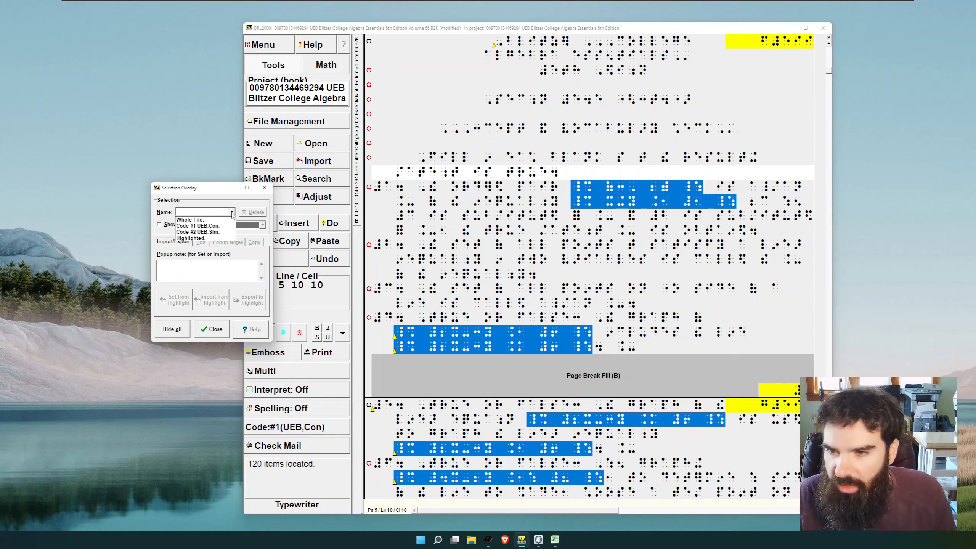
click(231, 212)
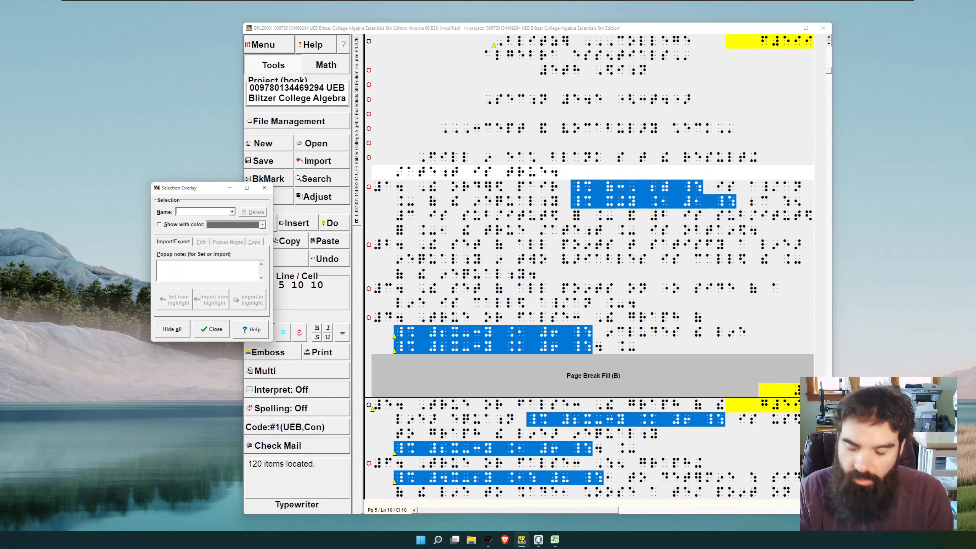
text(Nemeth)
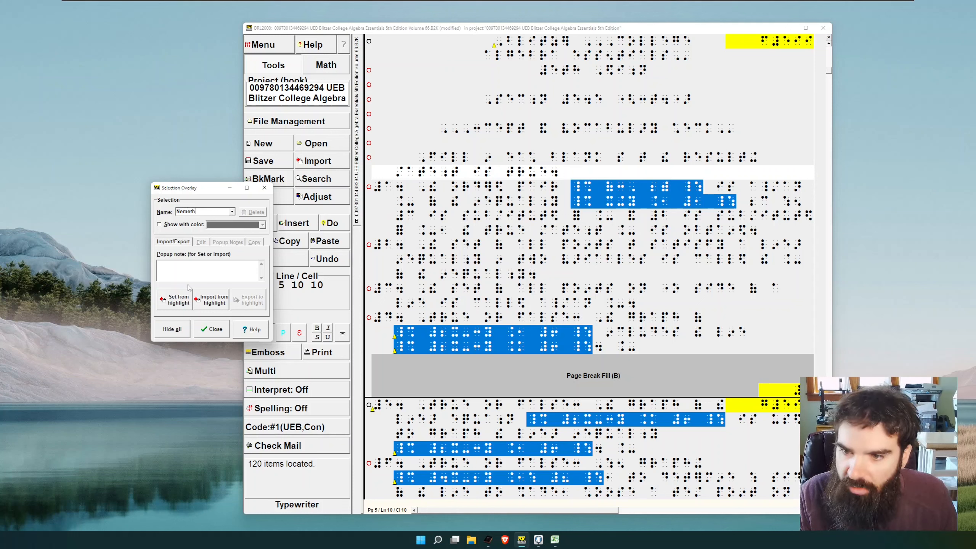
click(178, 304)
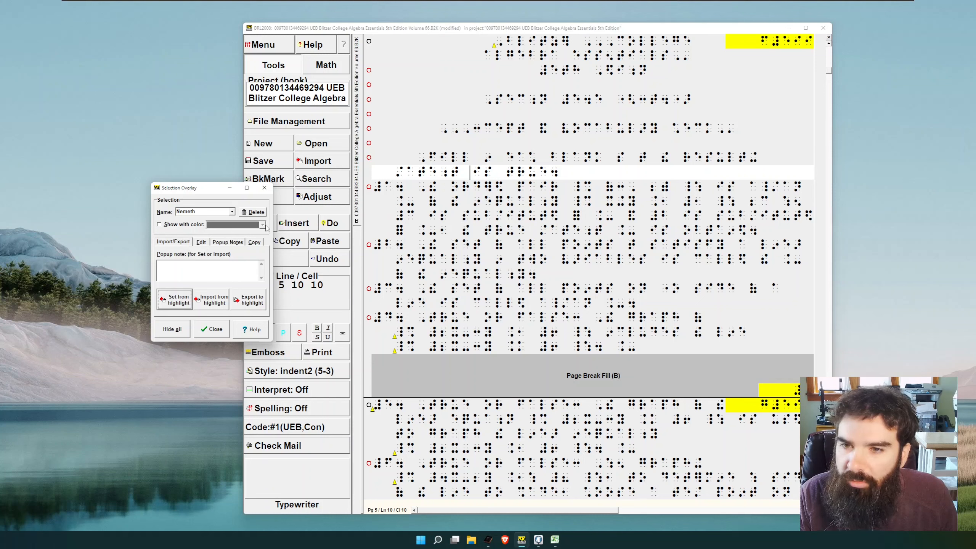
click(159, 224)
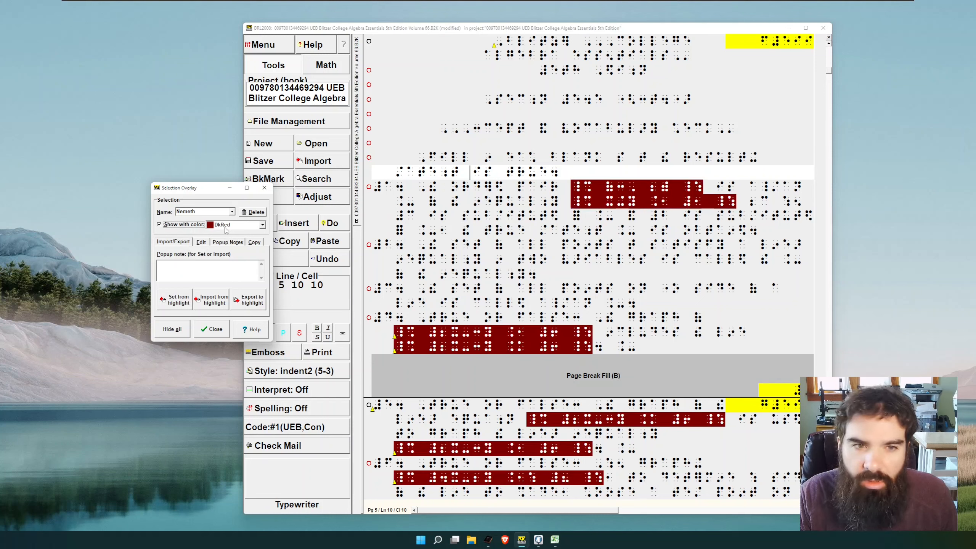
- Try LtGreen, Maroon, TealBlue and SkyBlue as display colors for the Nemeth selection
click(263, 225)
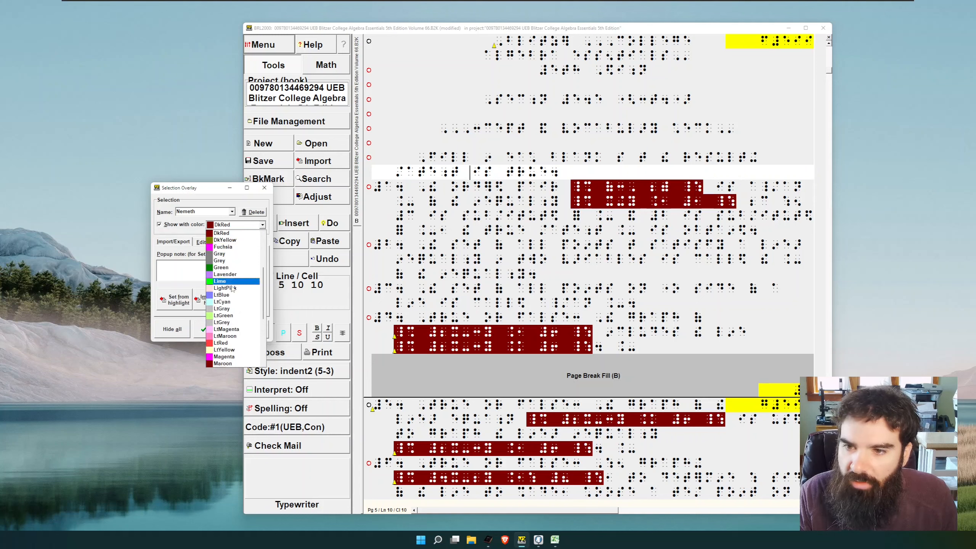
click(229, 316)
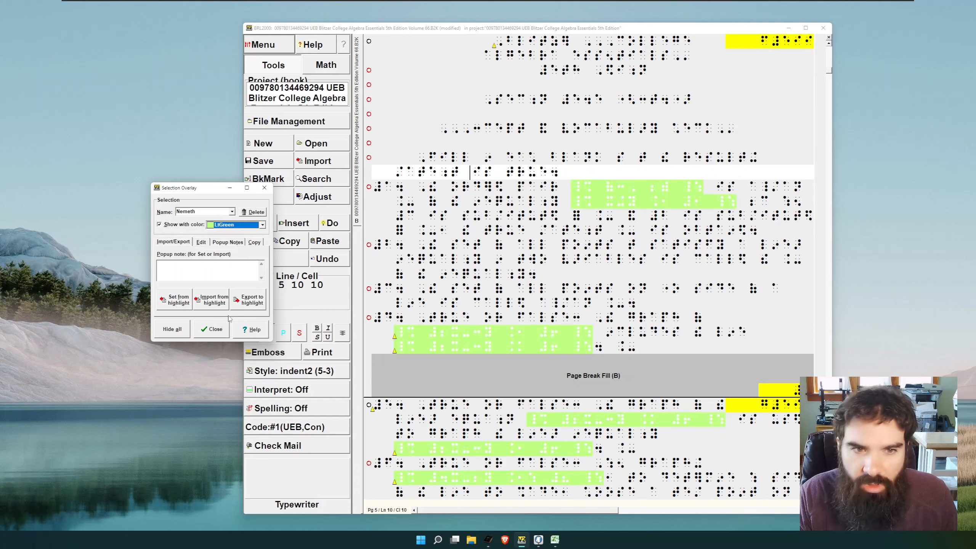
click(263, 226)
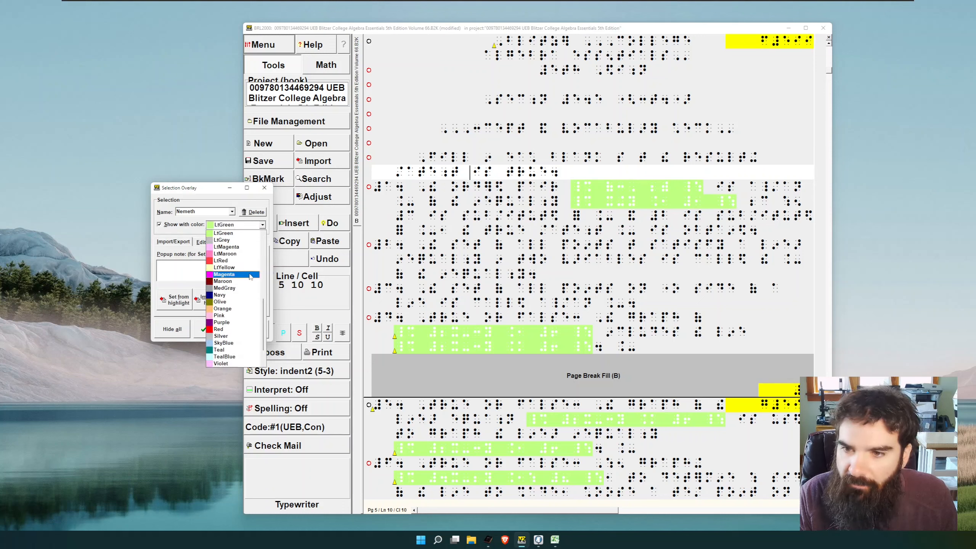
click(245, 285)
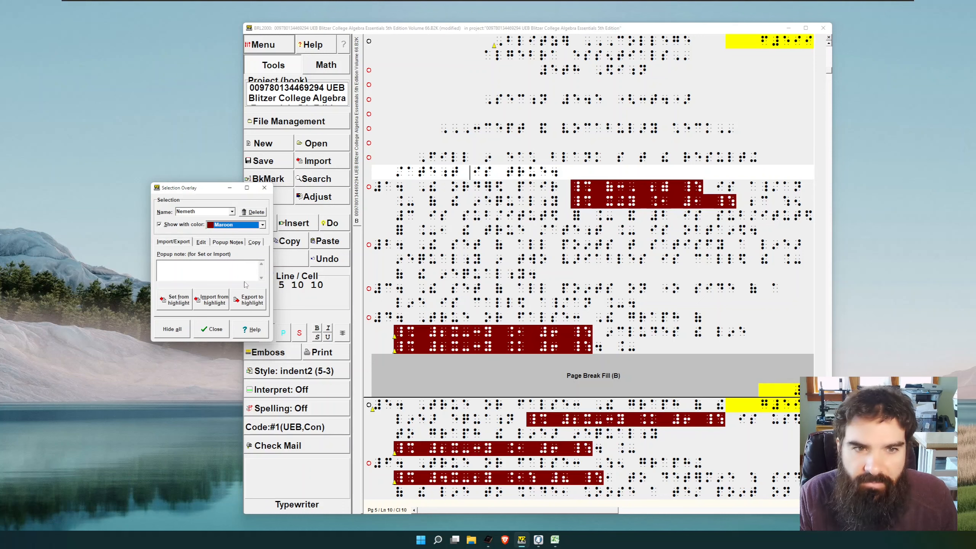
click(262, 225)
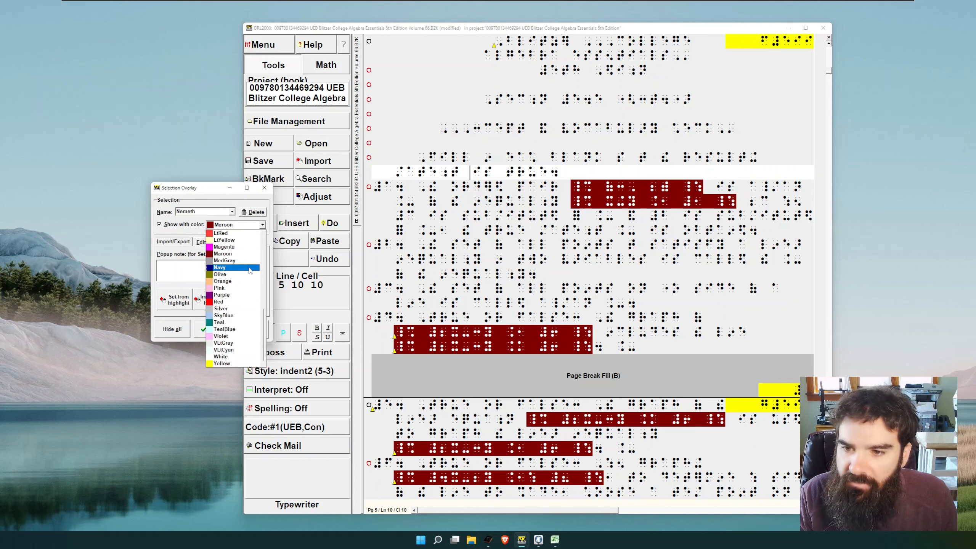
click(240, 329)
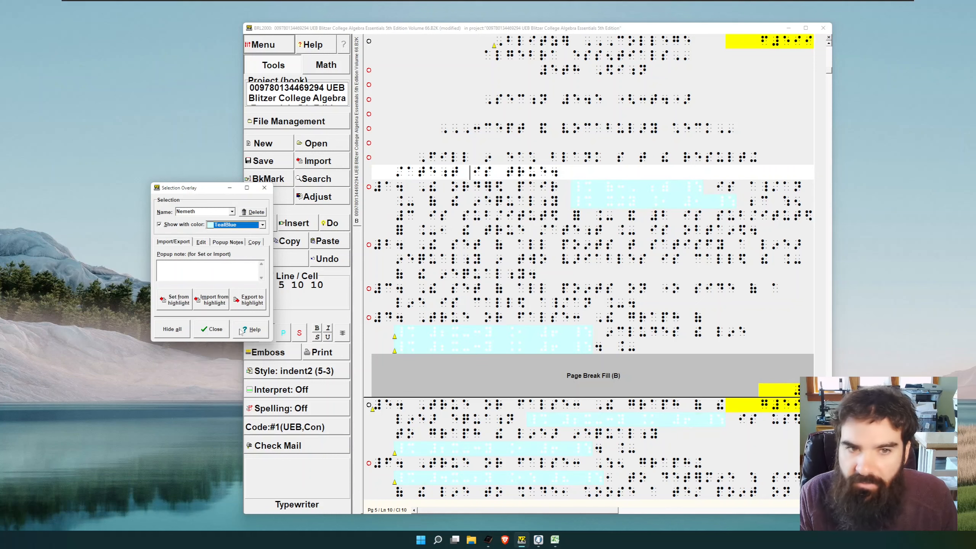
click(263, 226)
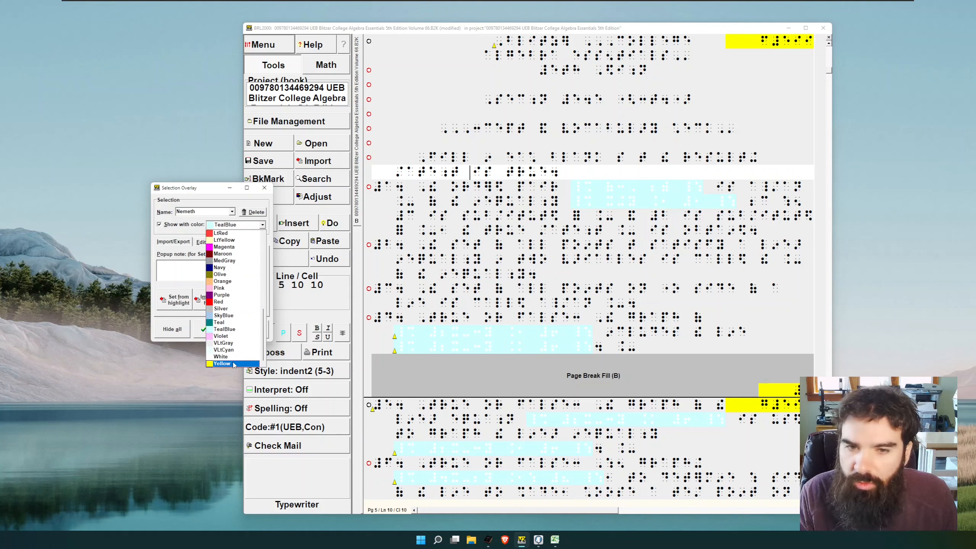
click(235, 316)
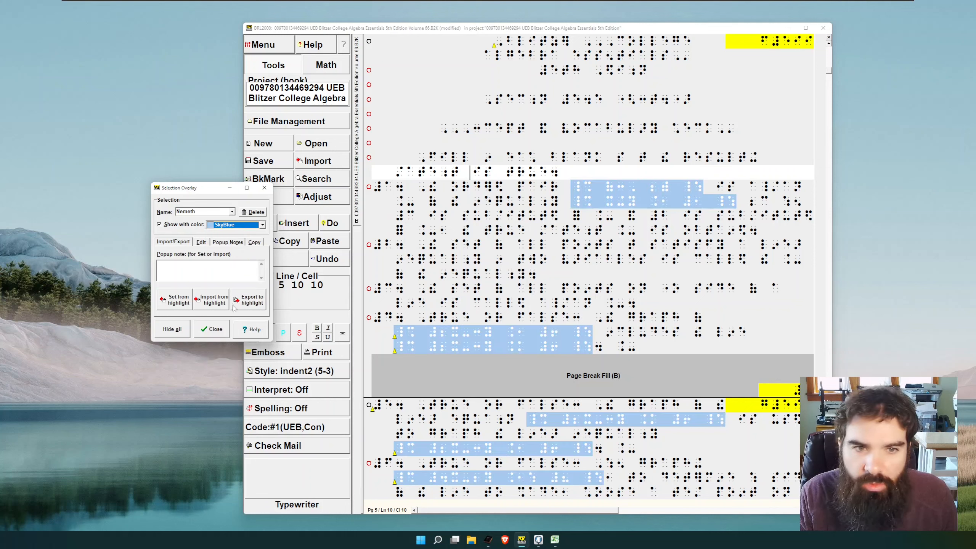
- Set the Nemeth selection's display color to Maroon and close the Selection Overlay dialog
click(262, 226)
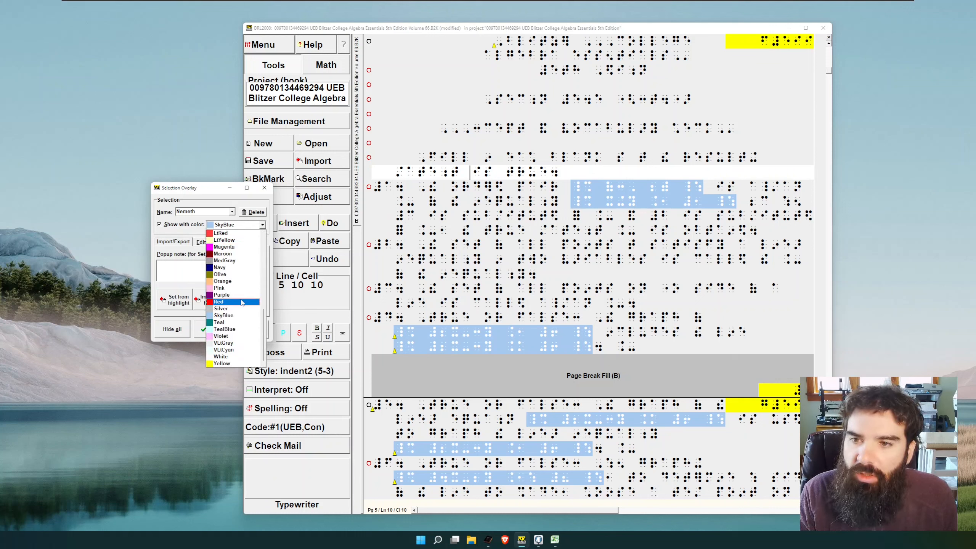
click(227, 254)
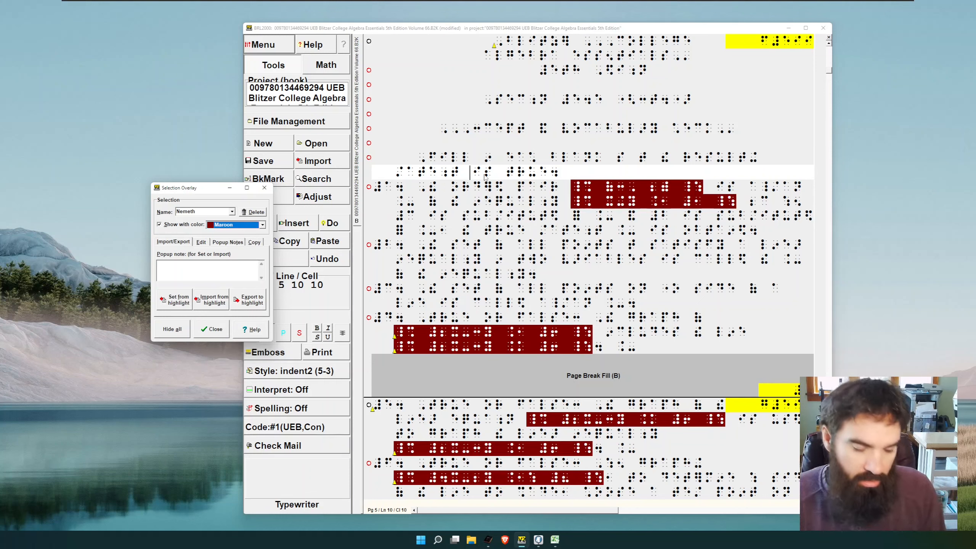
click(264, 188)
- Examine the maroon-marked Nemeth passages on the following pages in braille view, ending on the answers page for Section 5.5
key(Page_Down)
key(Page_Down)
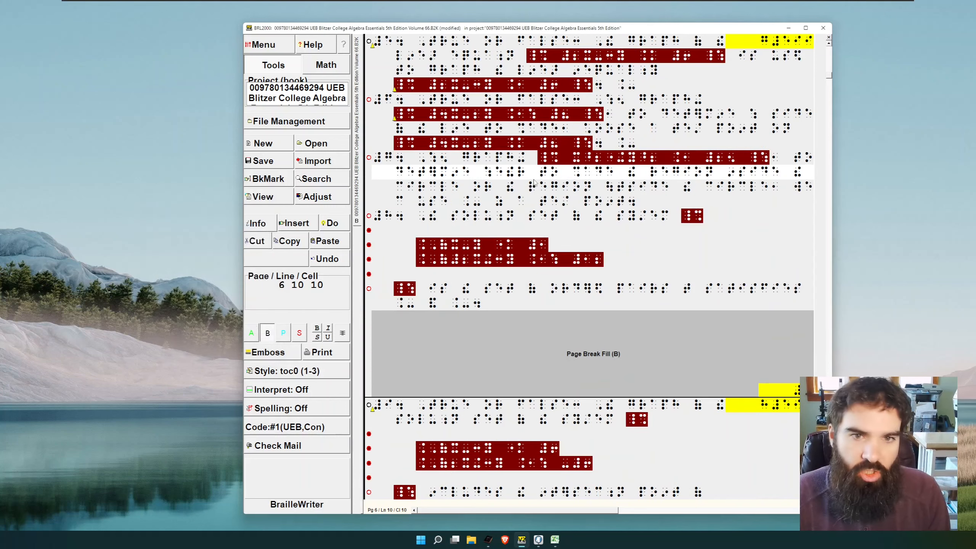
key(Page_Up)
key(Page_Down)
key(Page_Down)
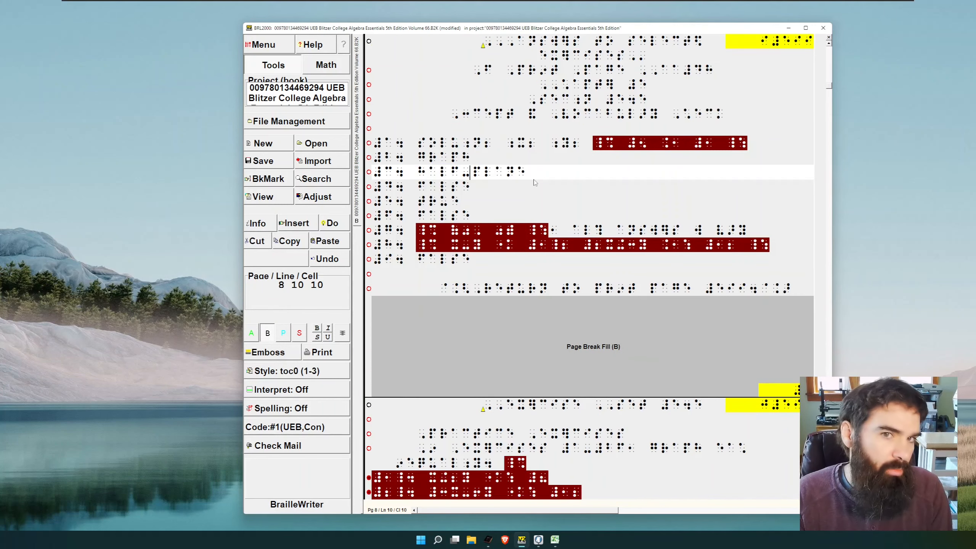
key(Page_Down)
key(Page_Up)
- Place the cursor at the end of answer 1 and compare the marked passages in print and braille views, finishing in print view
key(alt+p)
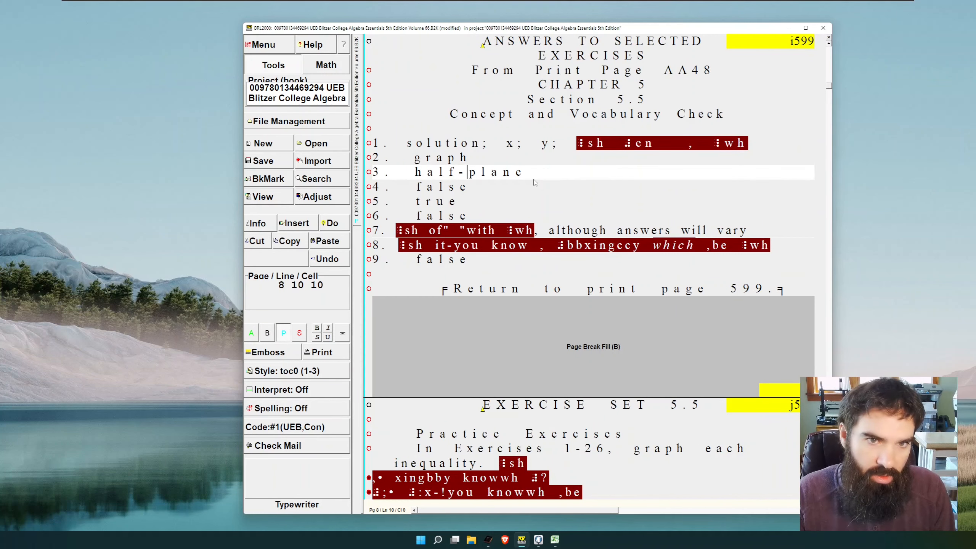
key(Up)
key(Up)
key(alt+b)
key(End)
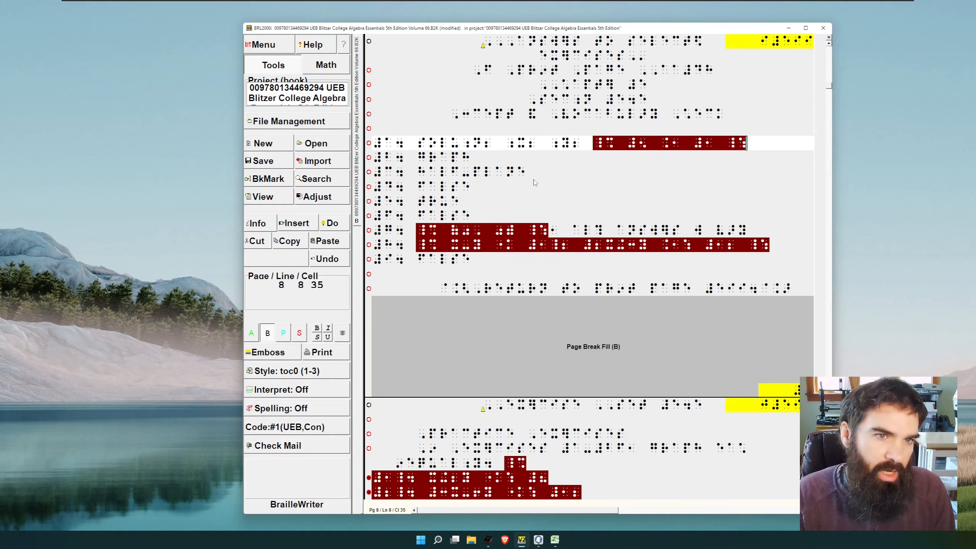
key(alt+p)
key(alt+b)
key(alt+p)
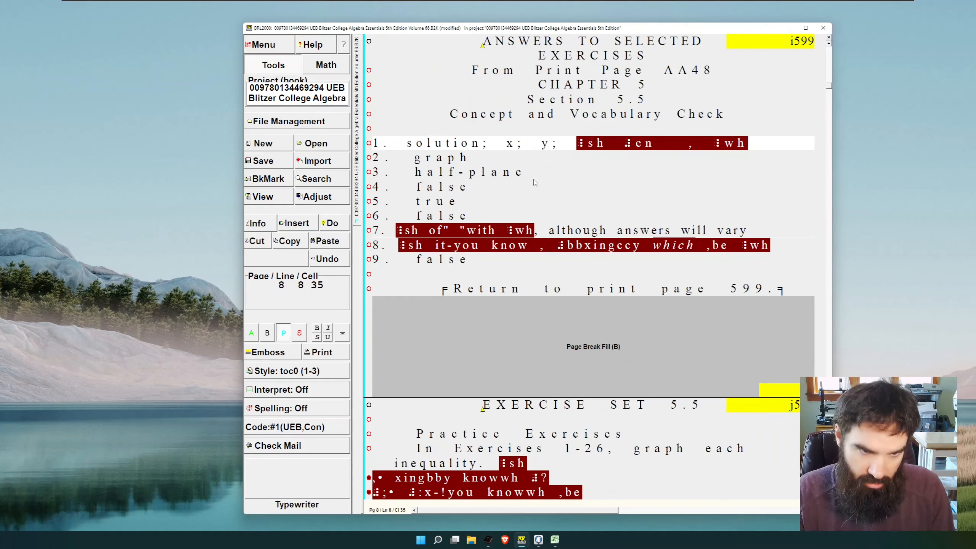
- Check the marked Nemeth passages on the following pages in print view and return to the answers page for Section 5.5
key(Page_Down)
key(Page_Down)
key(Page_Up)
key(Page_Up)
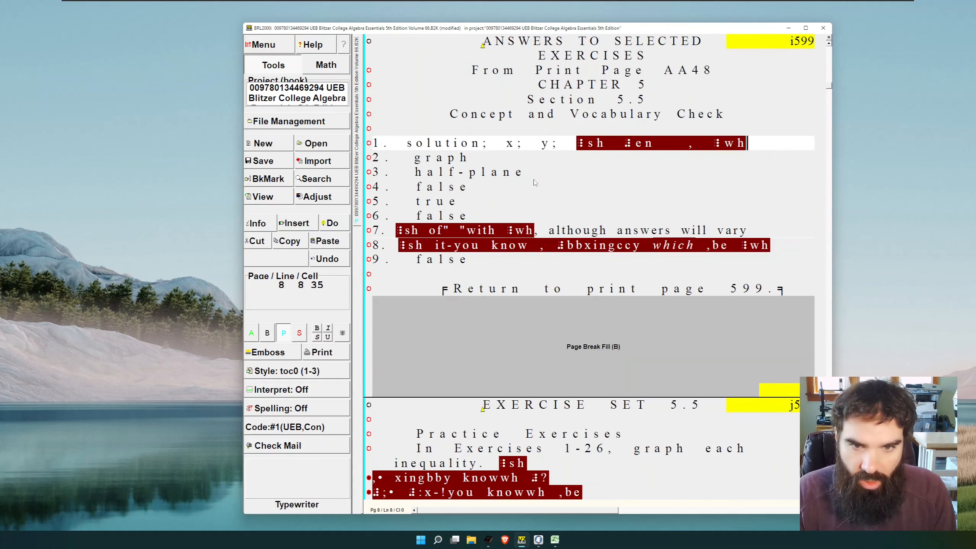
key(Page_Down)
key(Page_Down)
key(Page_Down)
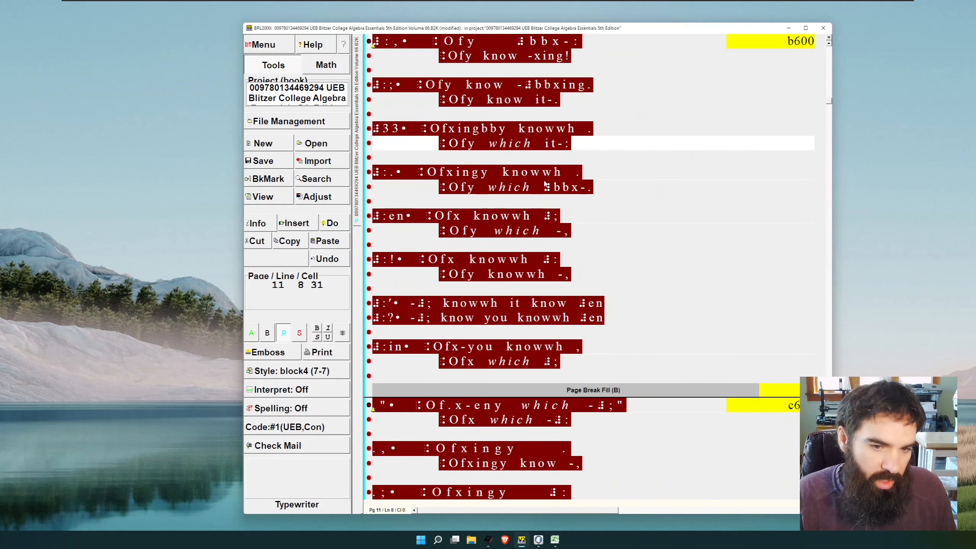
key(Page_Up)
key(Page_Up)
key(Page_Up)
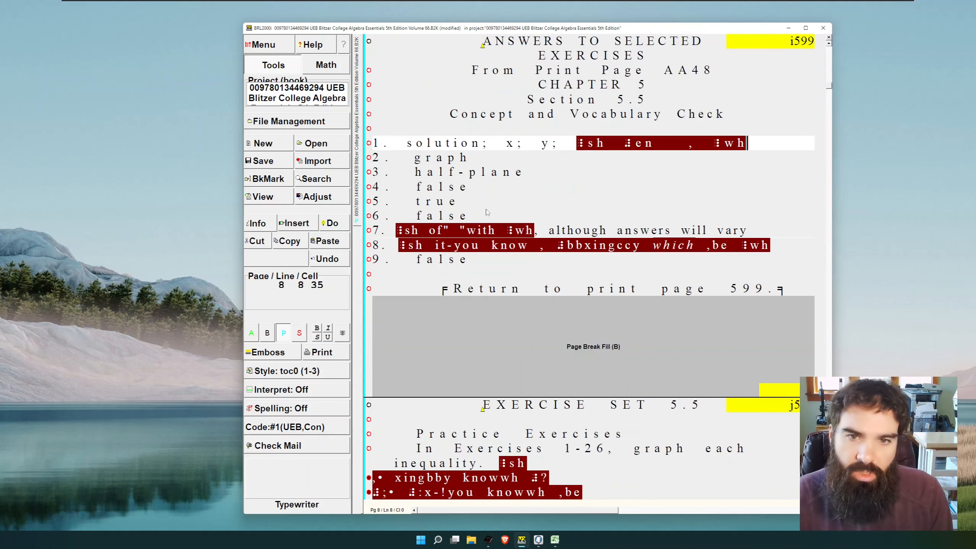
- Turn off the color display of the Nemeth selection and close the Selection Overlay dialog
key(alt)
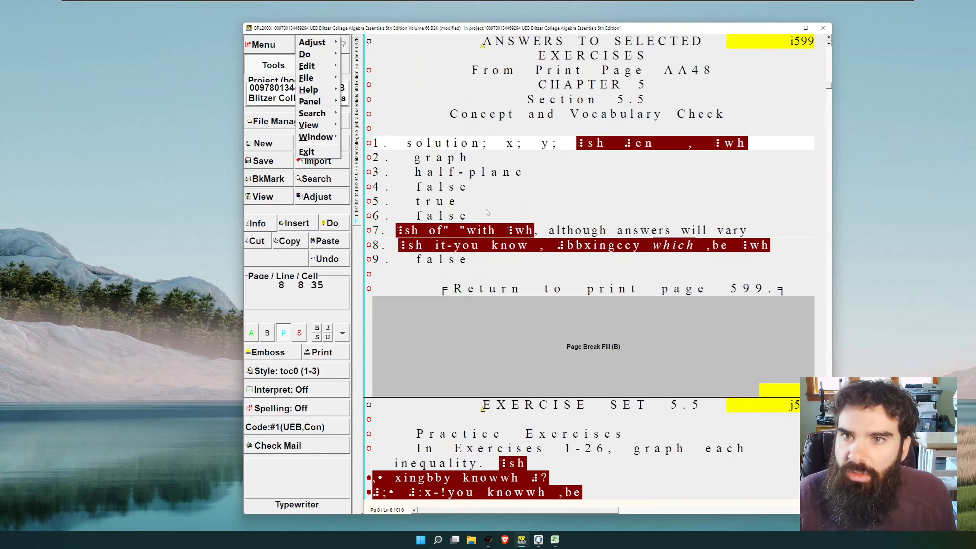
mouse_move(322, 128)
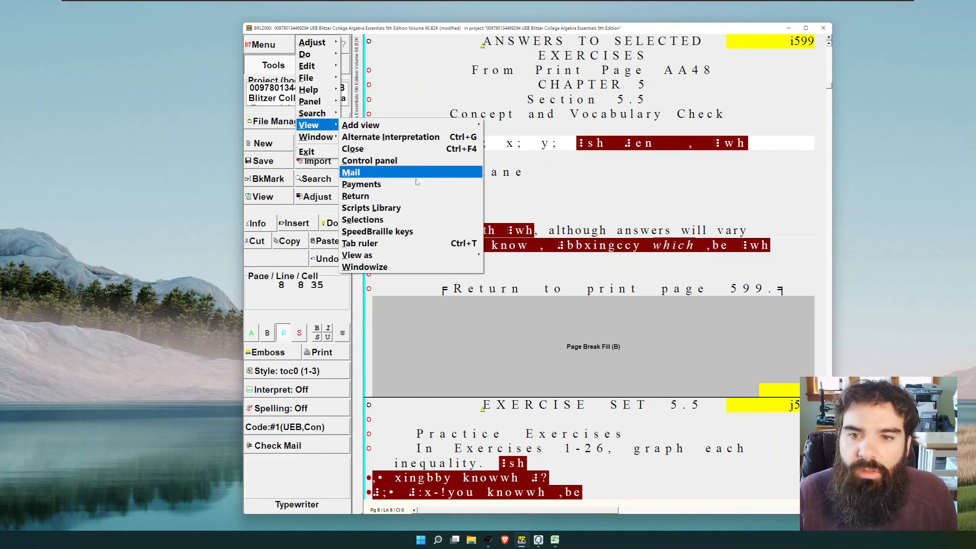
click(375, 222)
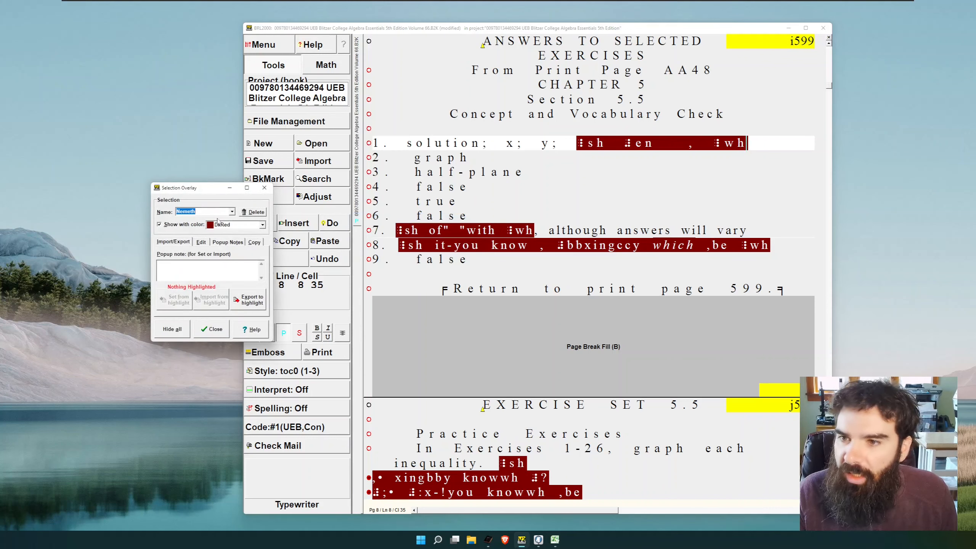
click(160, 225)
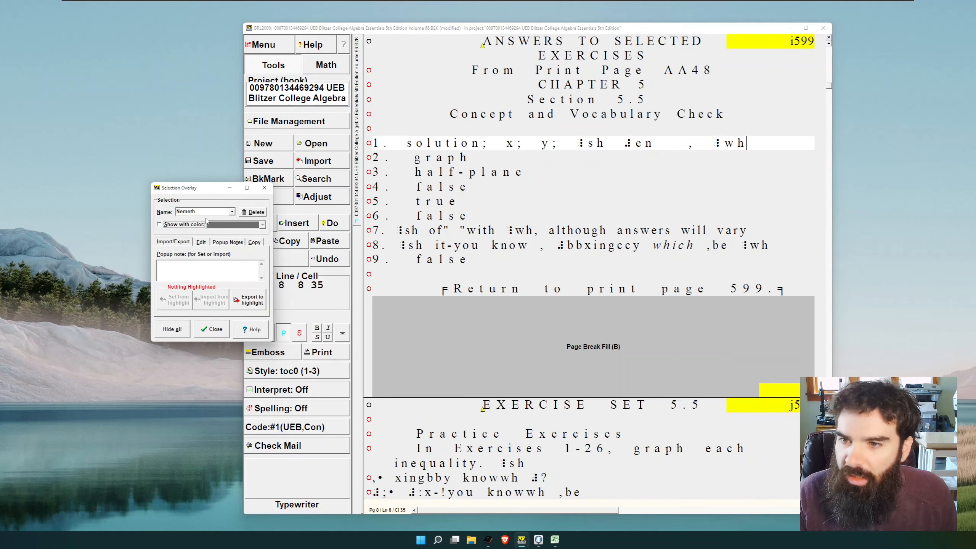
click(266, 189)
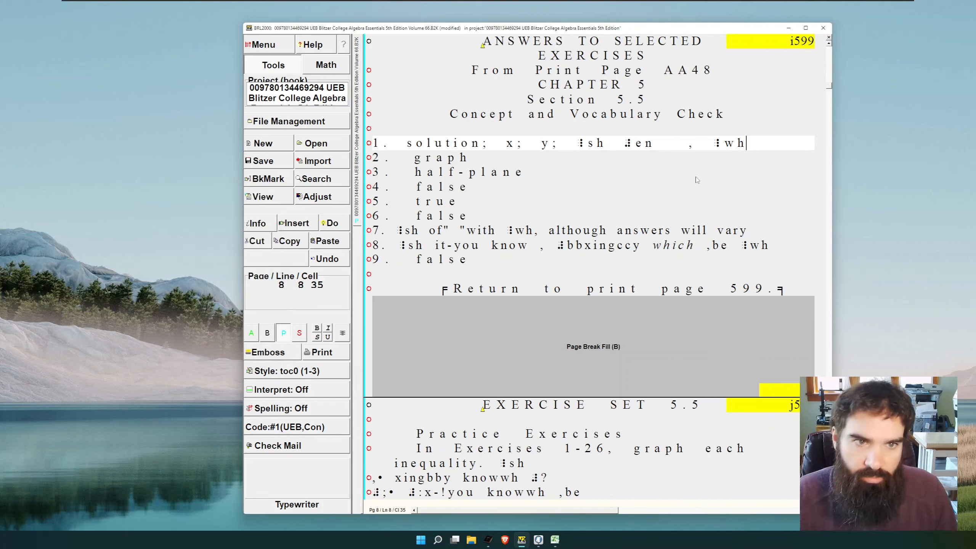
- Switch the document to braille view and save the textbook file
key(alt+b)
key(Down)
key(Up)
key(ctrl+s)
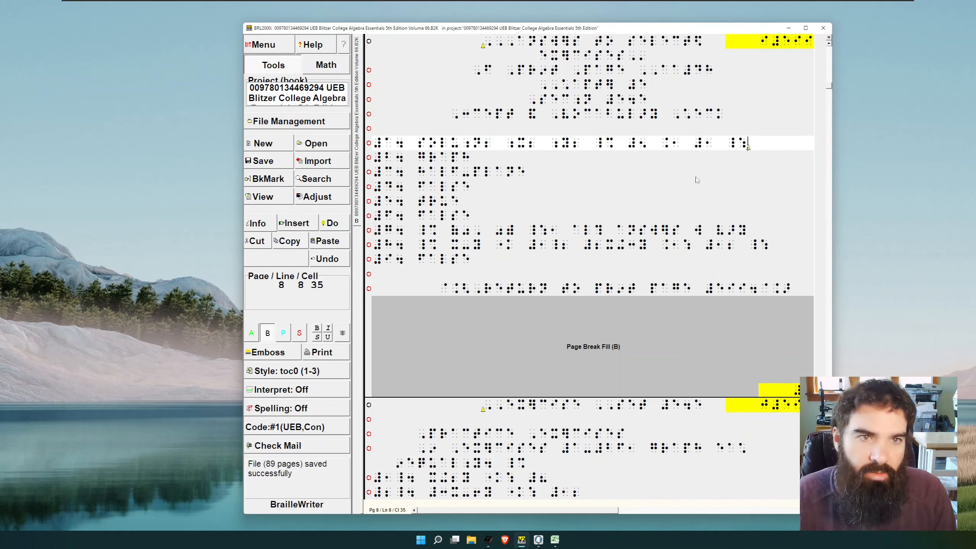
- Repeat the last search to select the Nemeth passages and check the following page in braille view before returning to the answers page
key(F3)
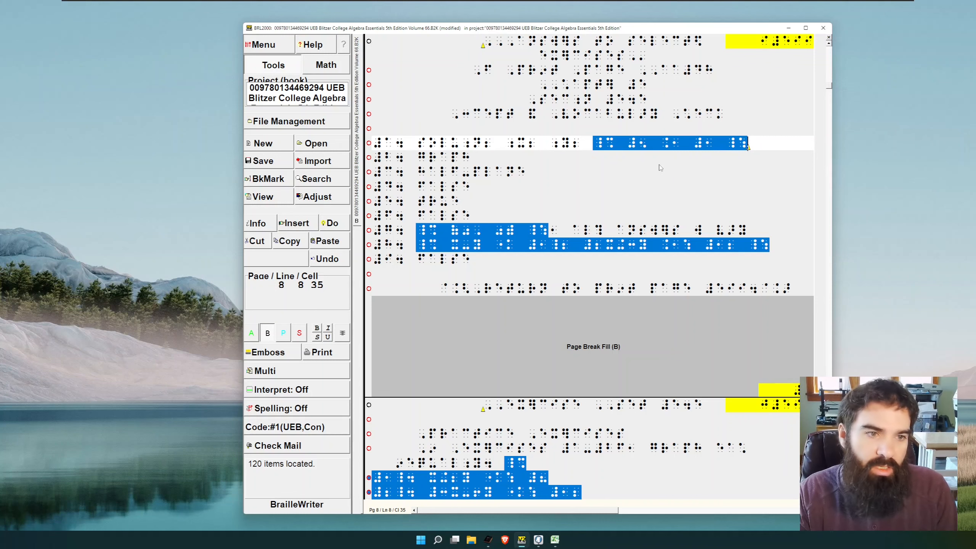
key(Page_Down)
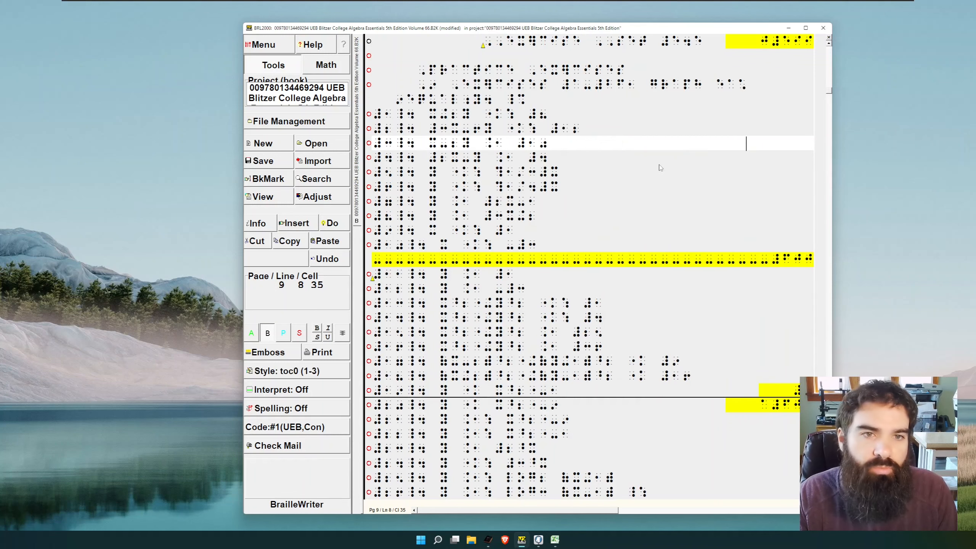
key(Page_Up)
key(F12)
key(F12)
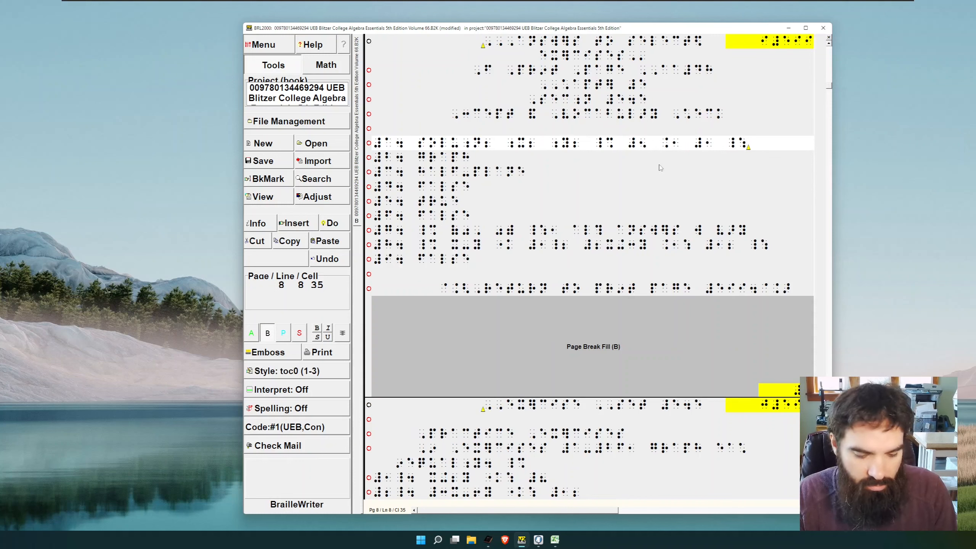
- Select all Nemeth passages again by repeating the last search, and show the document in print view
key(F3)
key(F12)
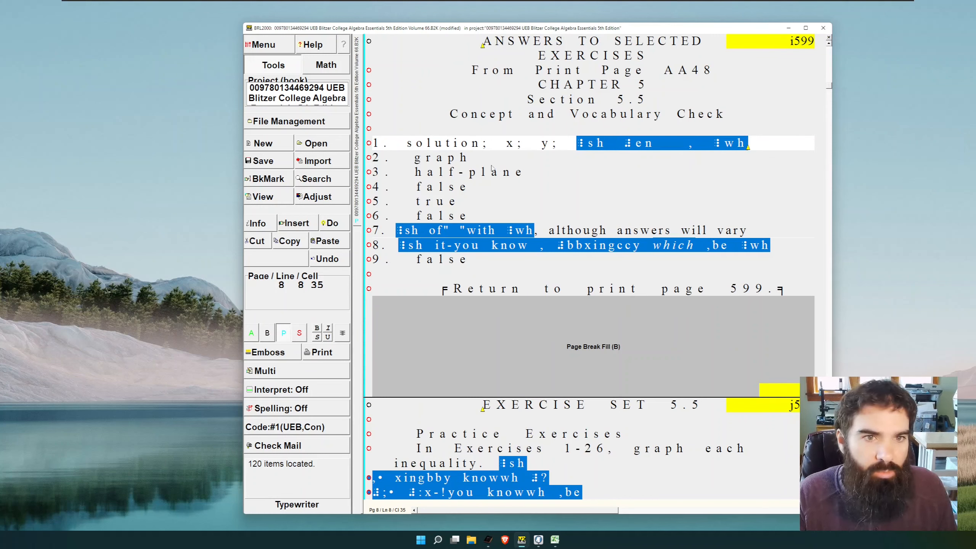
- Examine the selected Nemeth passages in Exercise Set 5.5, from the Practice Exercises through Exercises 73-76
scroll(522, 220, down, 8)
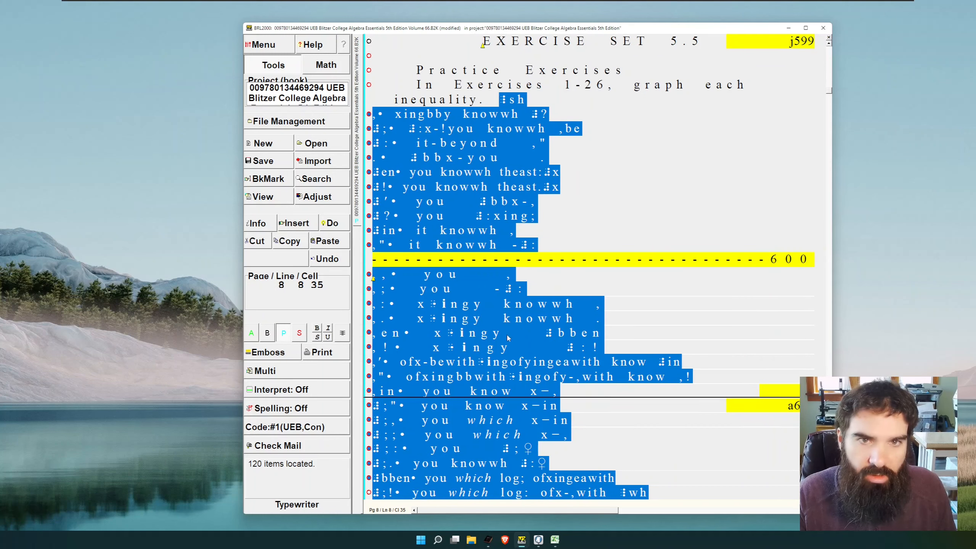
scroll(502, 354, down, 8)
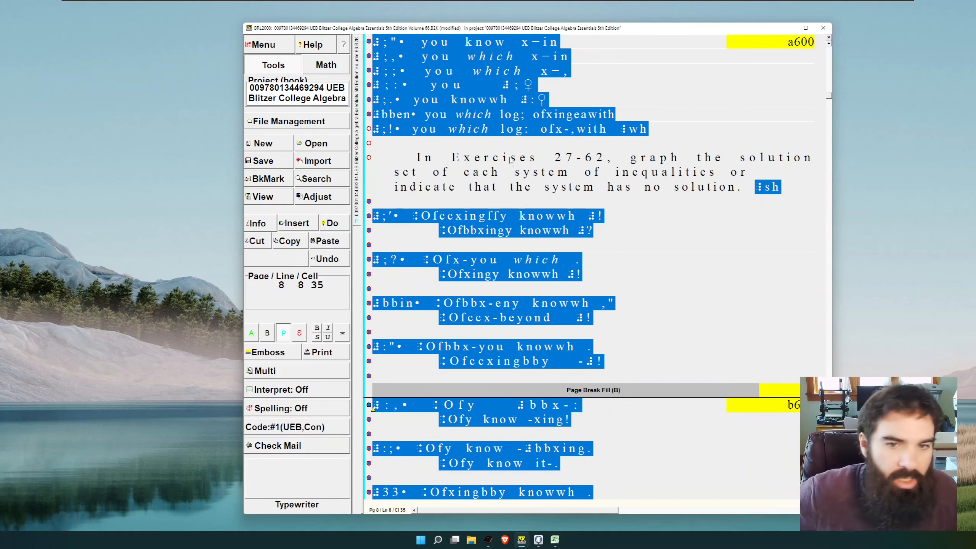
scroll(510, 163, down, 8)
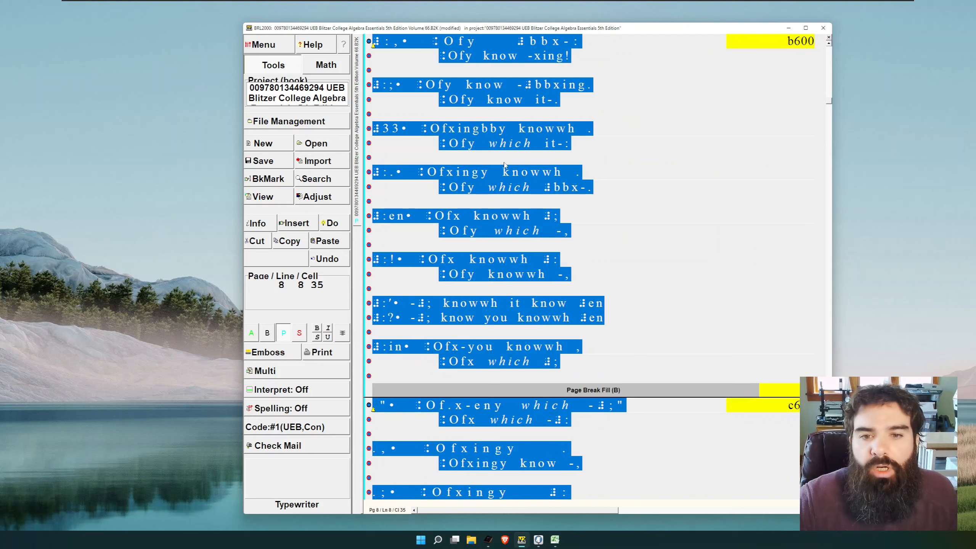
scroll(506, 167, down, 8)
scroll(509, 188, down, 8)
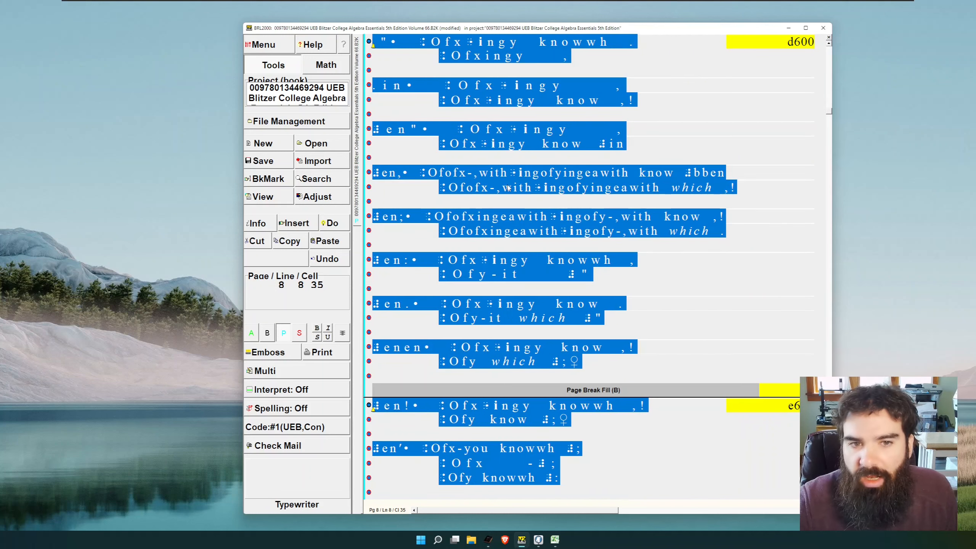
scroll(508, 187, down, 8)
scroll(509, 188, down, 8)
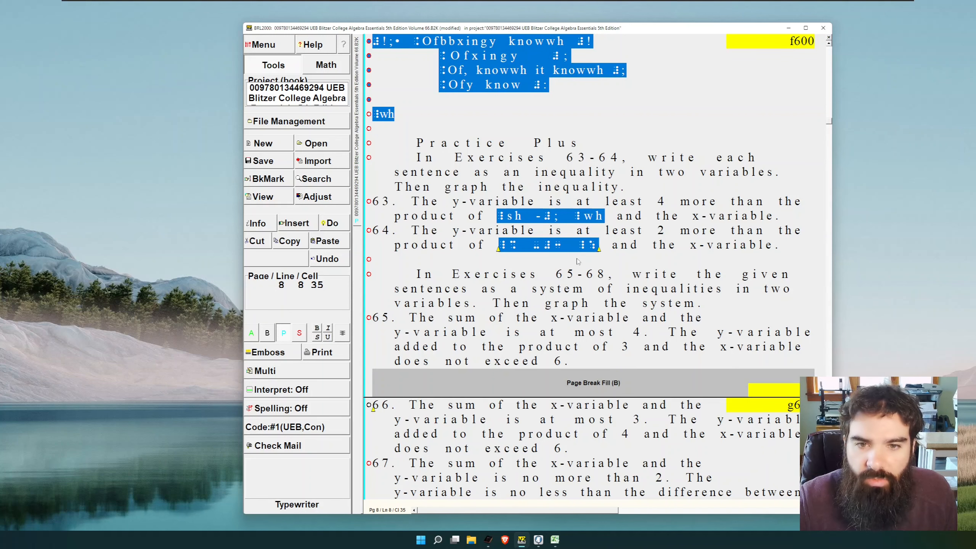
scroll(580, 276, down, 8)
scroll(578, 275, down, 8)
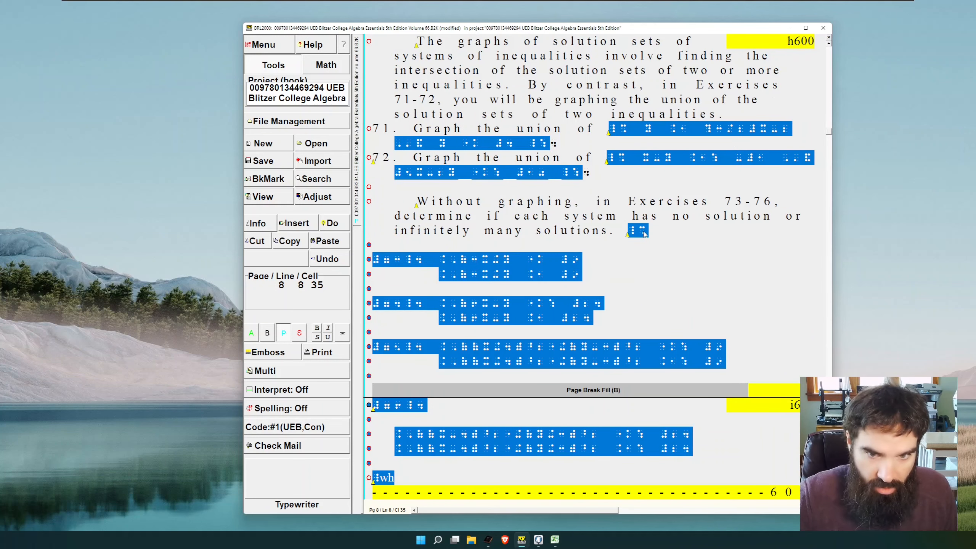
- Check which passages are selected in the Application Exercises on print page 601, including the diagram keys and the Females and Males graphs
scroll(547, 243, down, 8)
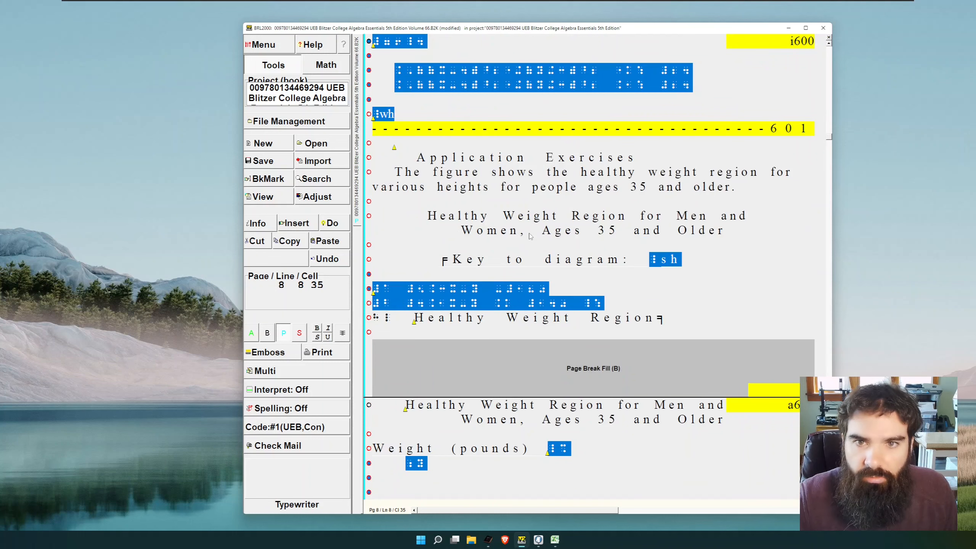
scroll(531, 236, down, 8)
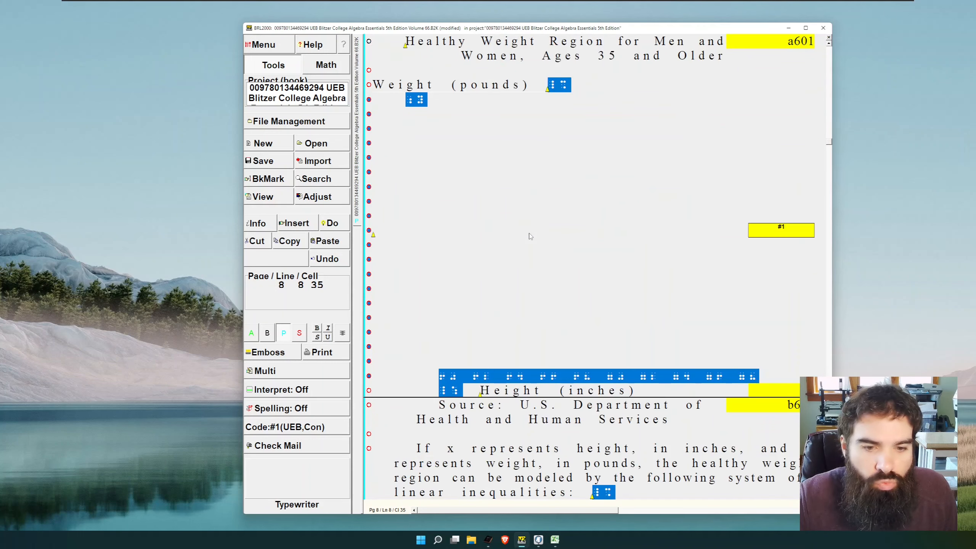
scroll(531, 236, down, 8)
scroll(531, 236, down, 8)
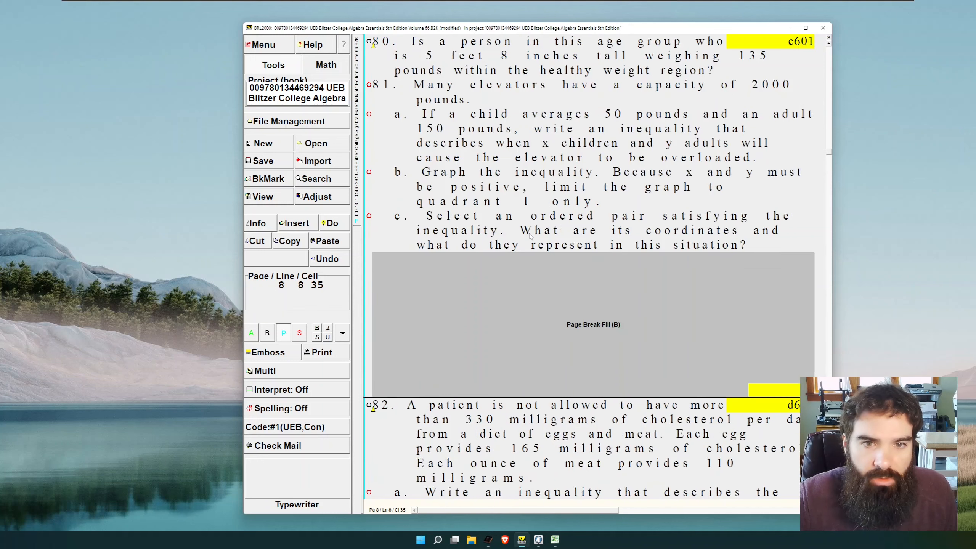
scroll(531, 236, down, 8)
scroll(530, 236, down, 8)
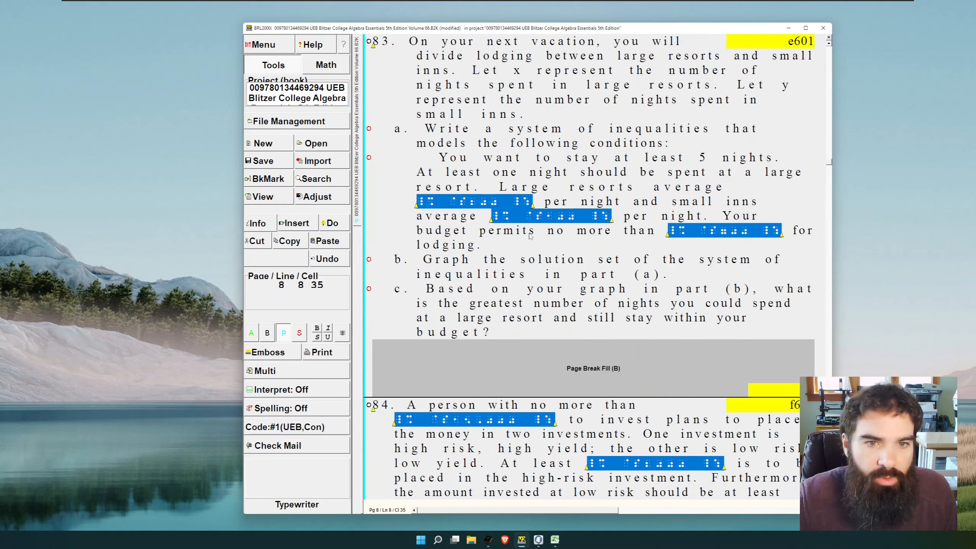
scroll(531, 236, down, 8)
scroll(530, 237, down, 8)
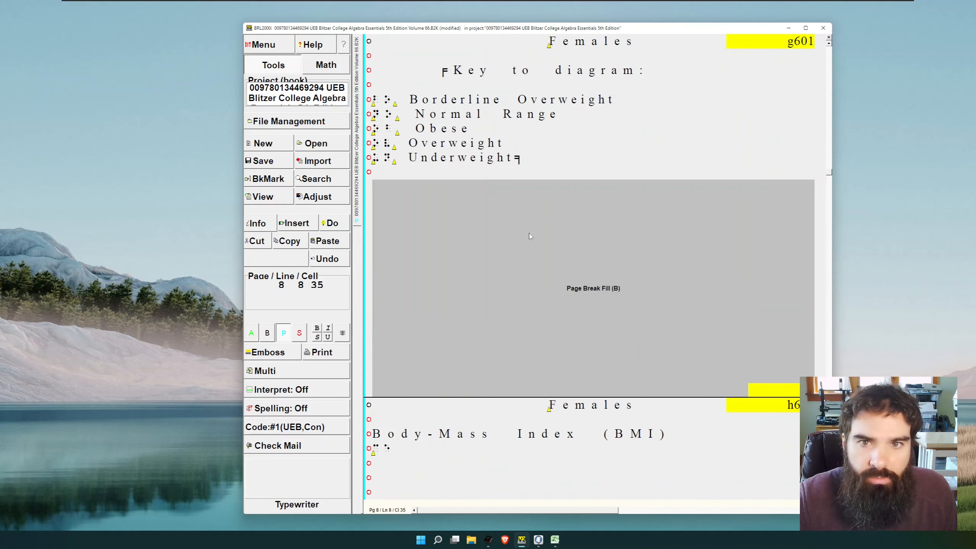
scroll(531, 236, down, 8)
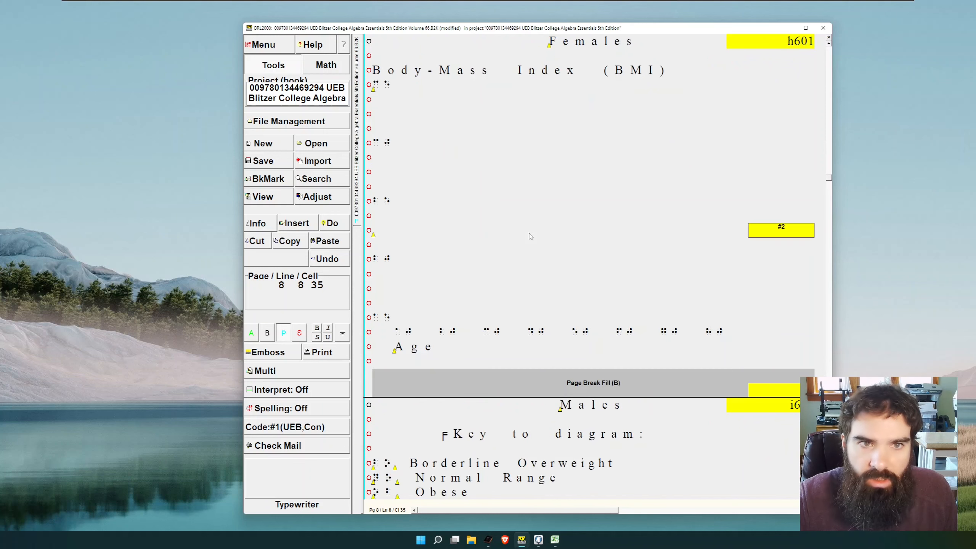
scroll(530, 236, down, 8)
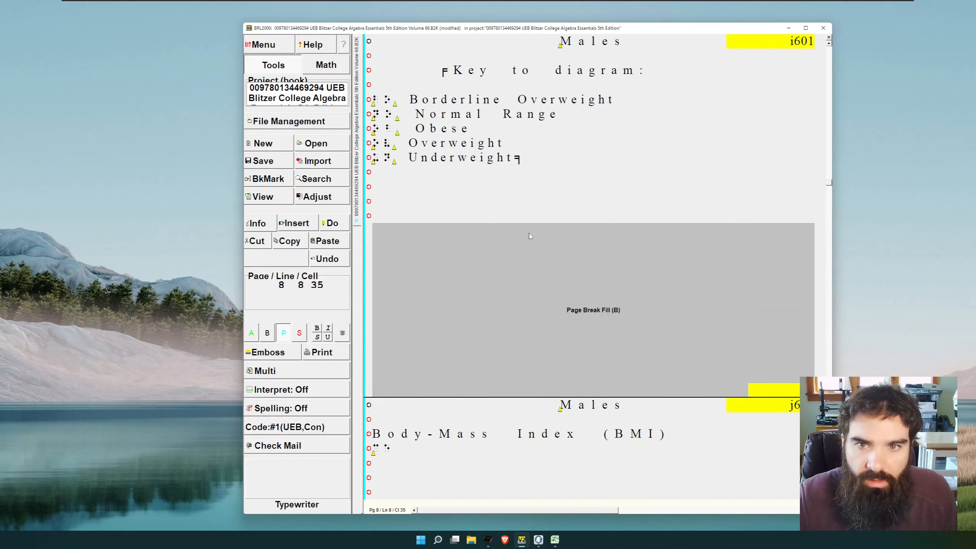
scroll(531, 236, down, 8)
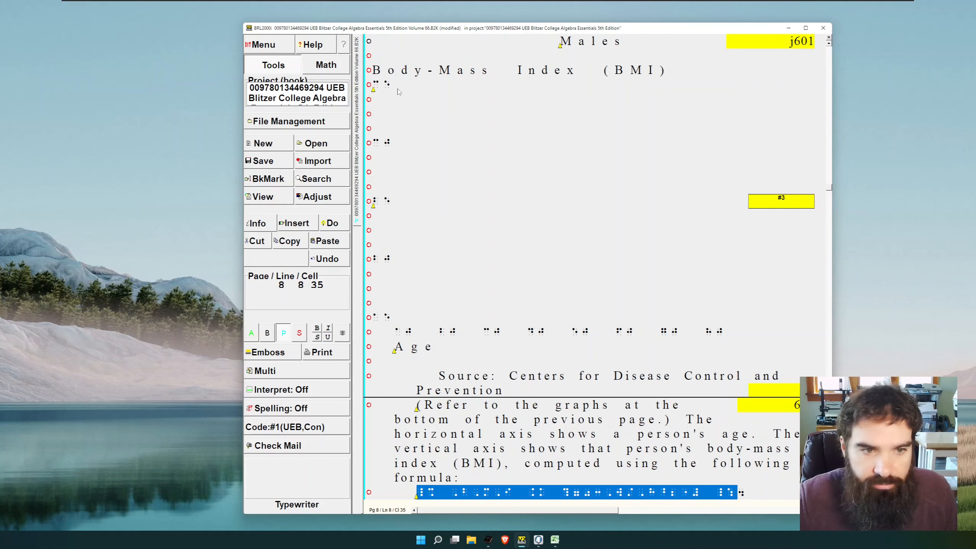
- Review the selected Nemeth passages on print pages 602 and 603, from the BMI formula through Exercise 121
scroll(408, 106, down, 8)
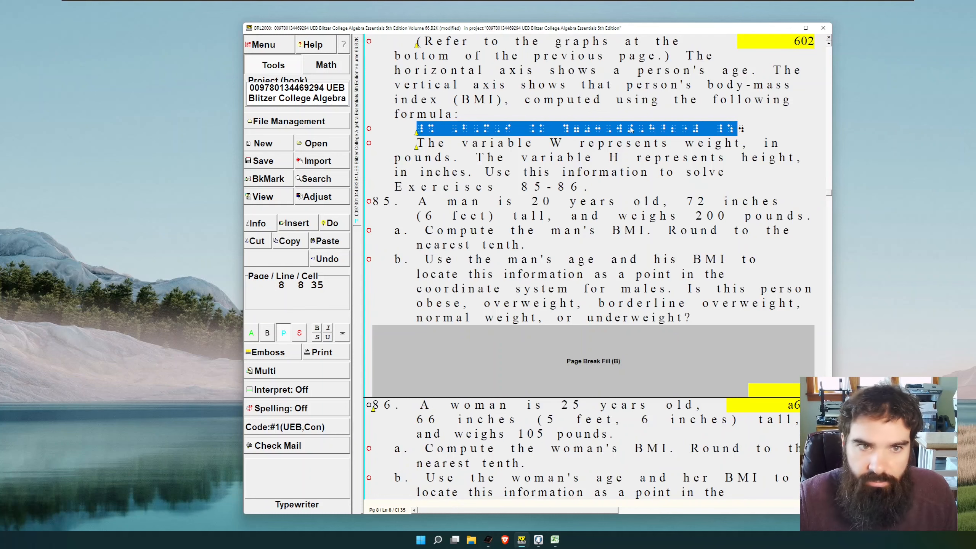
scroll(627, 142, down, 8)
scroll(617, 142, down, 7)
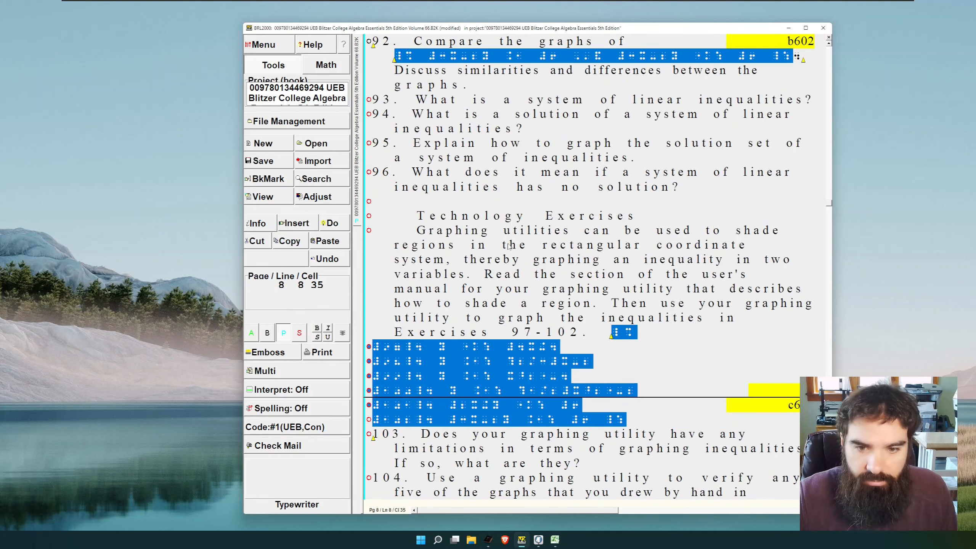
scroll(508, 247, down, 8)
scroll(505, 245, down, 8)
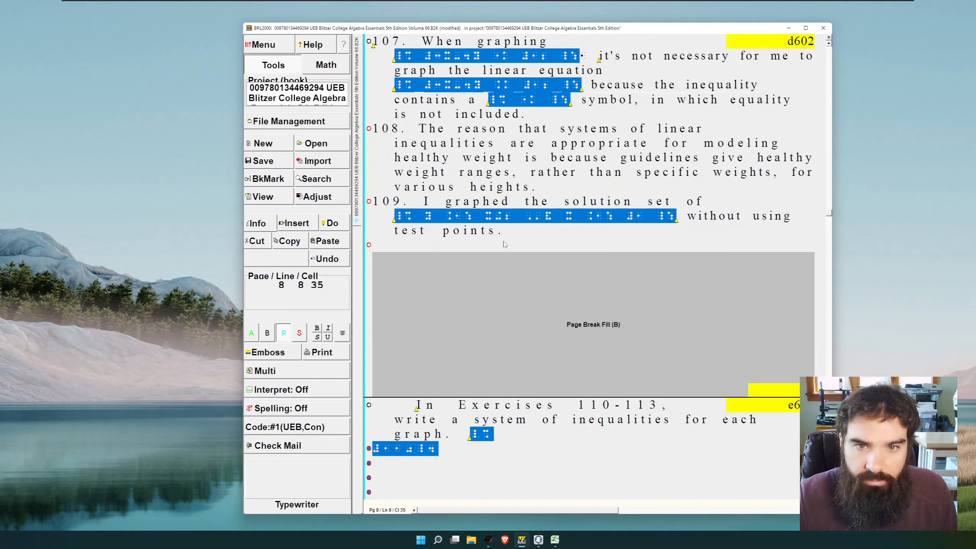
scroll(504, 245, down, 16)
scroll(505, 245, down, 10)
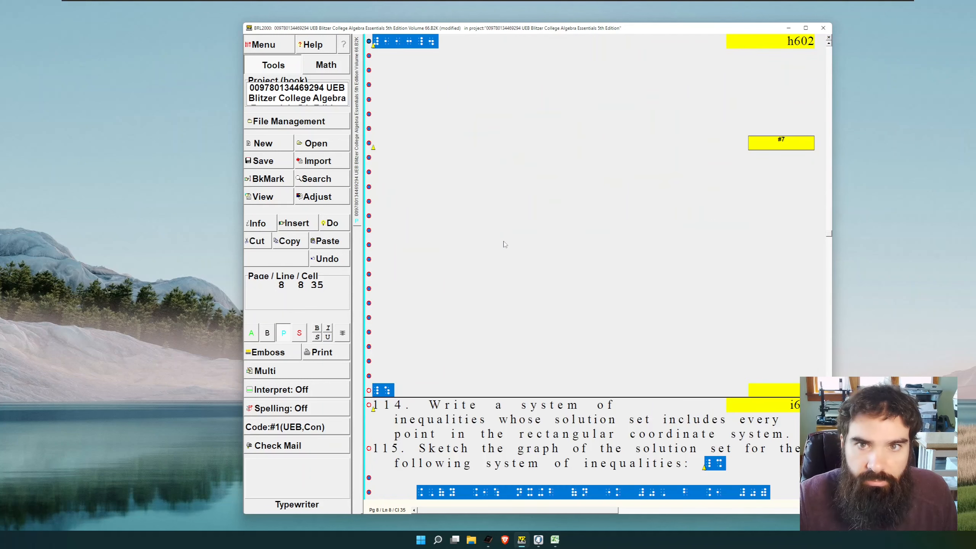
scroll(504, 244, down, 8)
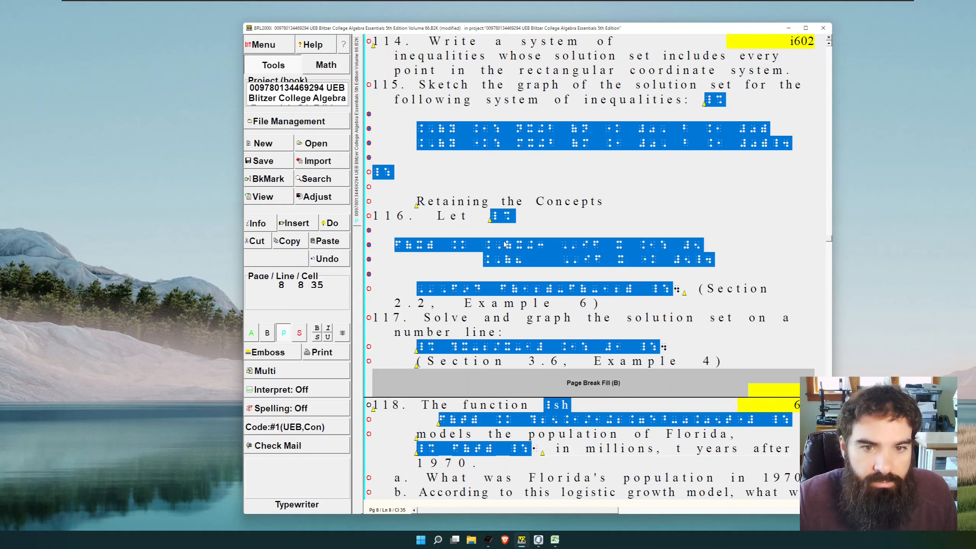
scroll(505, 244, down, 8)
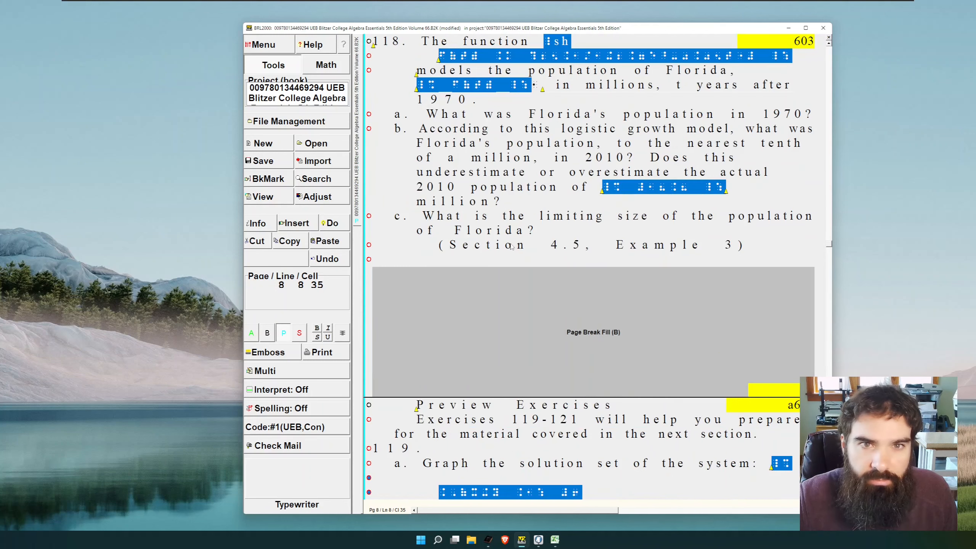
scroll(511, 247, down, 8)
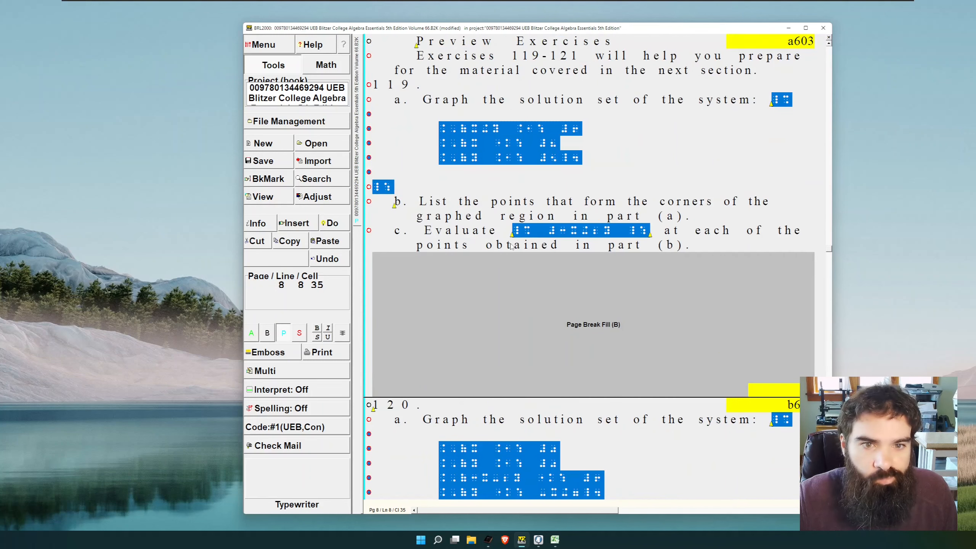
scroll(511, 247, down, 8)
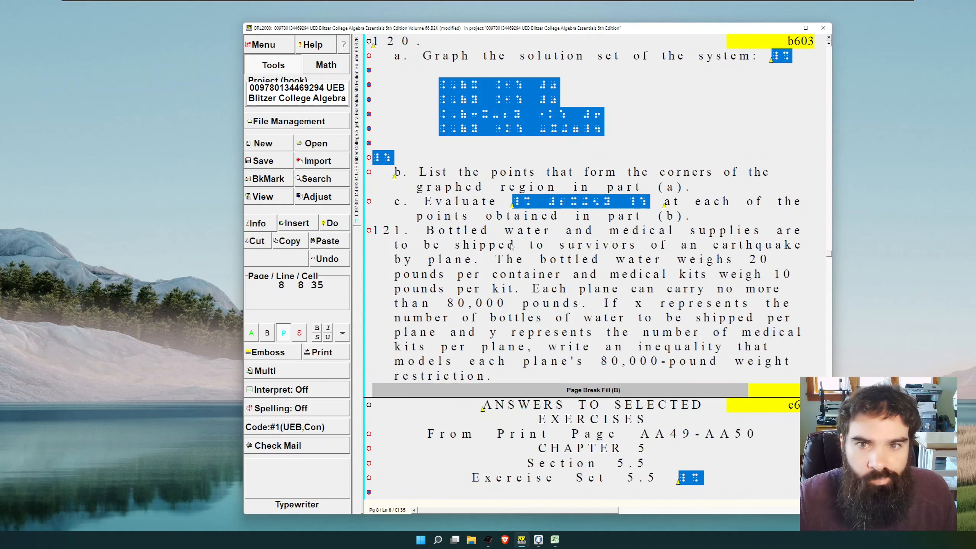
- Inspect the selected Nemeth passages in the answers to Exercise Set 5.5, down to answer 79 on page ll603
scroll(512, 246, down, 8)
scroll(511, 247, down, 20)
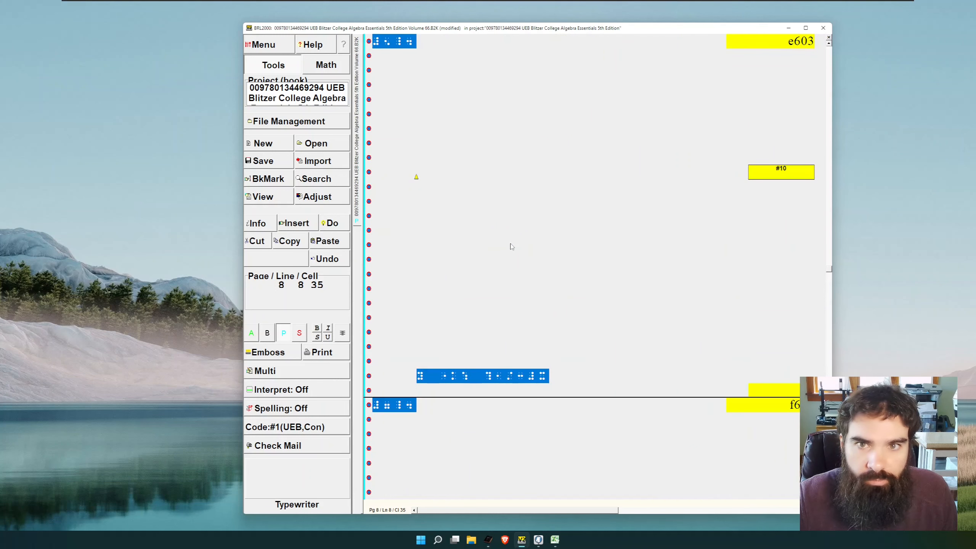
scroll(512, 247, down, 20)
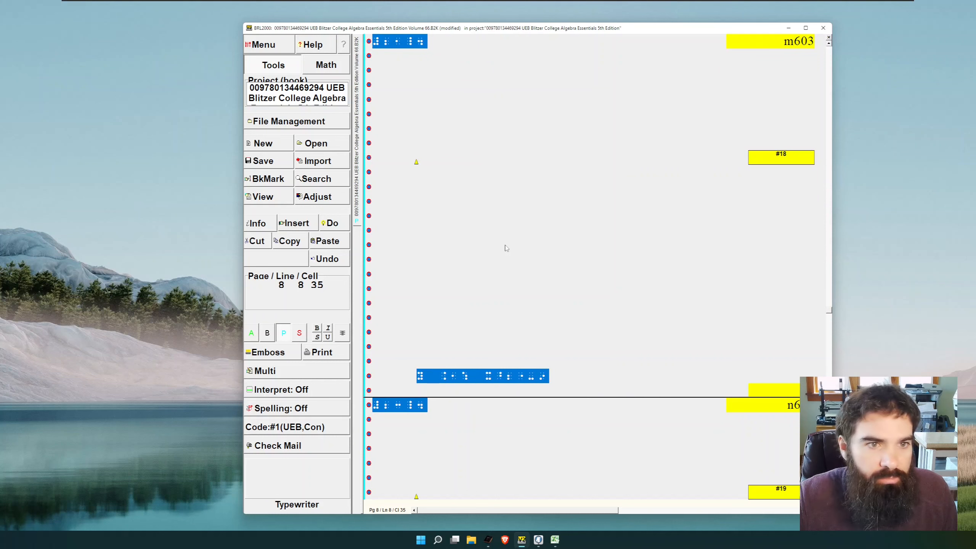
scroll(506, 247, down, 9)
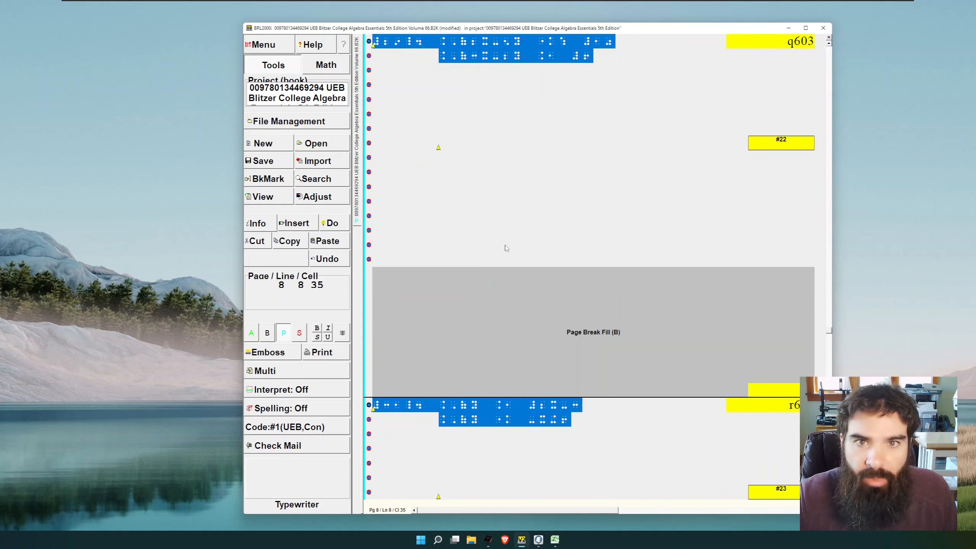
scroll(506, 248, down, 4)
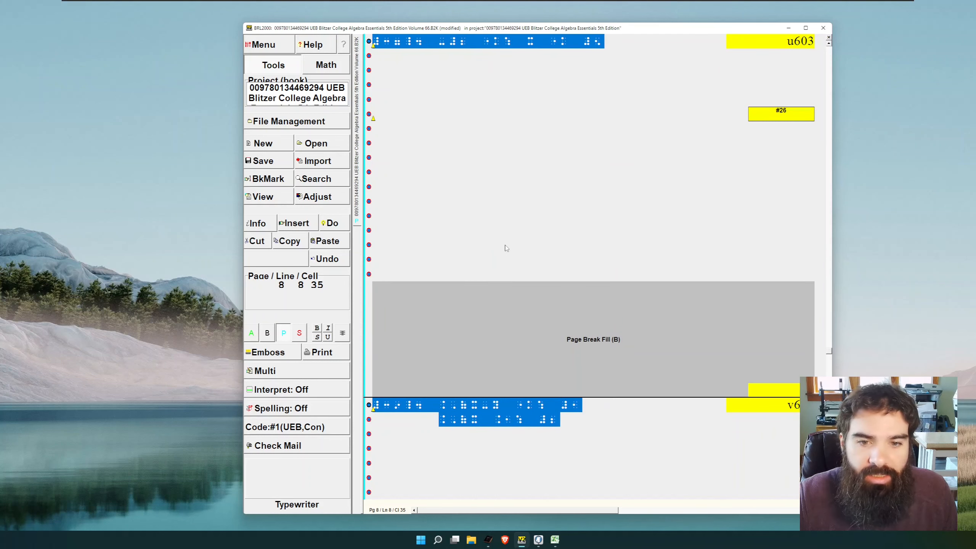
scroll(506, 248, down, 6)
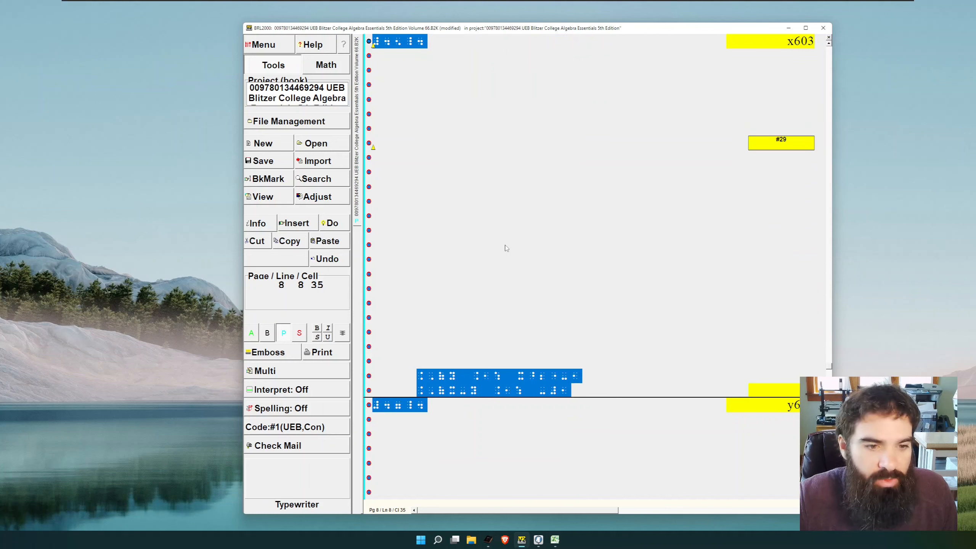
scroll(506, 248, down, 10)
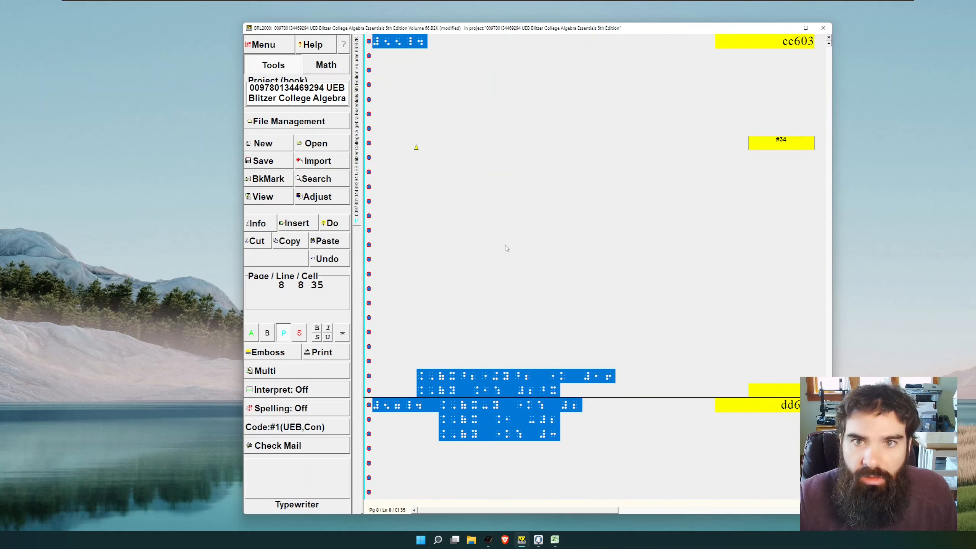
scroll(507, 248, down, 2)
scroll(507, 248, down, 10)
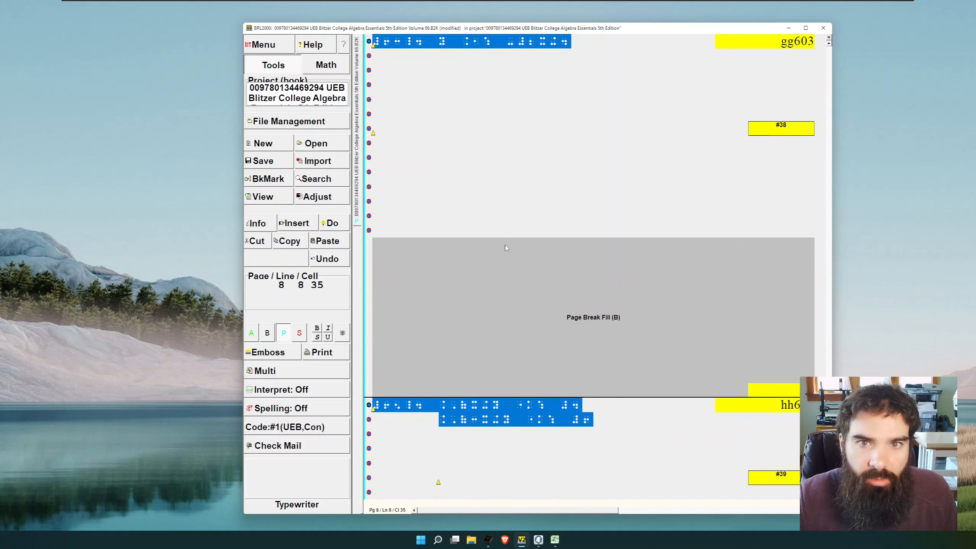
scroll(507, 248, down, 12)
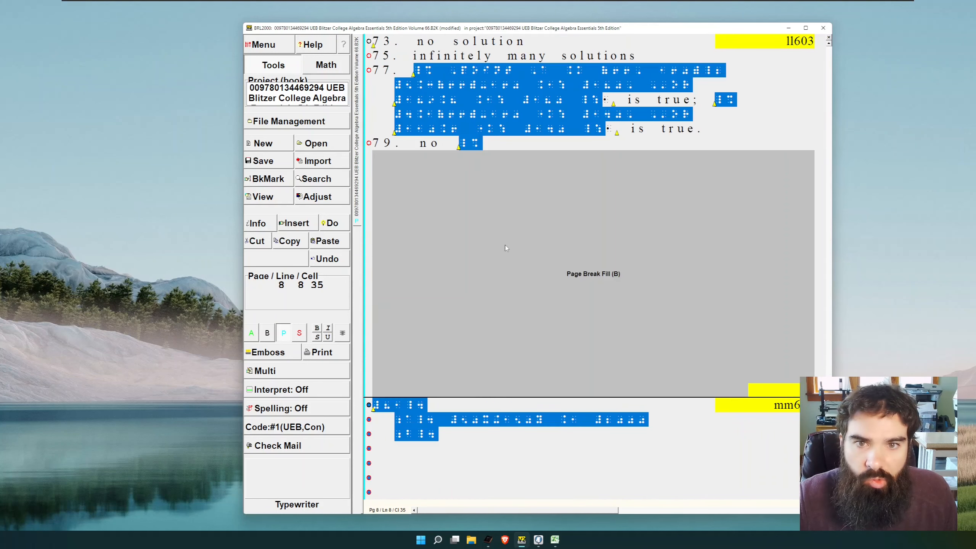
- Inspect the highlighted passages on pages mm603 and nn603, then rerun the Nemeth selection search in braille view
scroll(507, 248, down, 5)
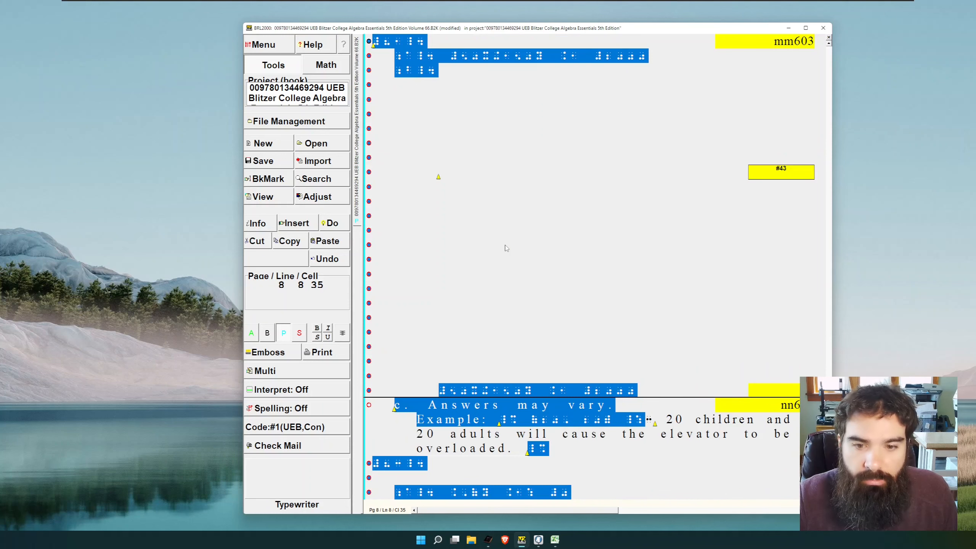
scroll(507, 248, down, 5)
click(466, 59)
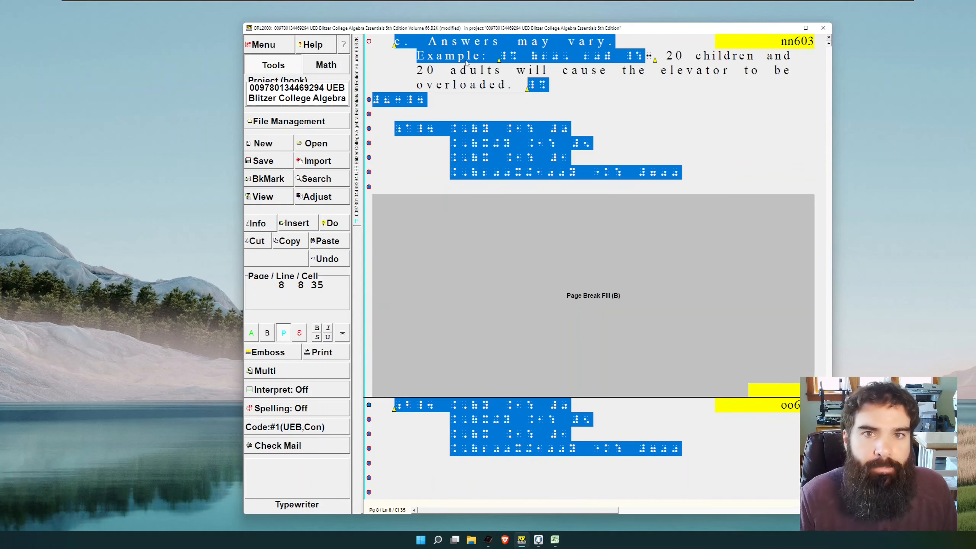
key(F4)
key(F4)
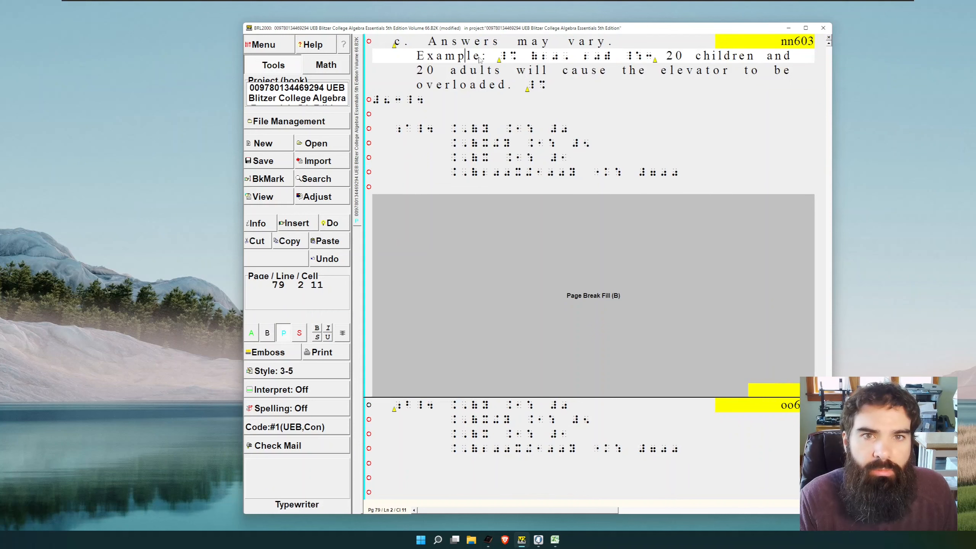
key(F4)
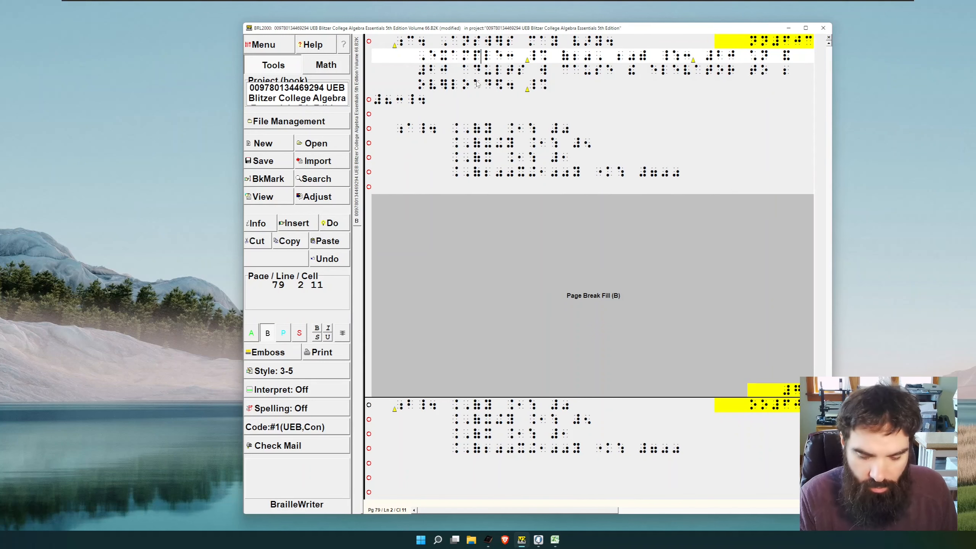
key(F3)
scroll(493, 105, up, 1)
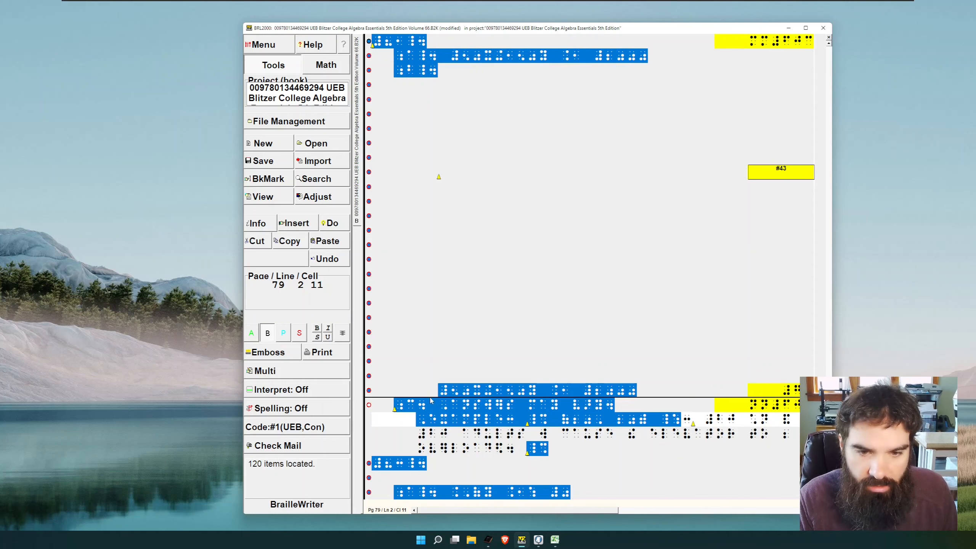
- Add the missing Nemeth Code terminator at the end of the last line on page mm603 and rerun the Nemeth selection search
click(525, 411)
scroll(497, 396, down, 1)
key(F4)
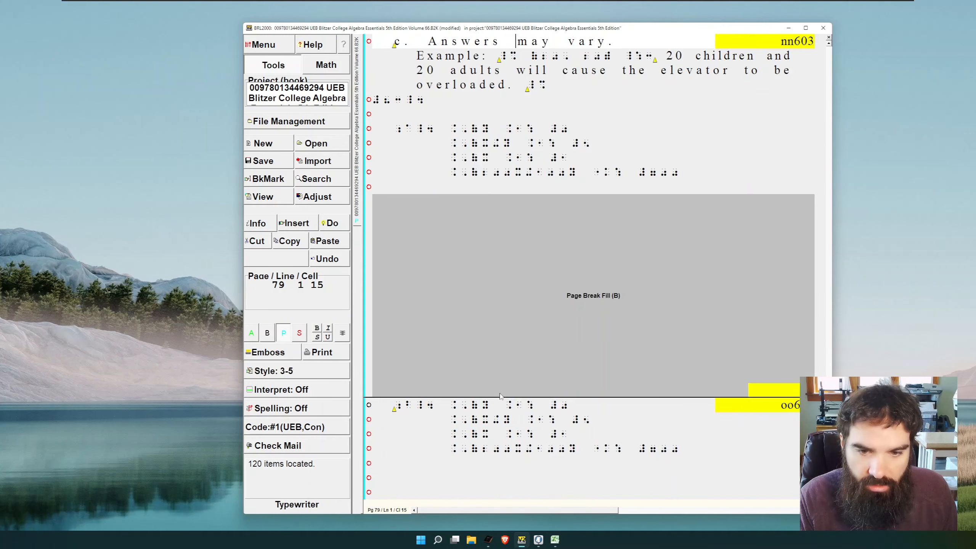
key(F4)
key(Up)
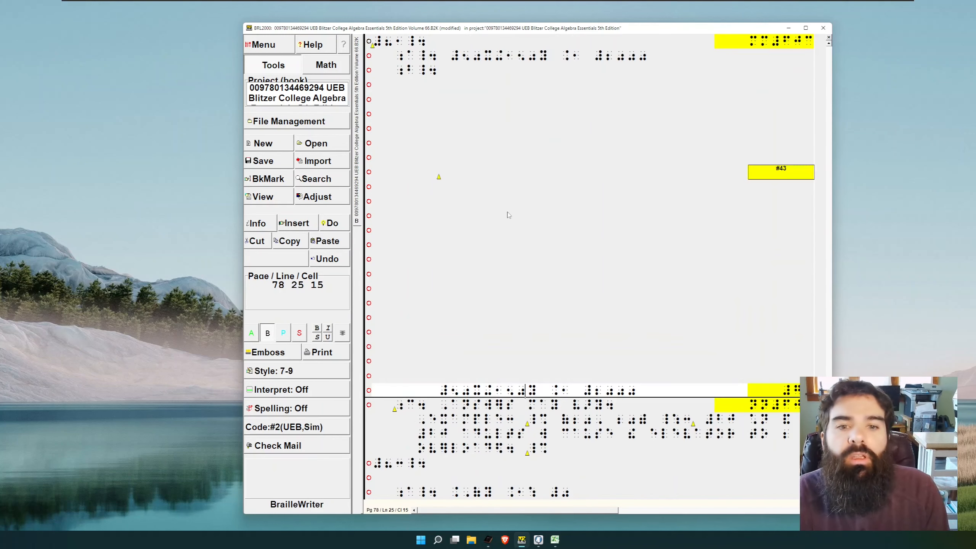
key(End)
text(_b)
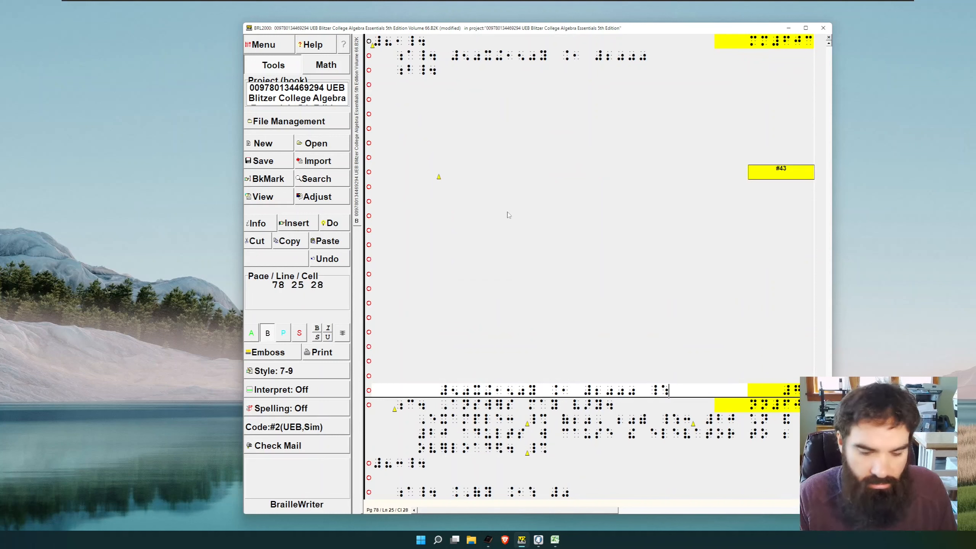
key(ctrl+s)
key(F3)
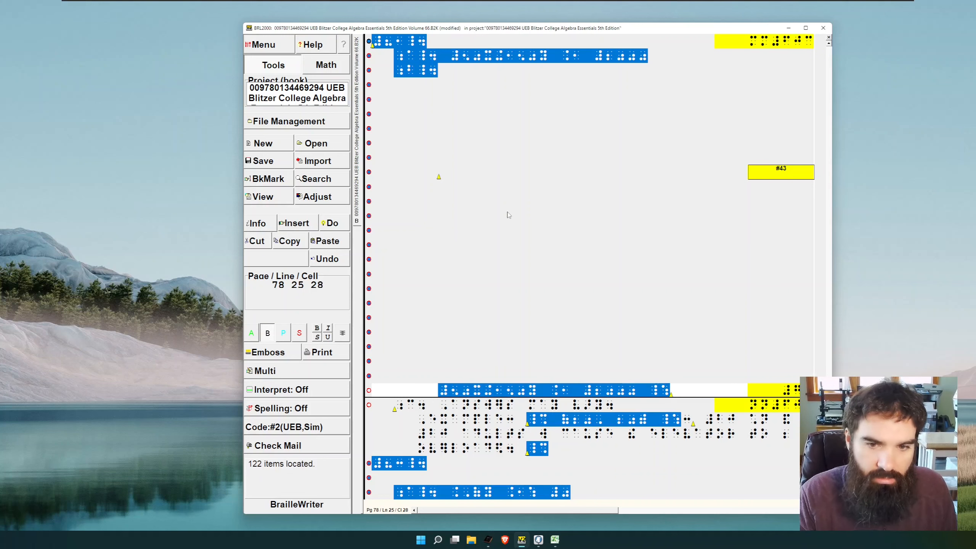
- Review the selected Nemeth passages in print view from page mm603 to the end of Volume 66 on page xx603
key(alt+p)
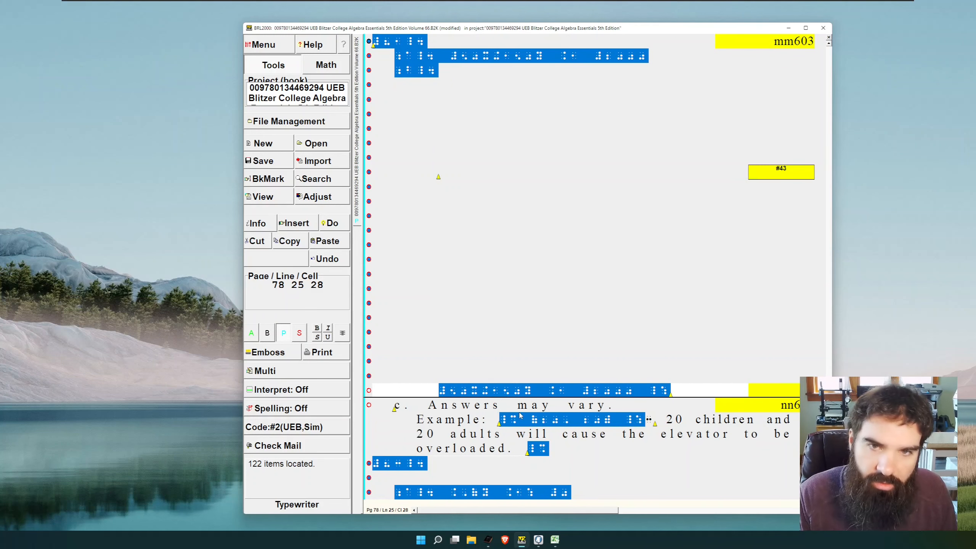
scroll(520, 415, down, 3)
scroll(512, 412, down, 3)
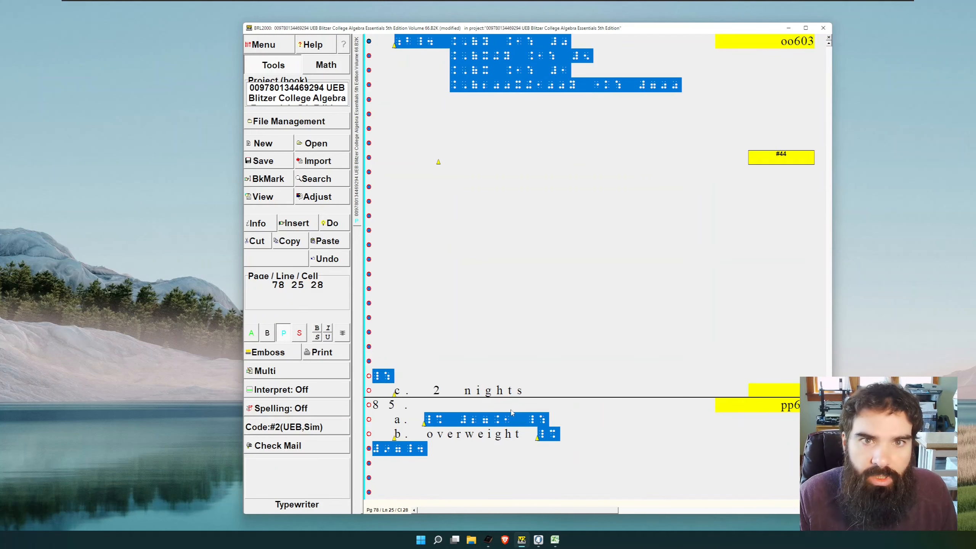
scroll(512, 412, down, 3)
scroll(512, 412, down, 6)
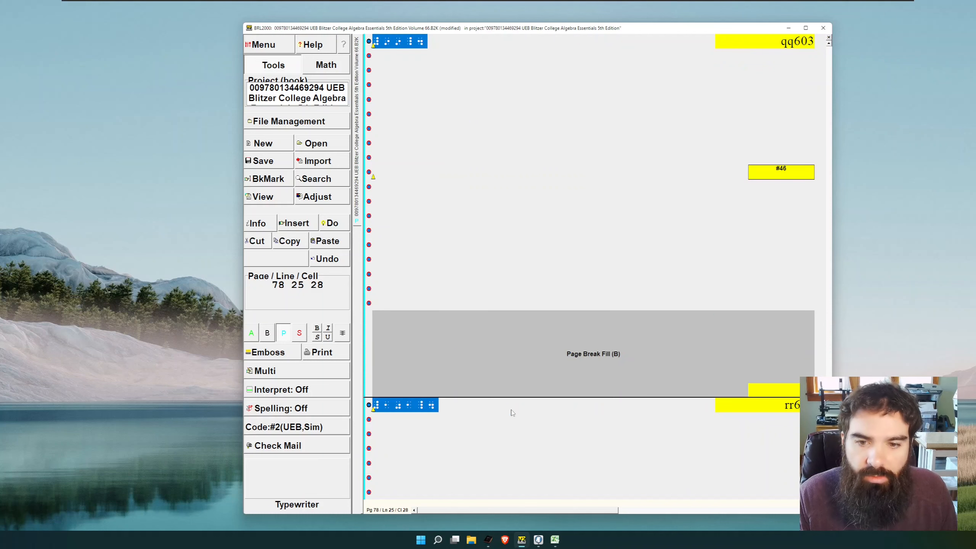
scroll(512, 413, down, 3)
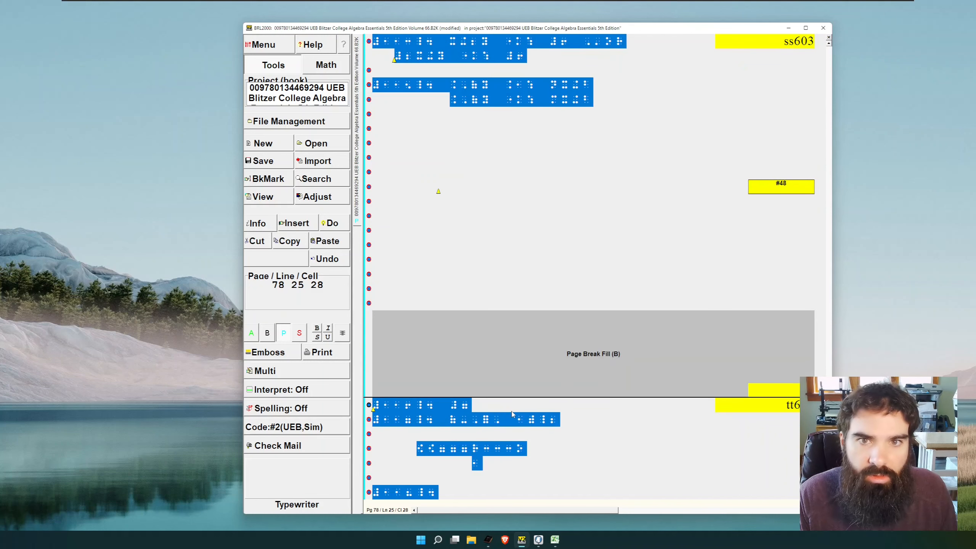
scroll(512, 415, down, 3)
scroll(512, 415, down, 9)
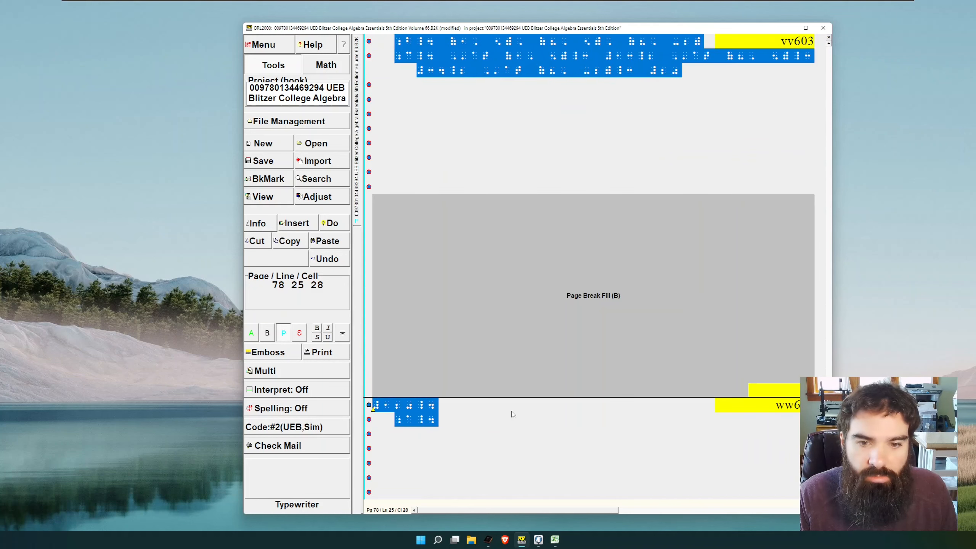
scroll(512, 414, down, 3)
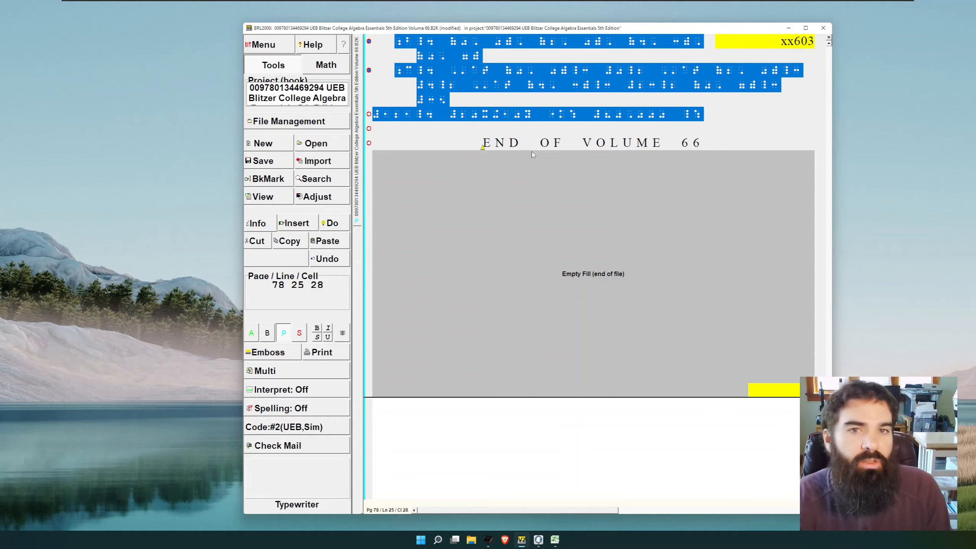
- Recheck the selected Nemeth passages from the end of the volume back to the Special Symbols page
scroll(538, 180, up, 5)
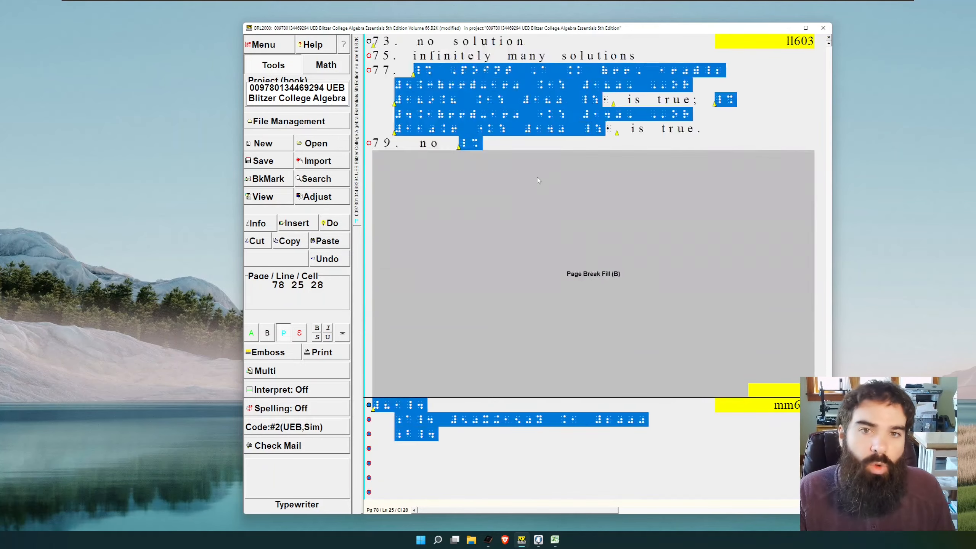
scroll(538, 180, up, 15)
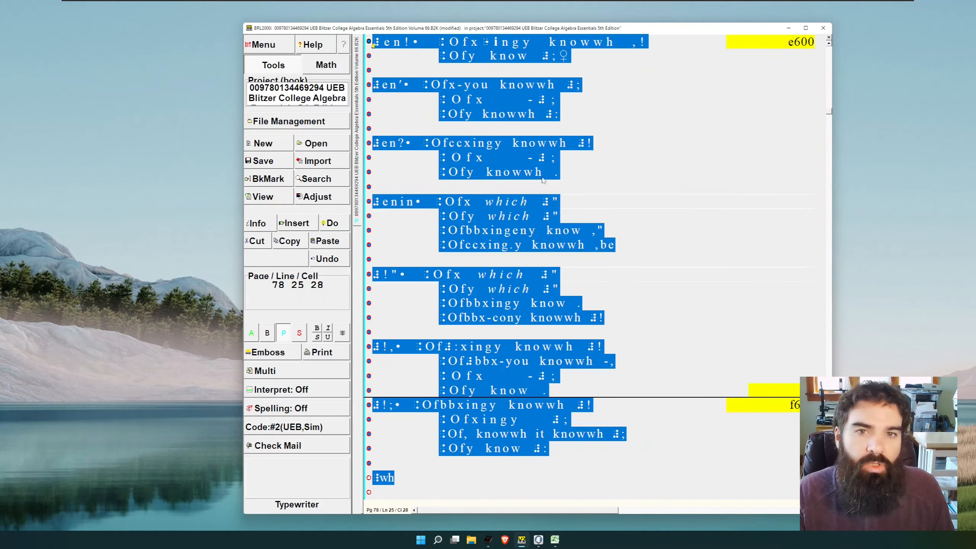
scroll(543, 180, up, 15)
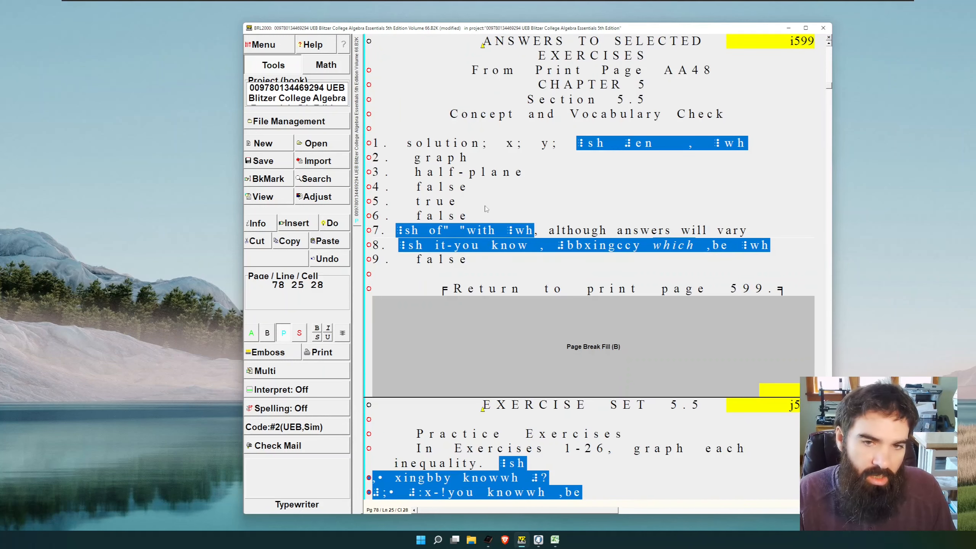
scroll(486, 209, down, 15)
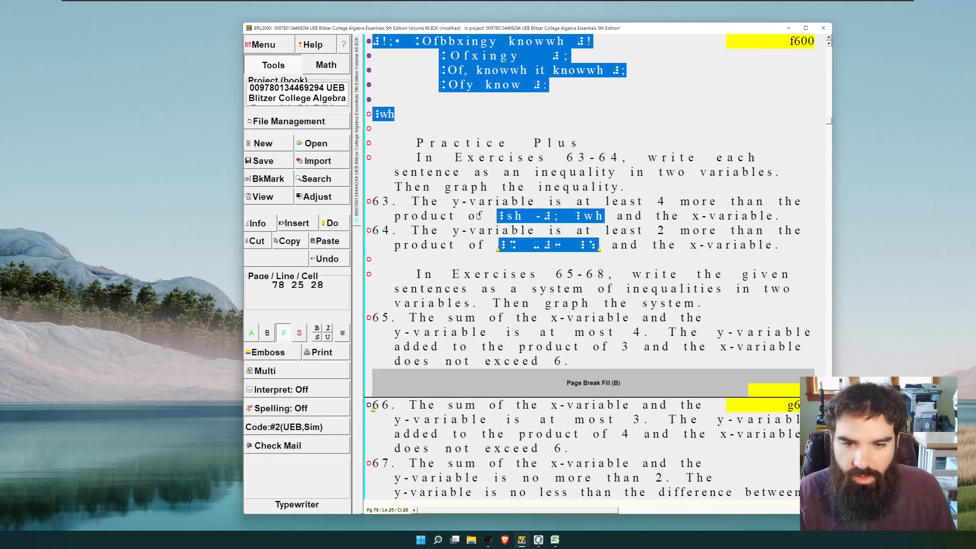
scroll(479, 216, down, 8)
scroll(479, 215, up, 20)
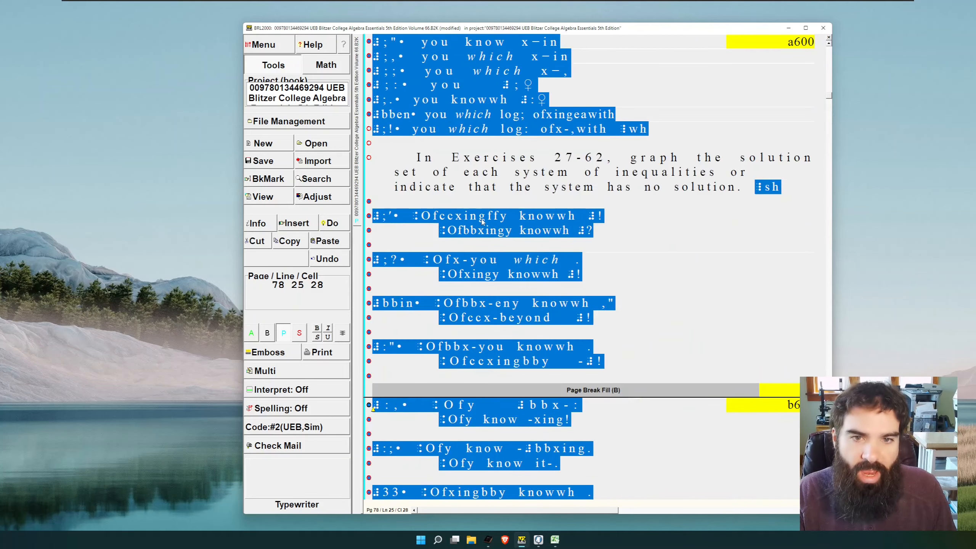
scroll(481, 222, up, 20)
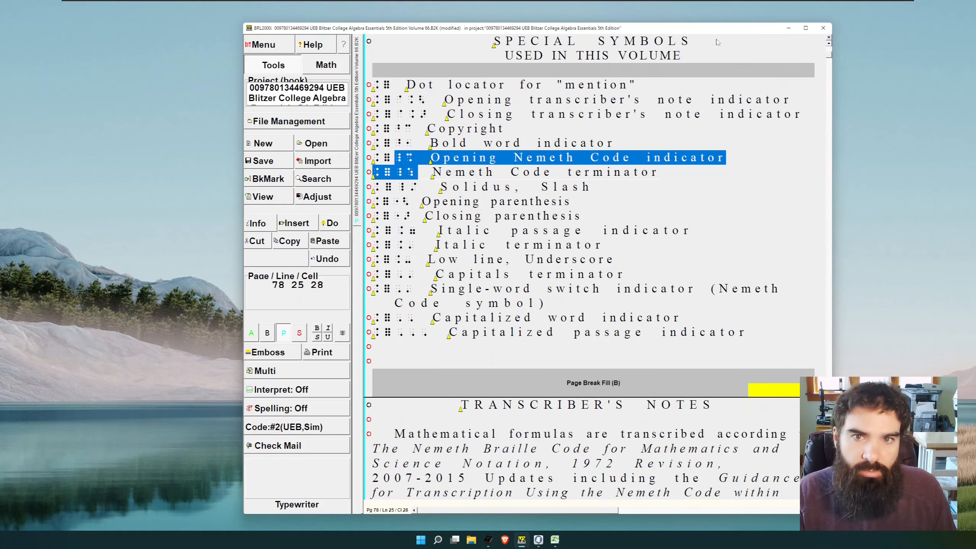
- Examine the selected passages in the Concept and Vocabulary Check, its answers, and Exercise Set 5.5 down to Exercises 63-64
scroll(530, 287, down, 10)
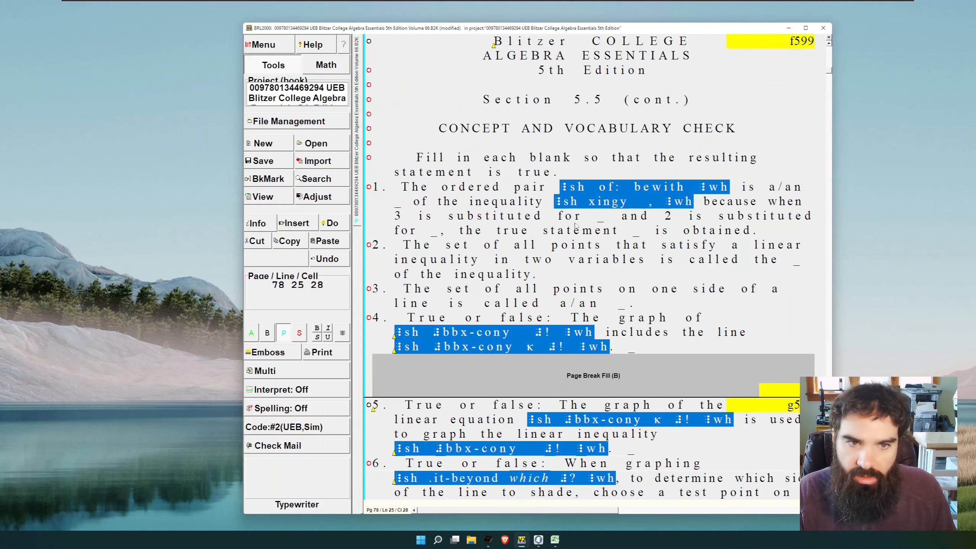
scroll(569, 275, down, 8)
scroll(499, 280, down, 10)
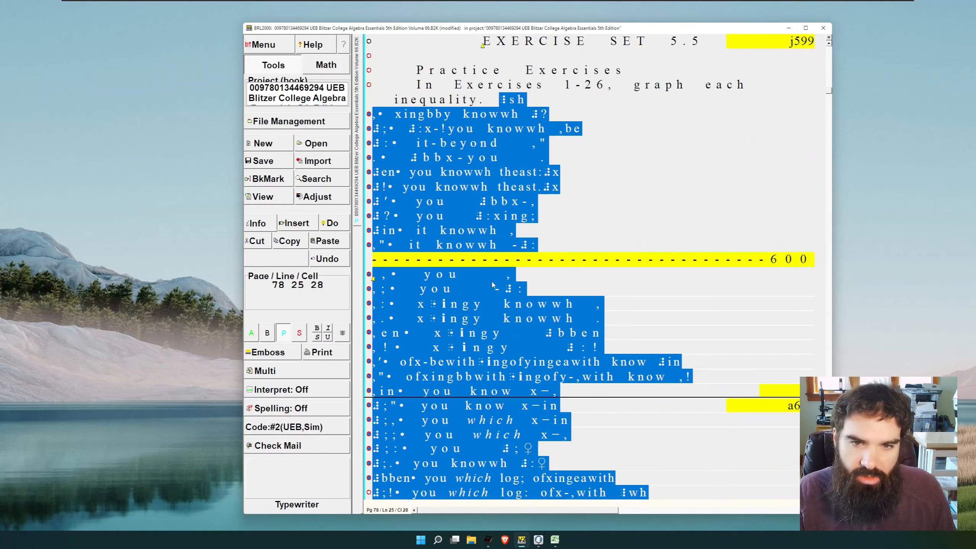
scroll(510, 306, down, 15)
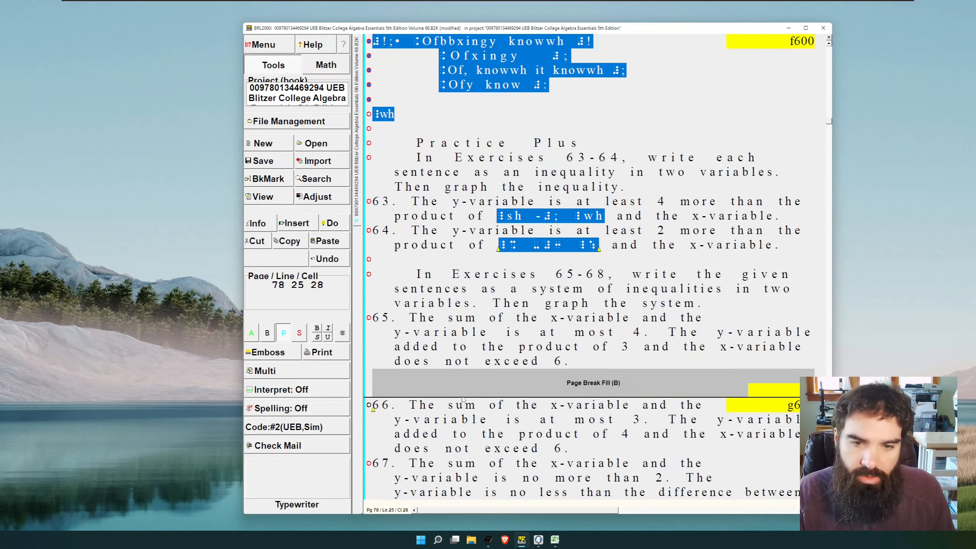
scroll(471, 400, up, 10)
scroll(541, 161, down, 5)
scroll(542, 169, up, 5)
scroll(548, 175, down, 5)
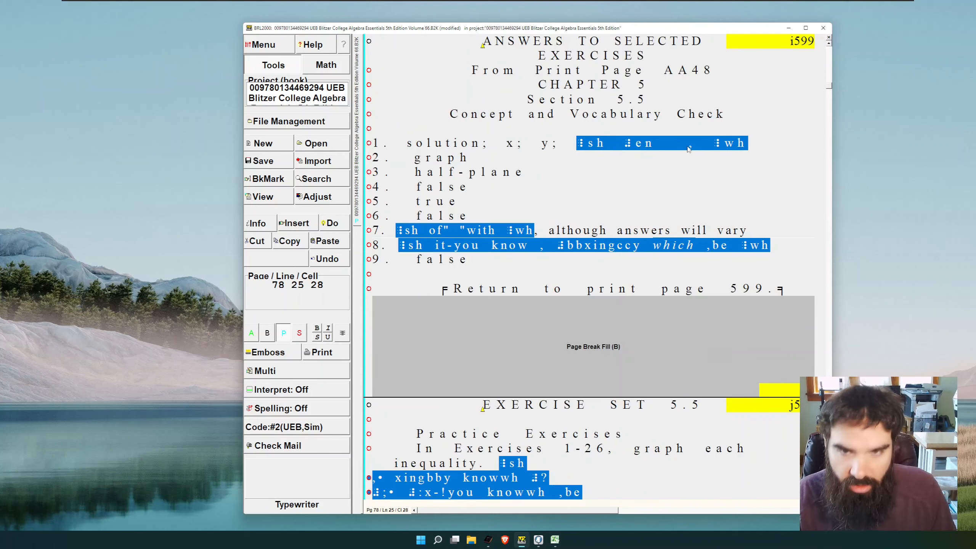
- Apply the UEB,Sim code to all highlighted Nemeth passages
key(alt)
key(a)
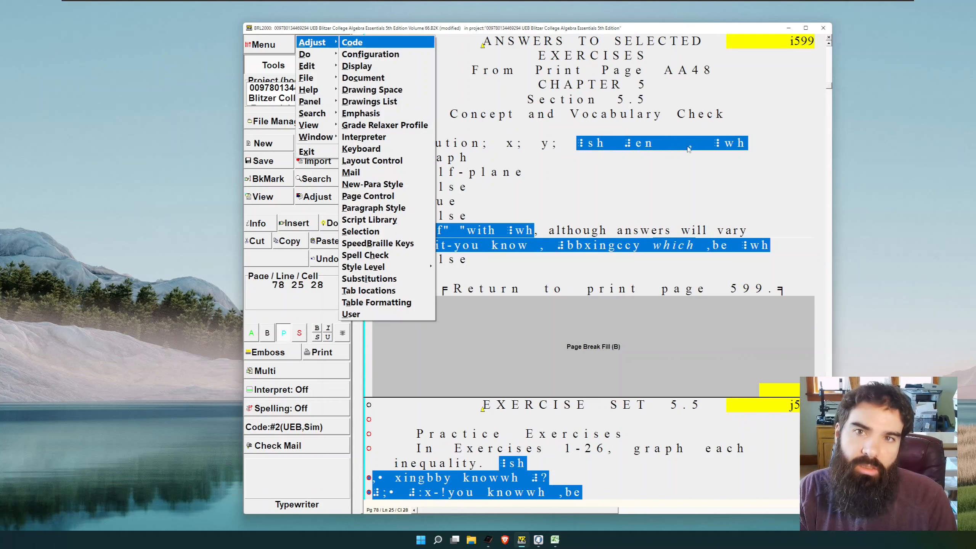
key(Return)
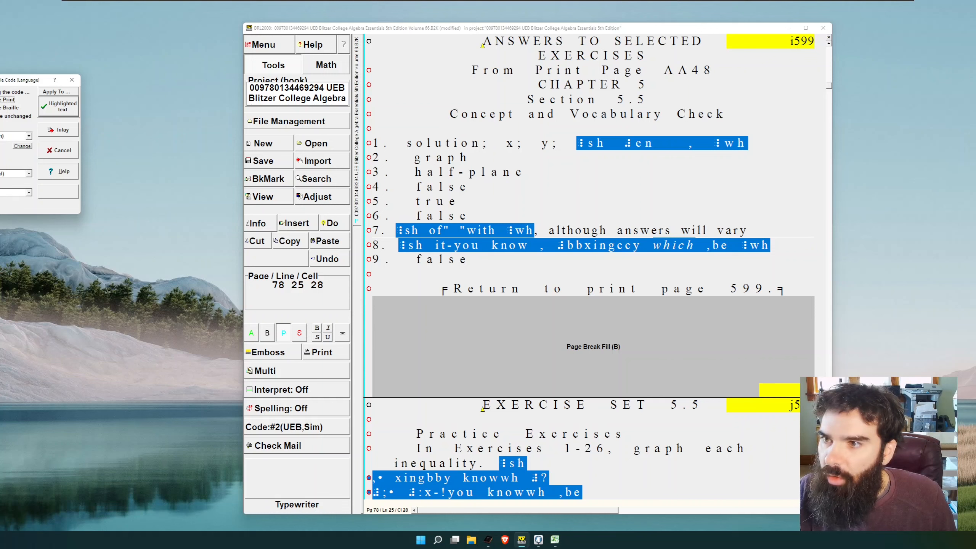
click(61, 107)
click(282, 75)
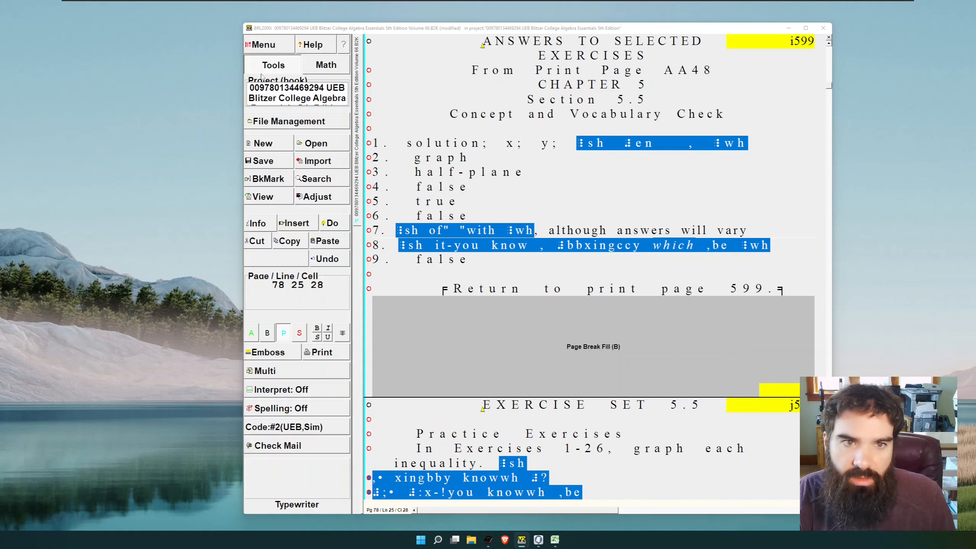
- Restore the words "Opening Nemeth Code indicator" in the Special Symbols list to code #1 (UEB,Con)
key(Up)
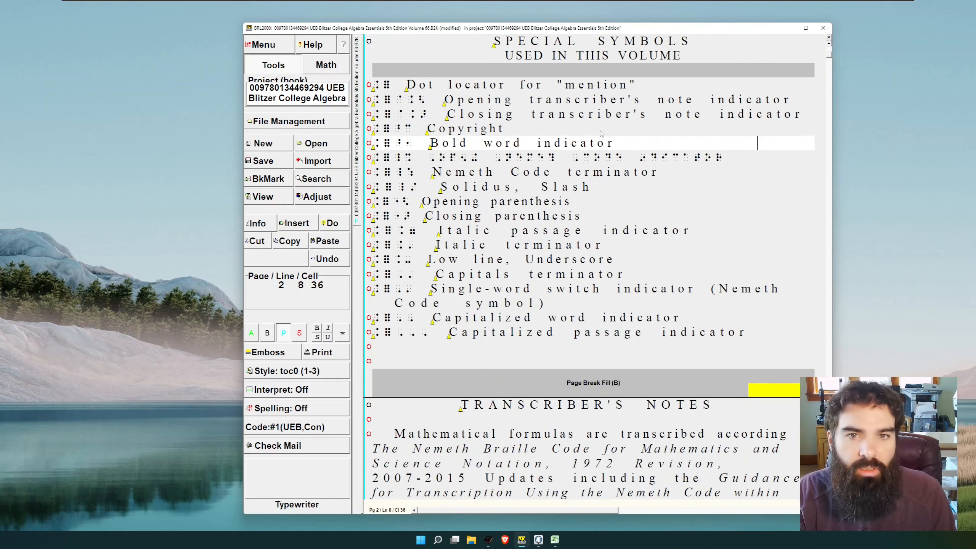
key(Right)
key(Right)
key(Right)
key(Right)
key(Right)
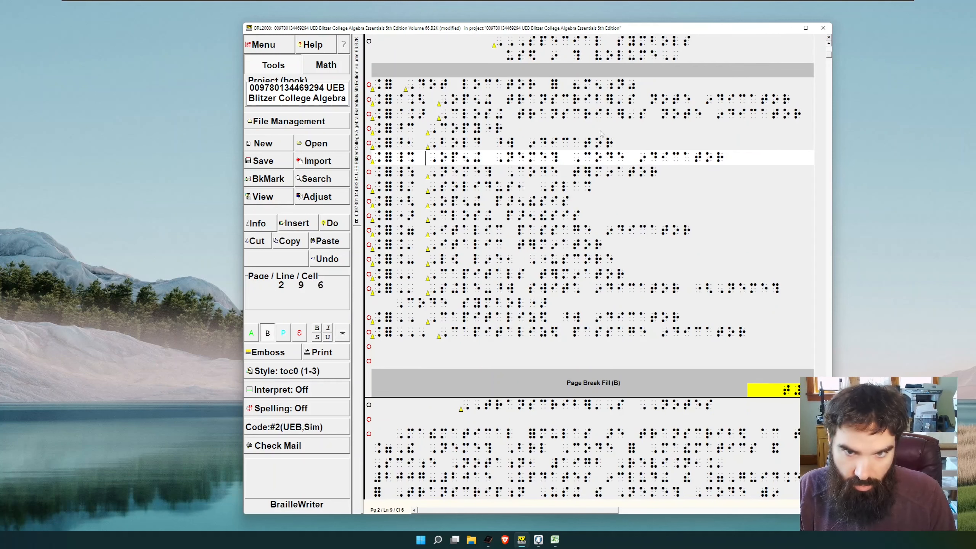
key(shift+End)
key(F3)
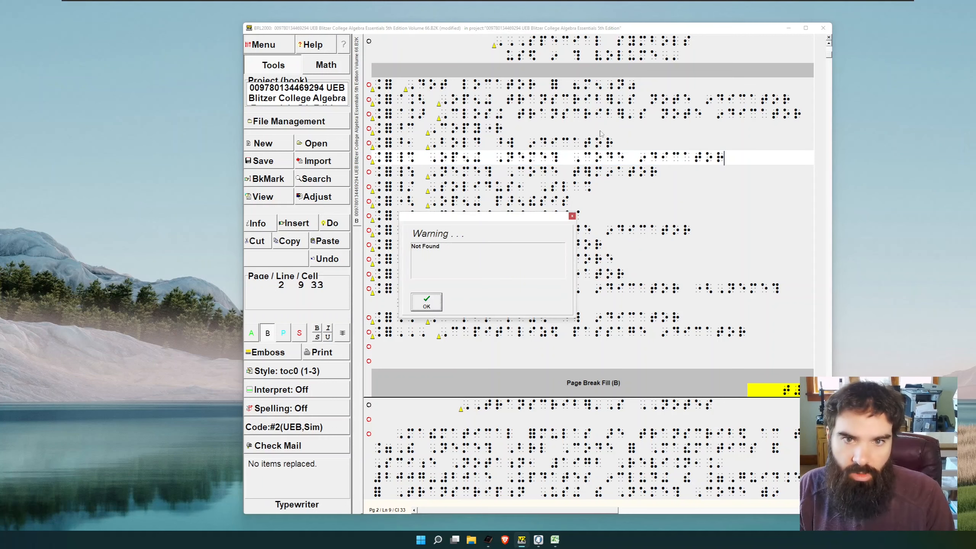
key(Return)
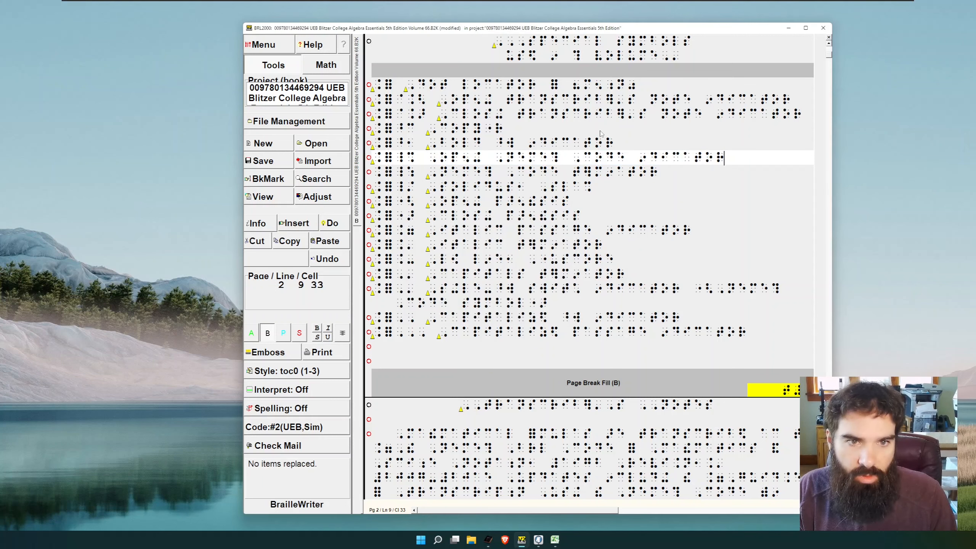
key(ctrl+shift+Left)
key(ctrl+shift+Left)
key(ctrl+shift+Left)
key(ctrl+shift+Left)
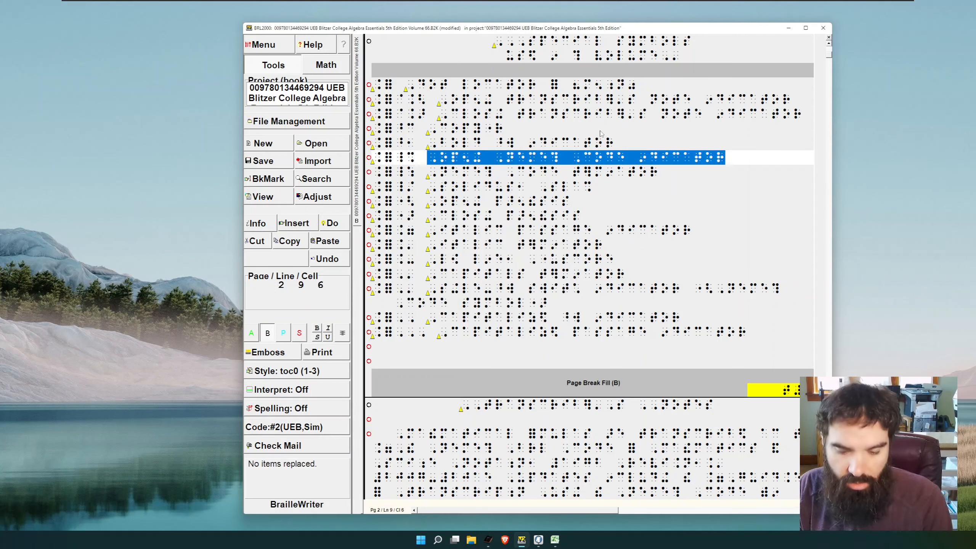
key(ctrl+1)
key(Return)
key(Down)
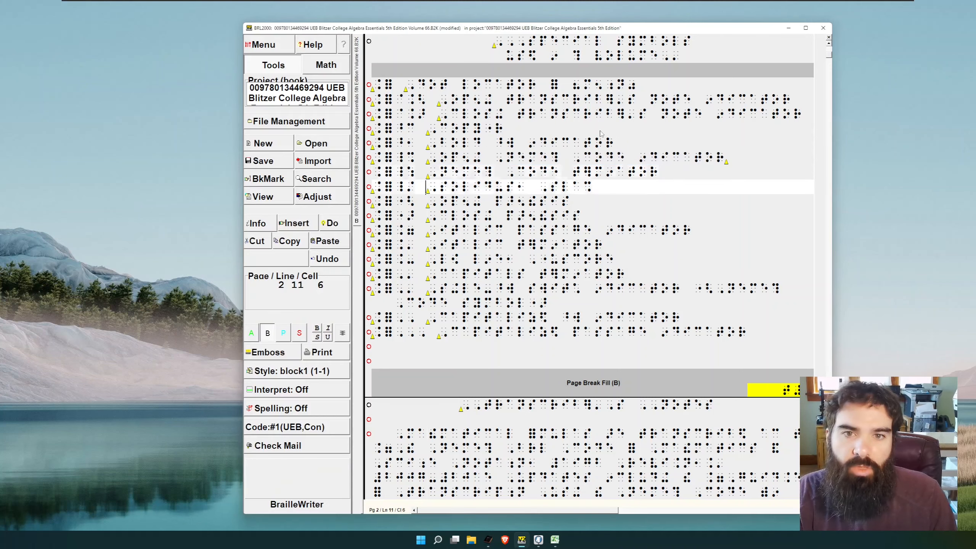
- Compare the recoded text in braille and print views, from the Special Symbols list to the Concept and Vocabulary Check on page f599
key(F12)
key(Down)
key(Up)
key(Up)
key(Down)
key(F12)
key(F12)
key(F12)
key(F12)
key(Page_Down)
key(Page_Down)
key(Page_Down)
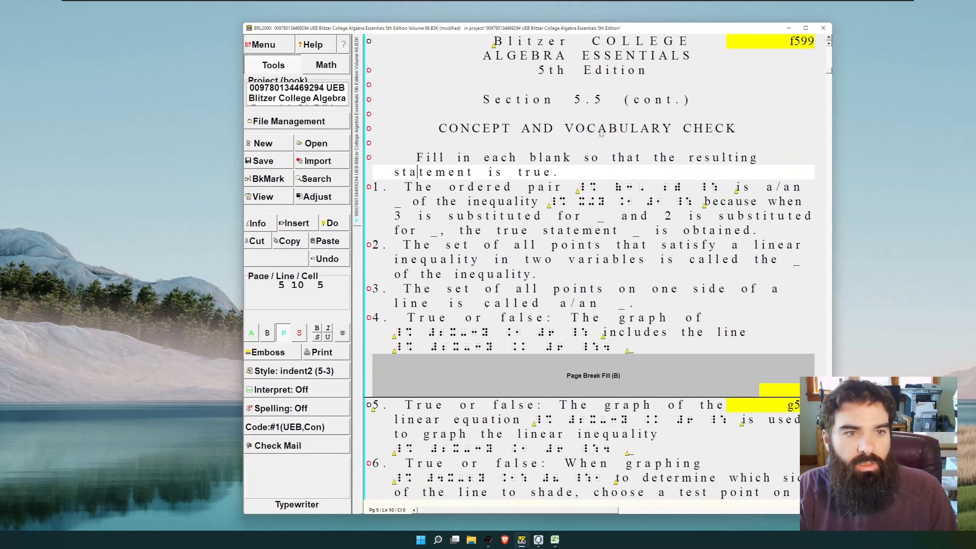
key(F12)
key(F12)
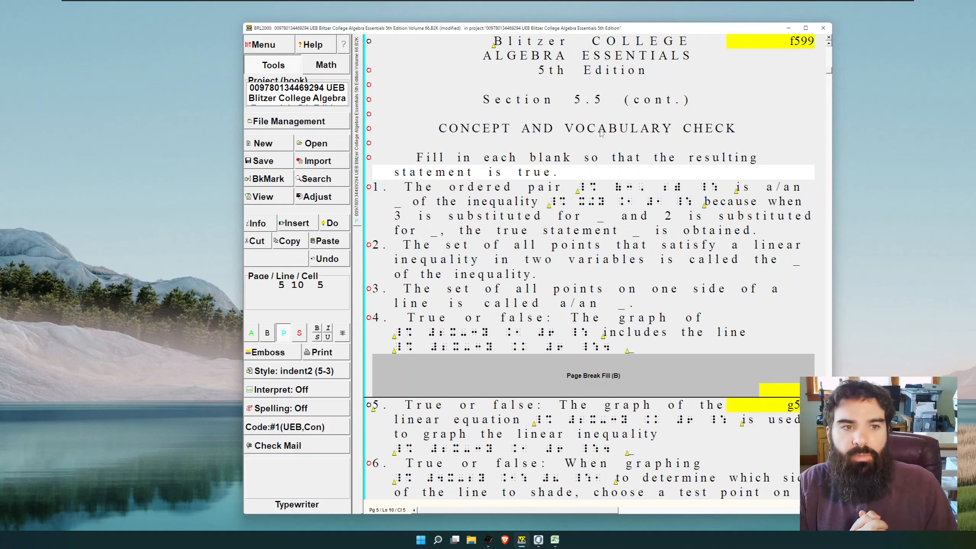
key(F12)
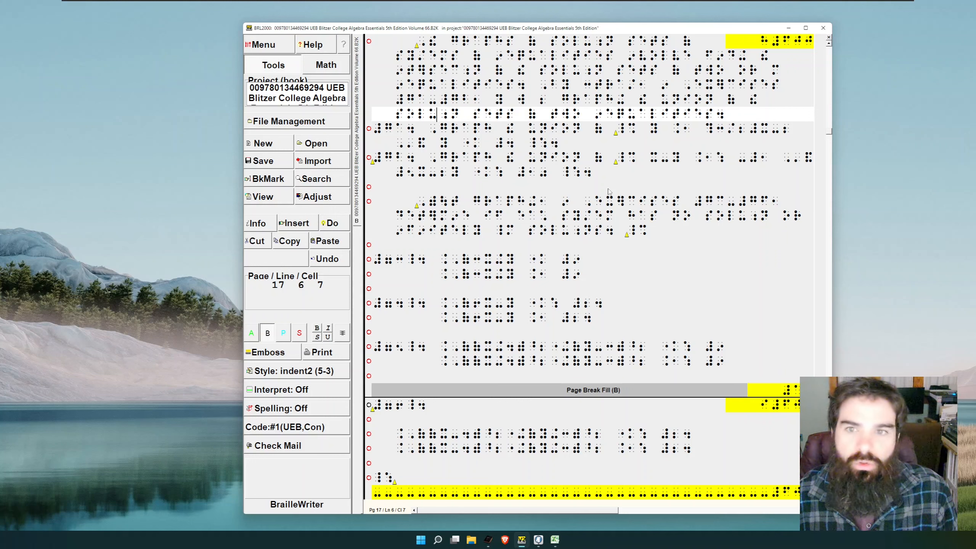
- Open the SpeedBraille Keys list and start a new key definition assigned to F9
key(alt)
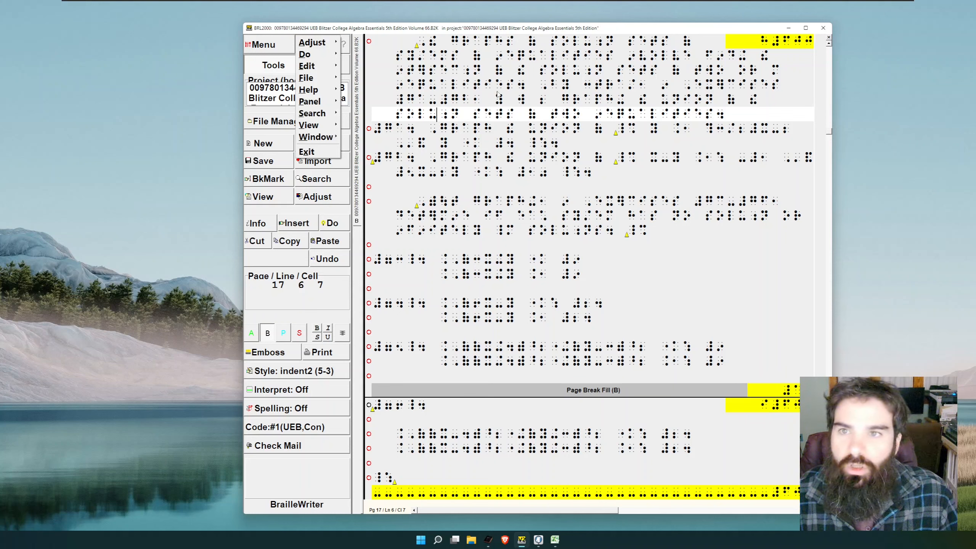
click(263, 46)
click(264, 46)
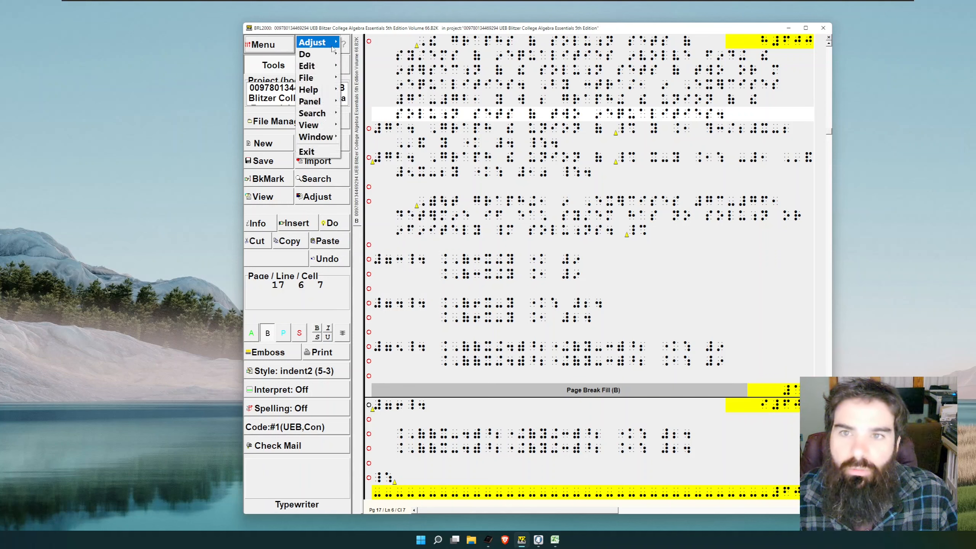
mouse_move(313, 42)
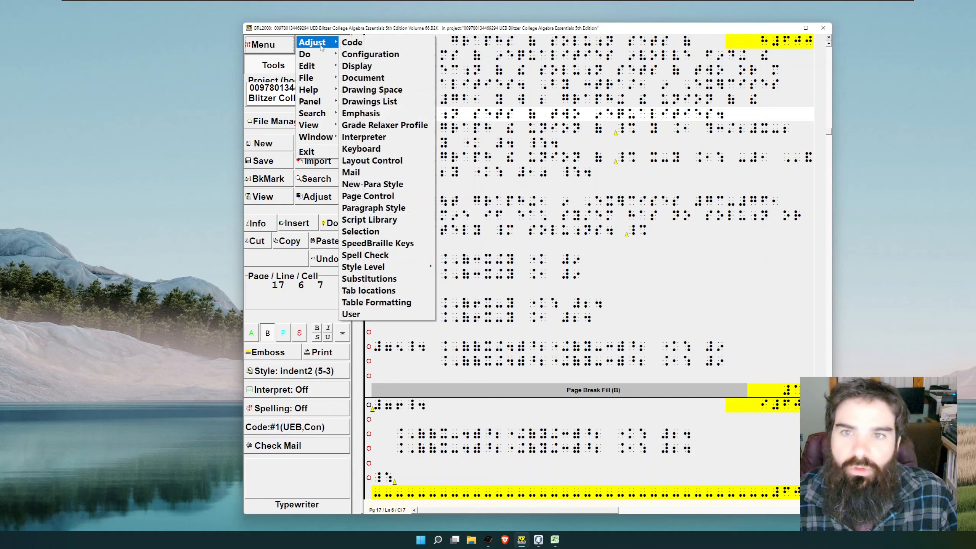
click(372, 243)
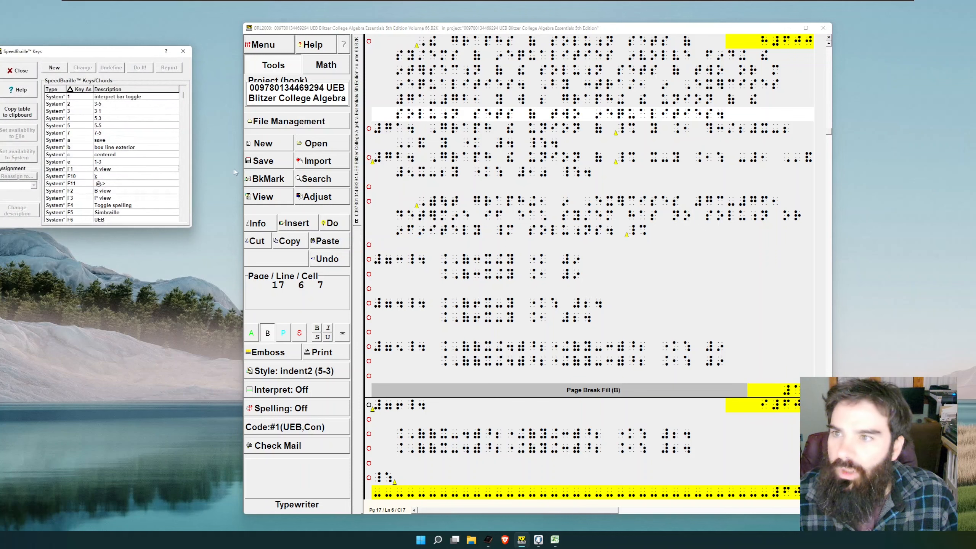
click(59, 71)
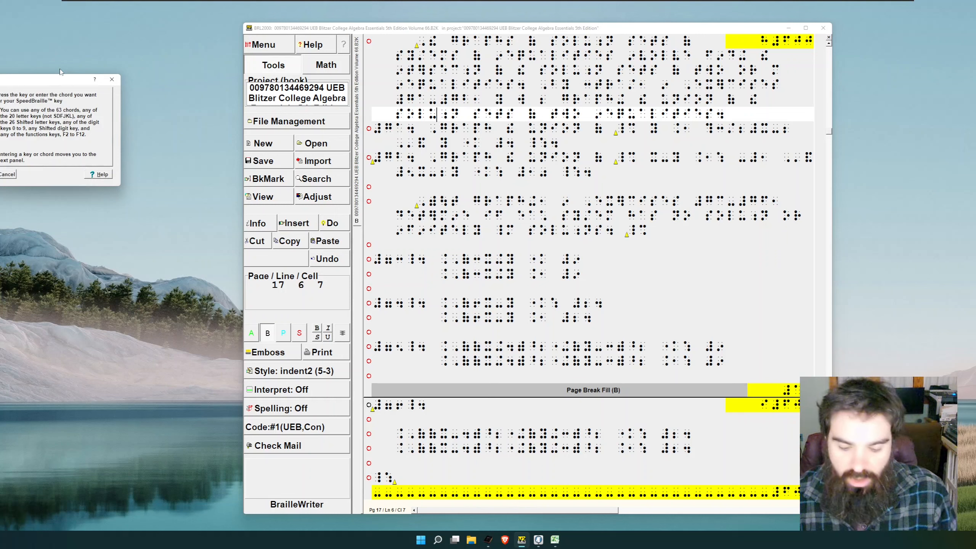
key(F9)
- Give the F9 key a description ending in "Extend Nemeth Switches" and start recording its actions
key(BackSpace)
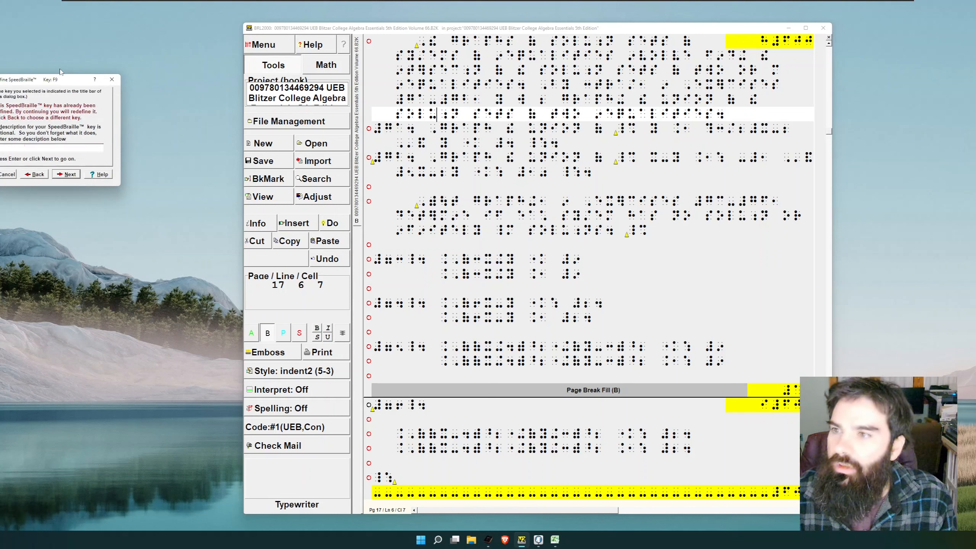
text(nd Extend)
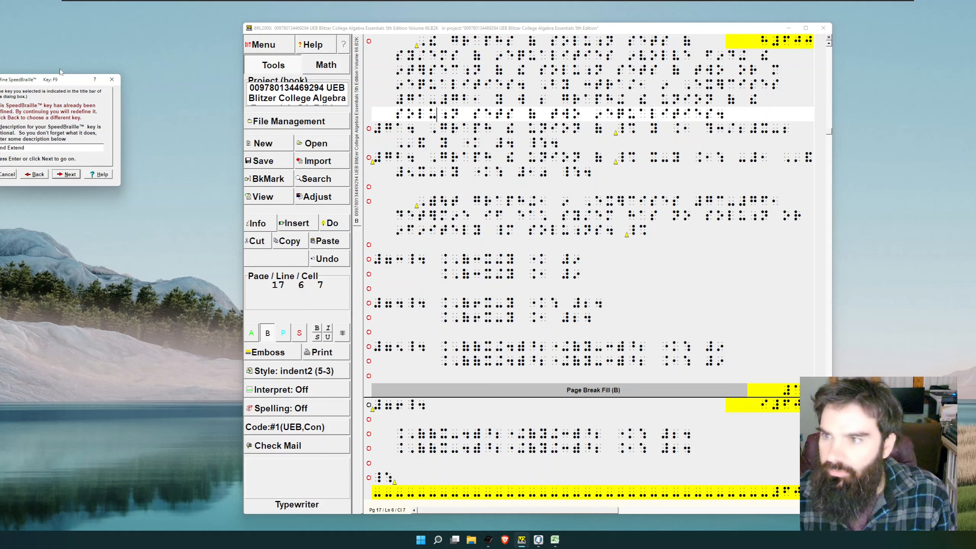
text( N)
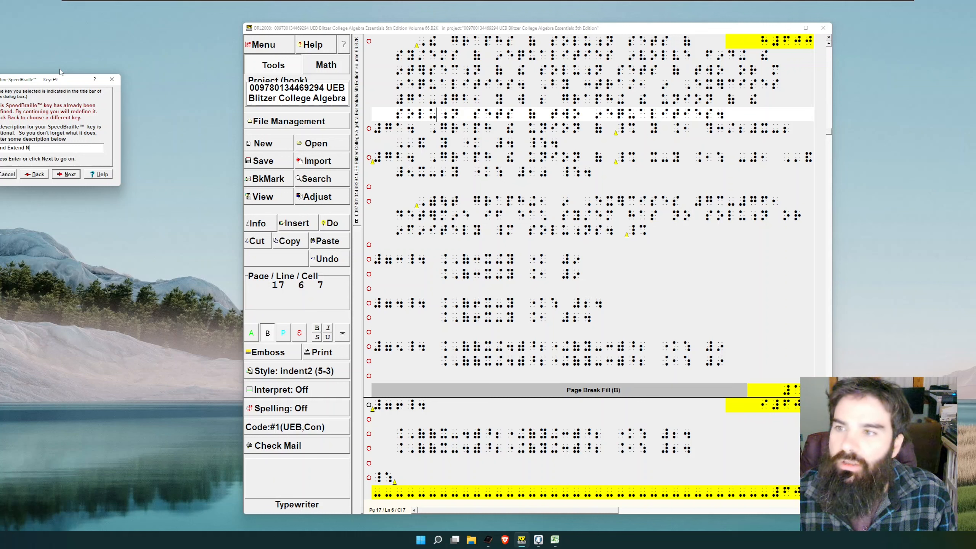
text(emeth)
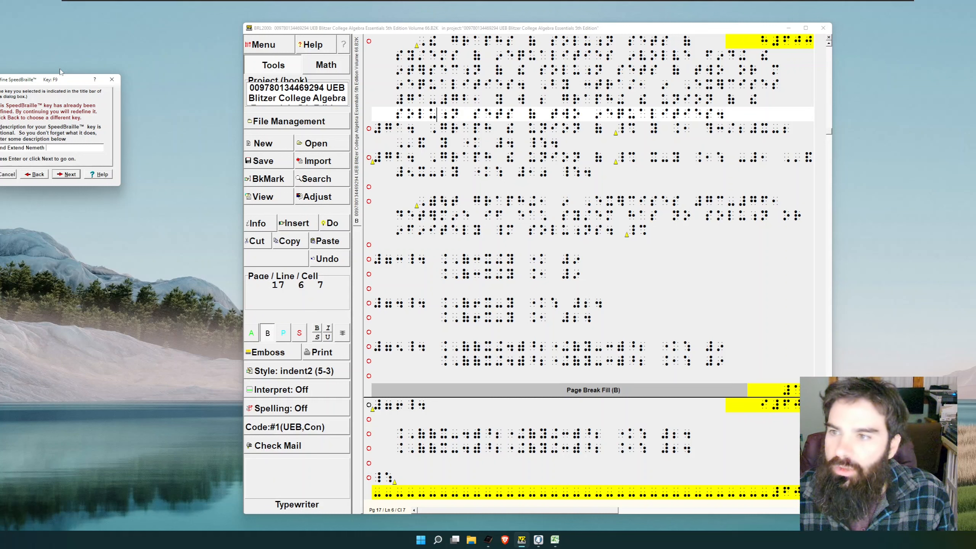
text( Switches)
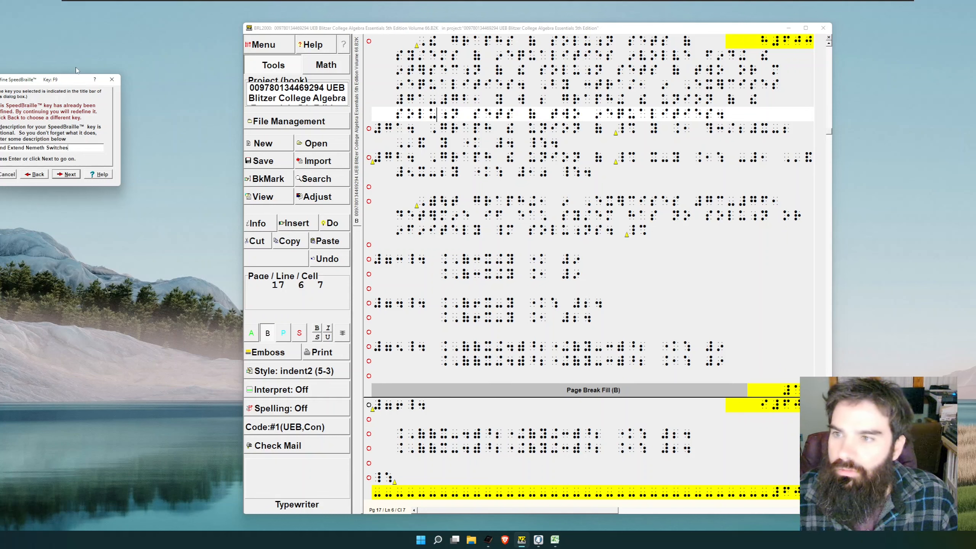
click(69, 175)
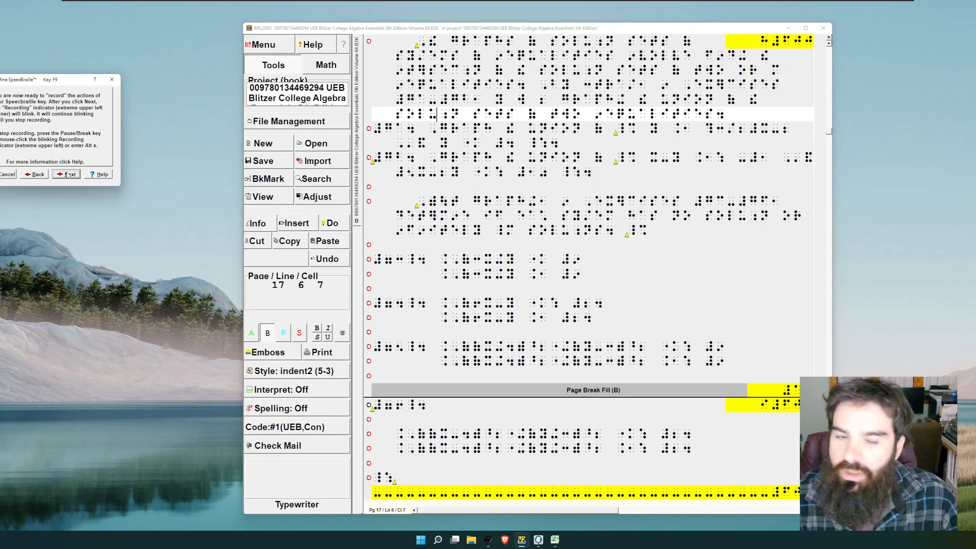
click(68, 176)
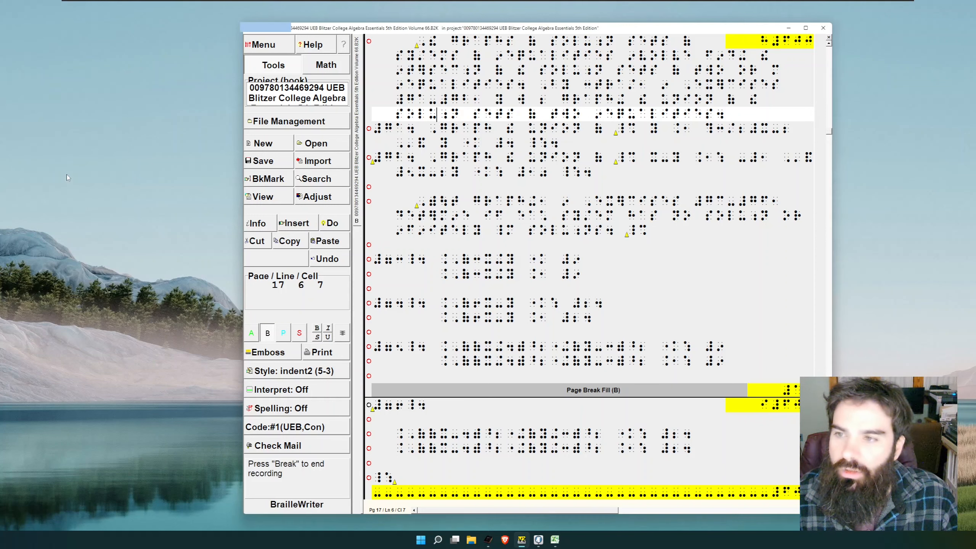
- Set up a text search in braille mode for the opening Nemeth Code indicator ⠸⠩
key(alt+m)
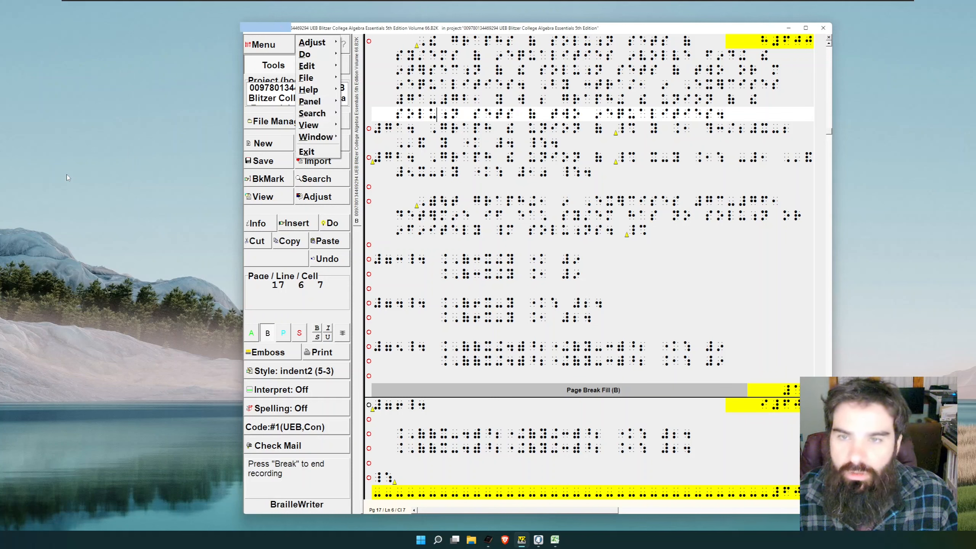
key(s)
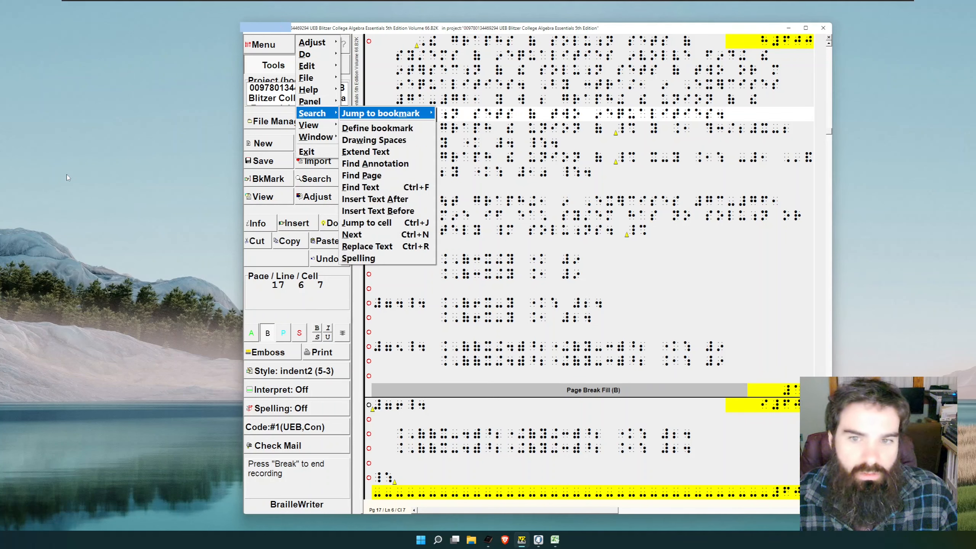
key(f)
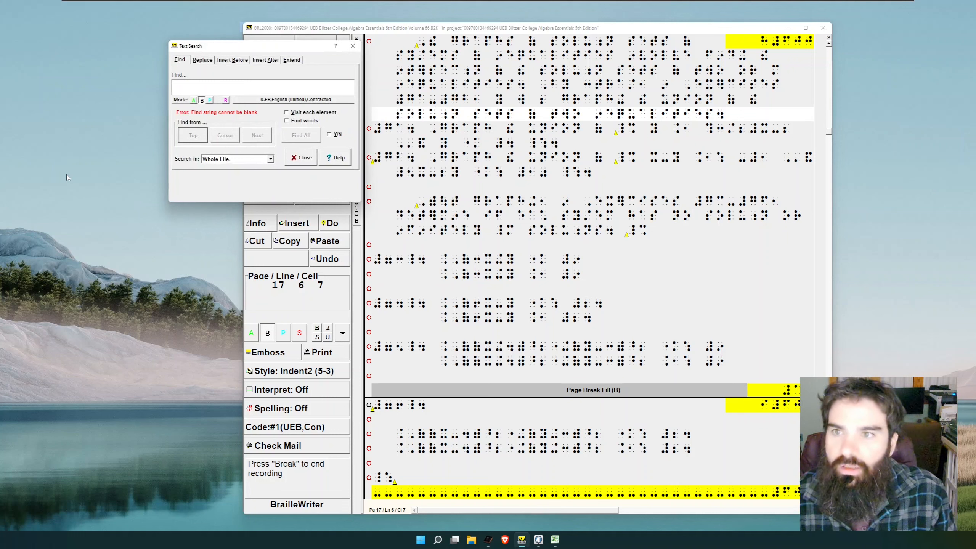
text(_d)
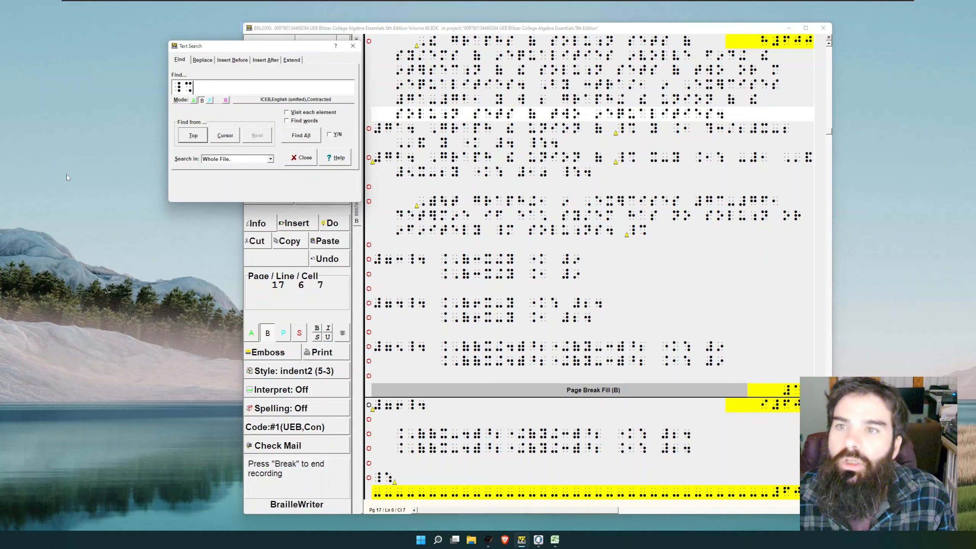
- Extend every match in the whole file to the Nemeth Code terminator ⠸⠱
key(alt+e)
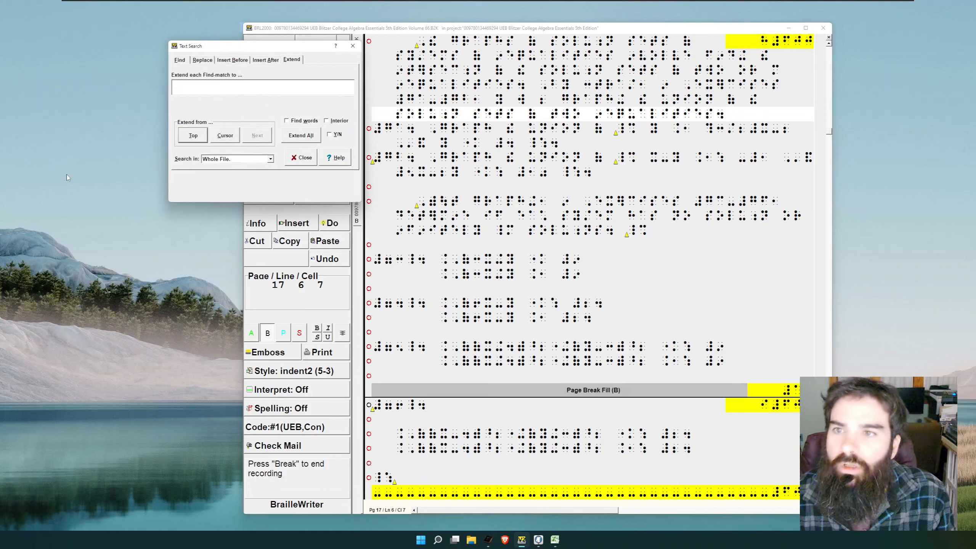
text(#)
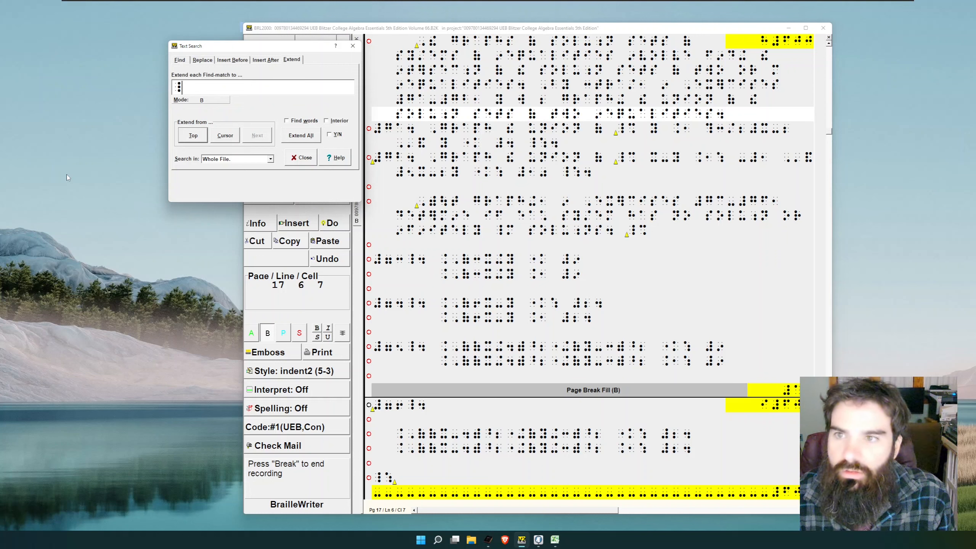
text(d)
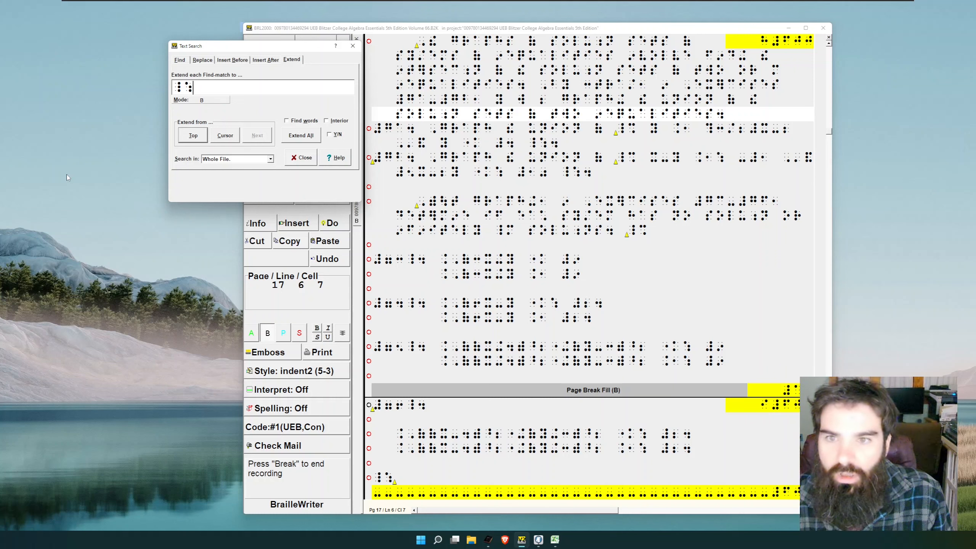
key(alt+a)
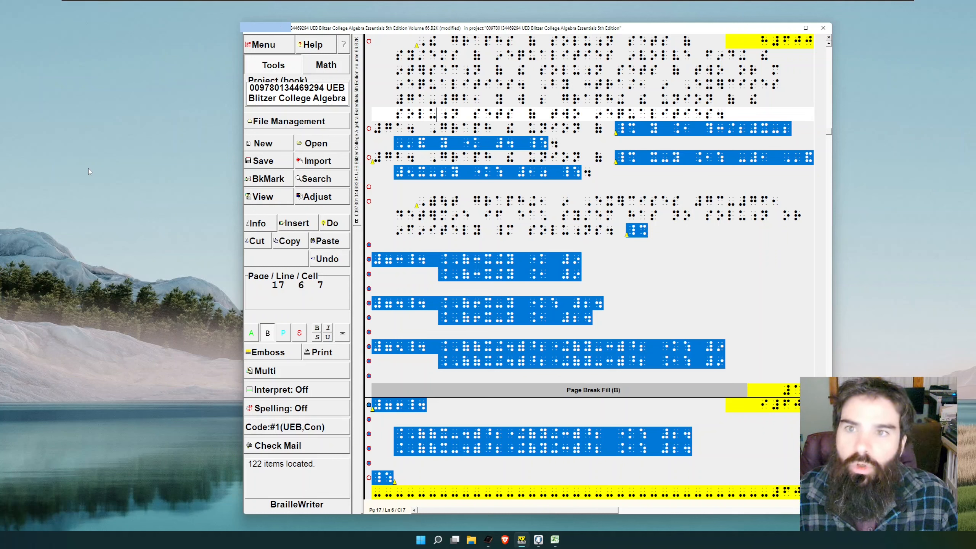
- Stop the recording and store the SpeedBraille key definition at the System level for all files
click(265, 29)
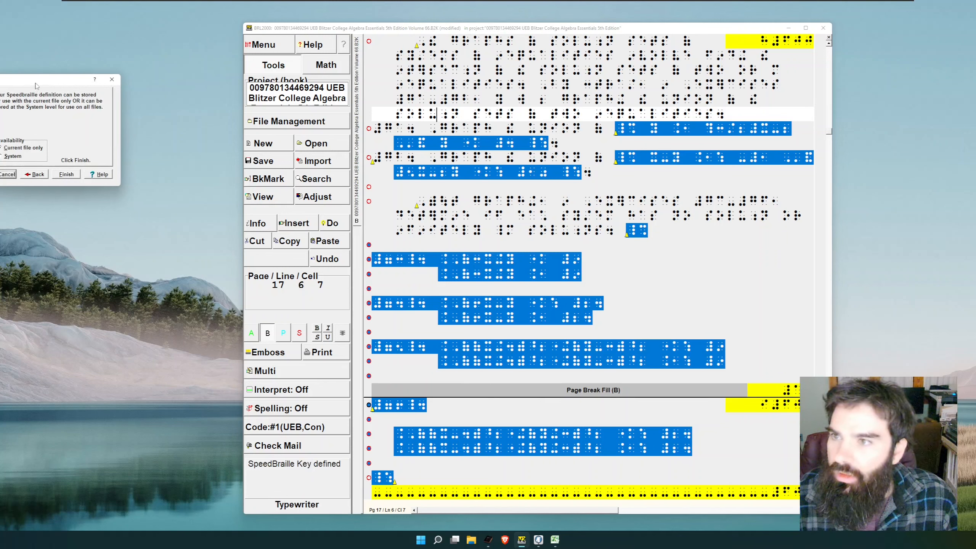
drag(36, 82, 228, 102)
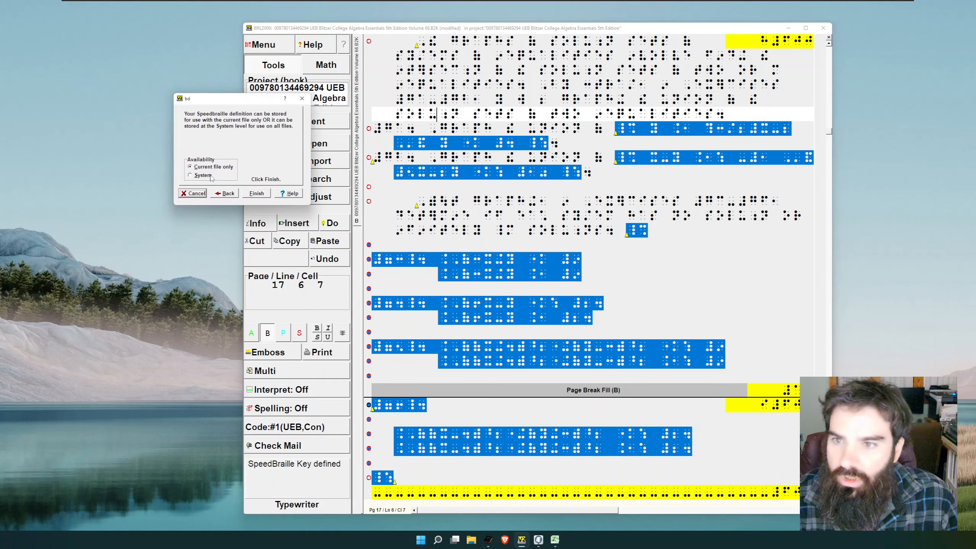
click(191, 177)
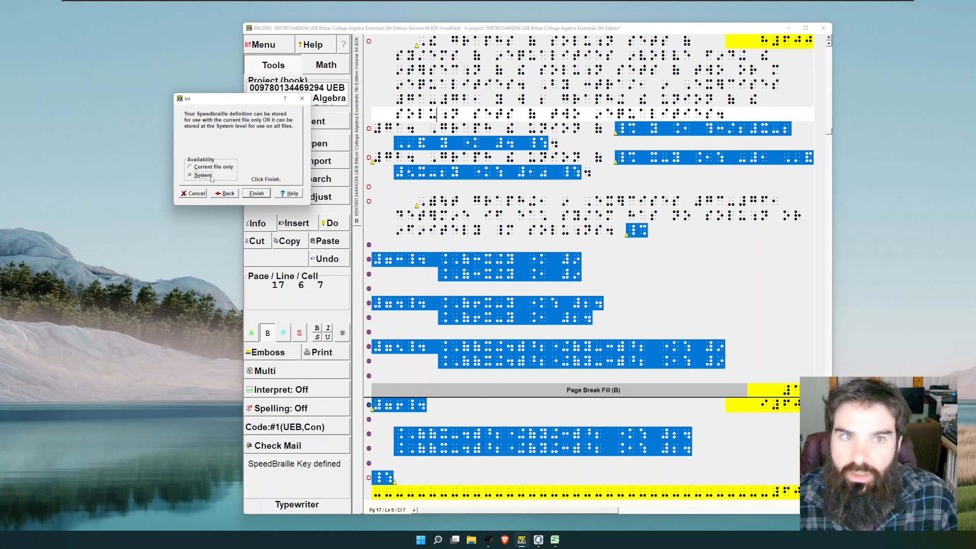
click(257, 194)
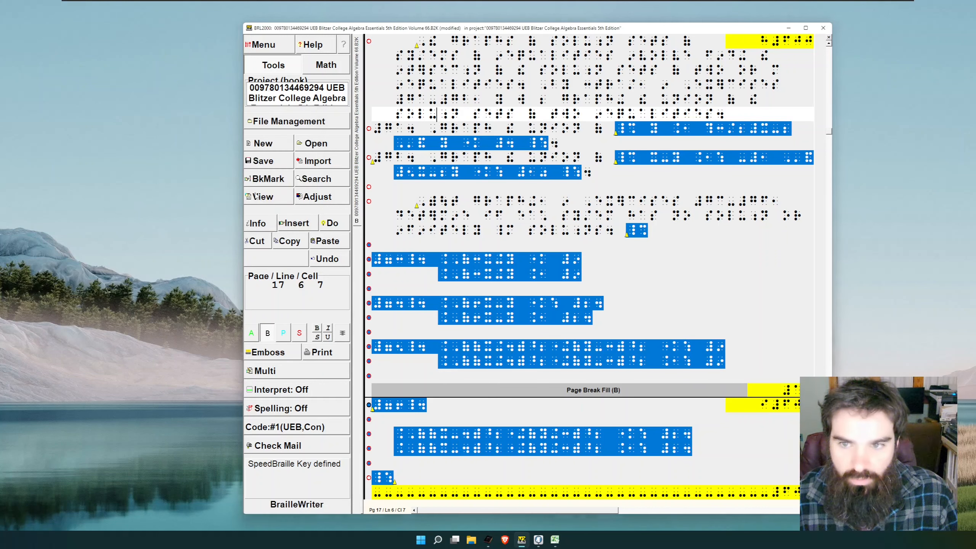
- Test the recorded F9 SpeedBraille key from different lines on page 17, clearing the highlighted Nemeth passages between runs
click(481, 83)
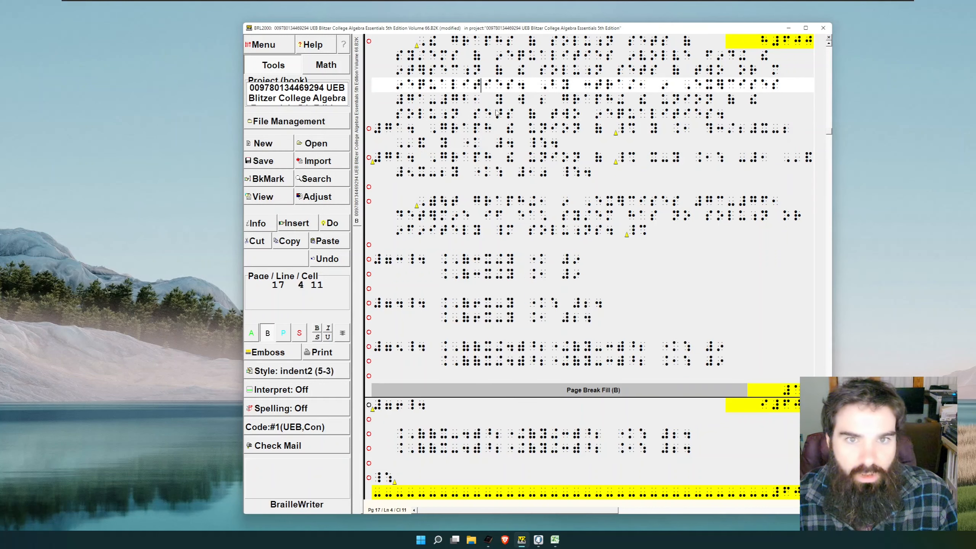
key(b+d)
key(Down)
key(Down)
key(Down)
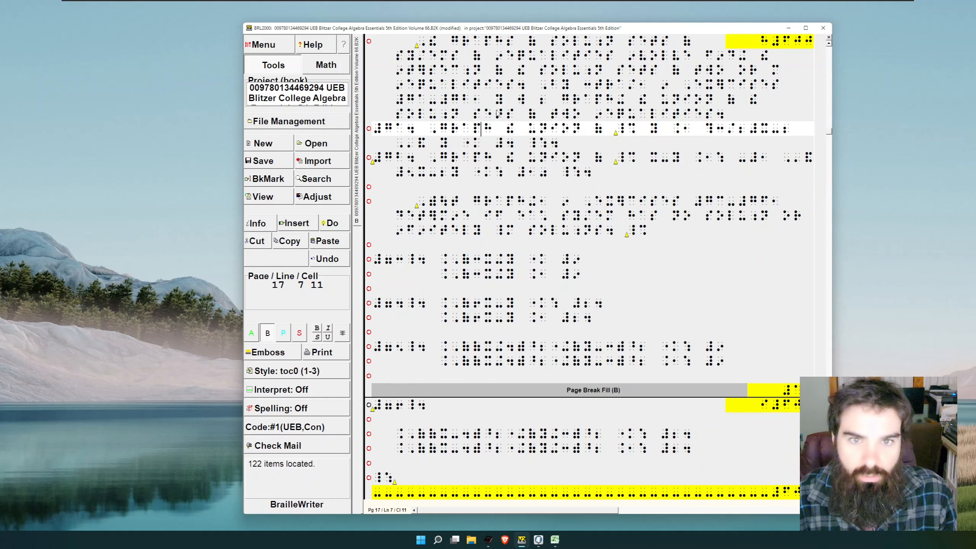
key(b+d)
key(Up)
key(Up)
key(b+d)
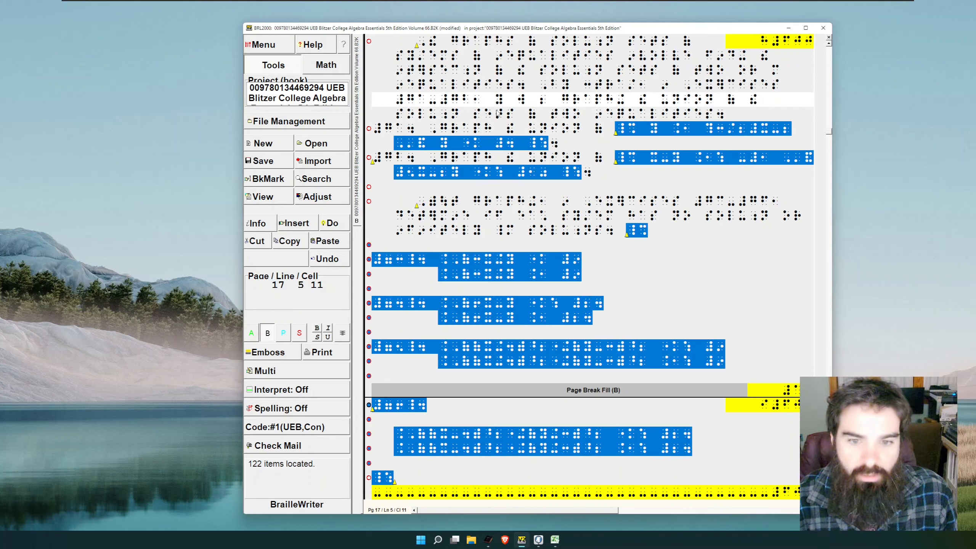
key(Down)
key(Down)
key(Up)
key(Up)
key(Up)
key(Up)
key(Down)
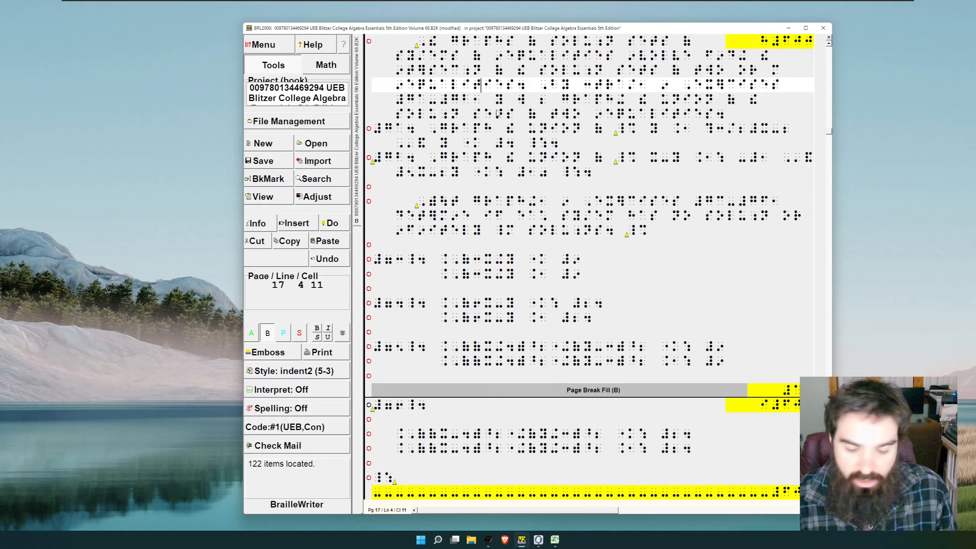
- Examine the passages selected by the SpeedBraille key on braille pages 18 to 26
key(Page_Down)
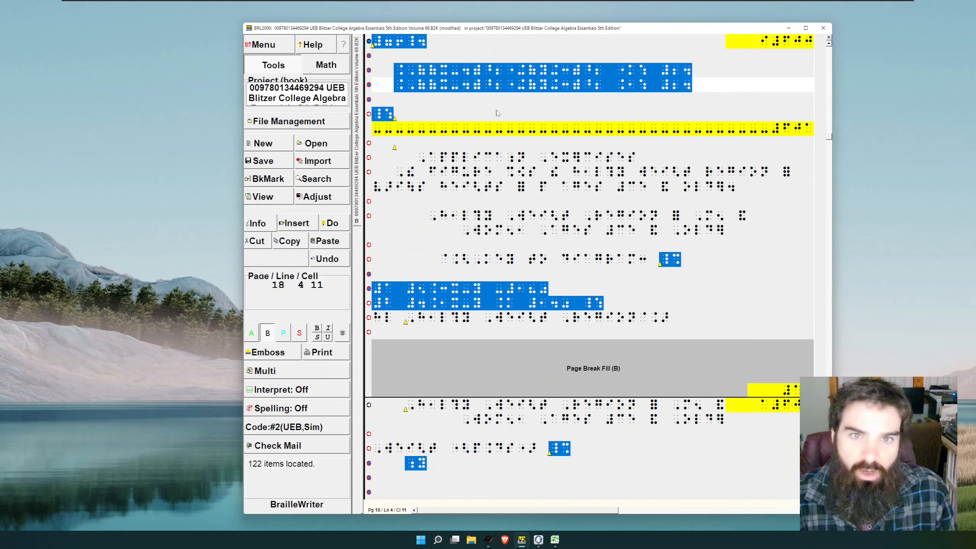
key(Page_Down)
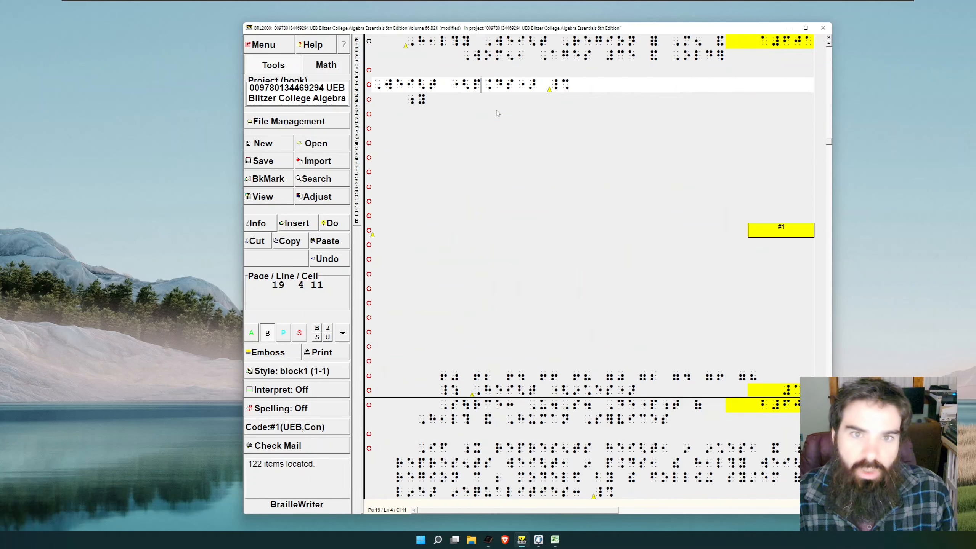
key(Page_Down)
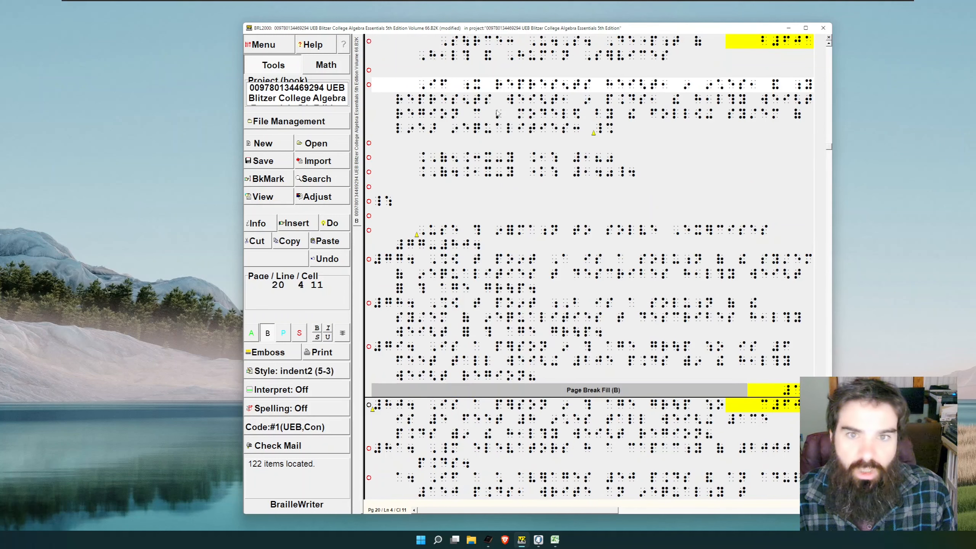
key(Page_Down)
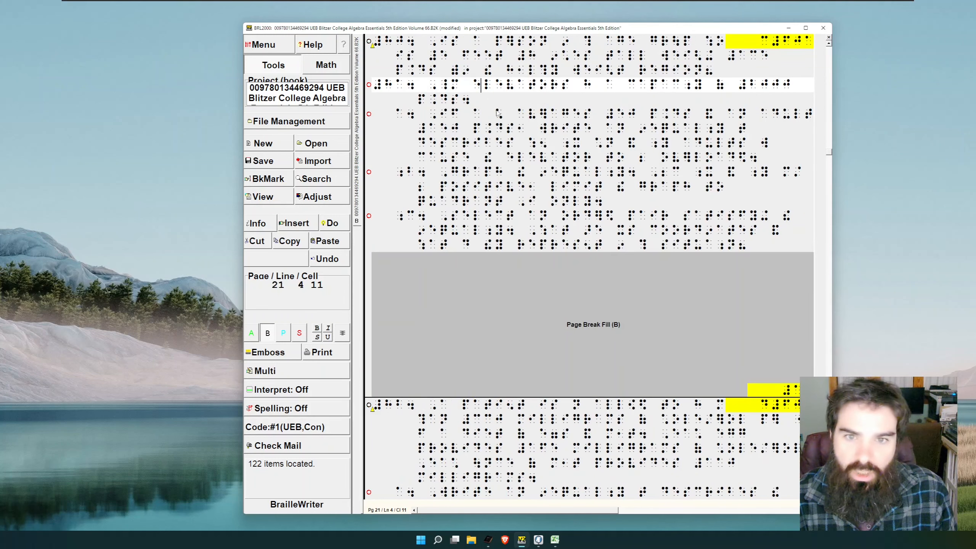
key(Page_Down)
key(Page_Down)
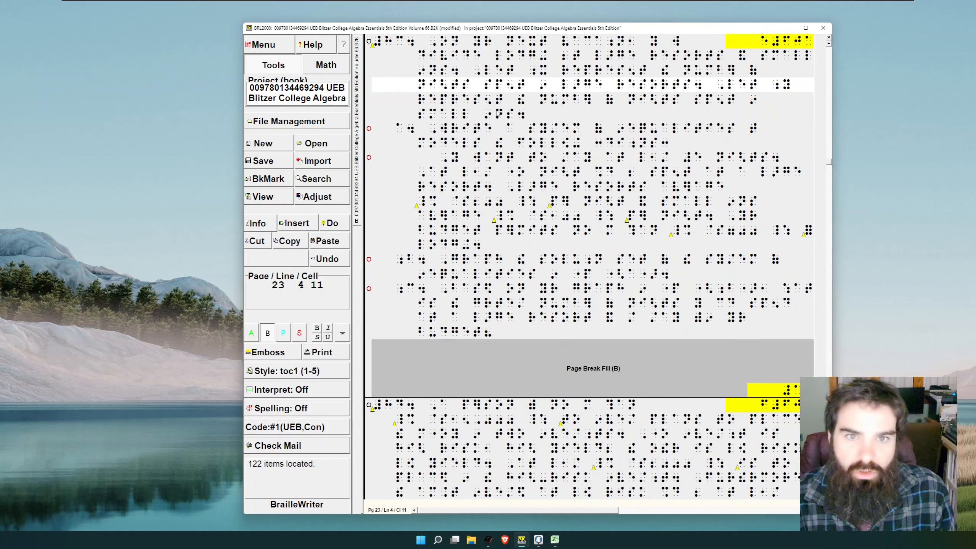
key(Page_Down)
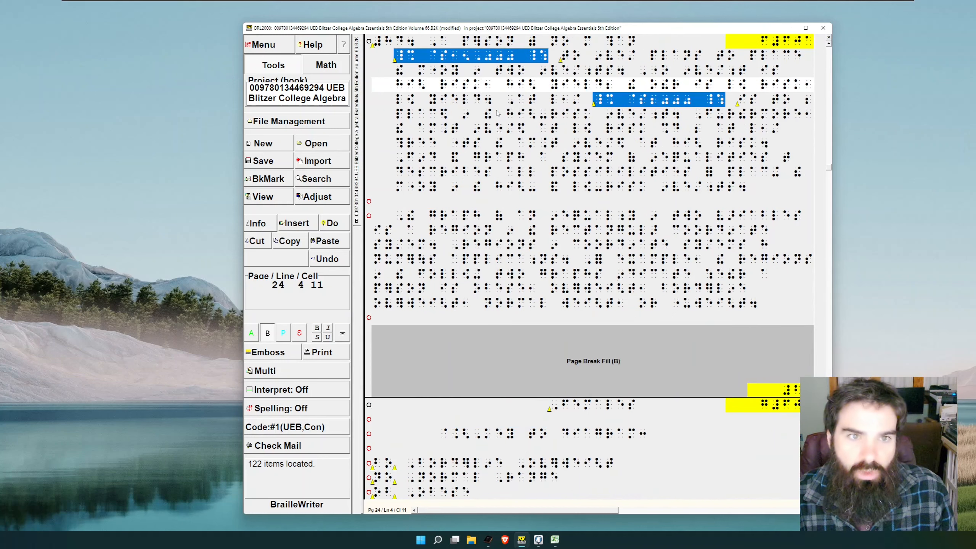
key(Page_Down)
key(Page_Down)
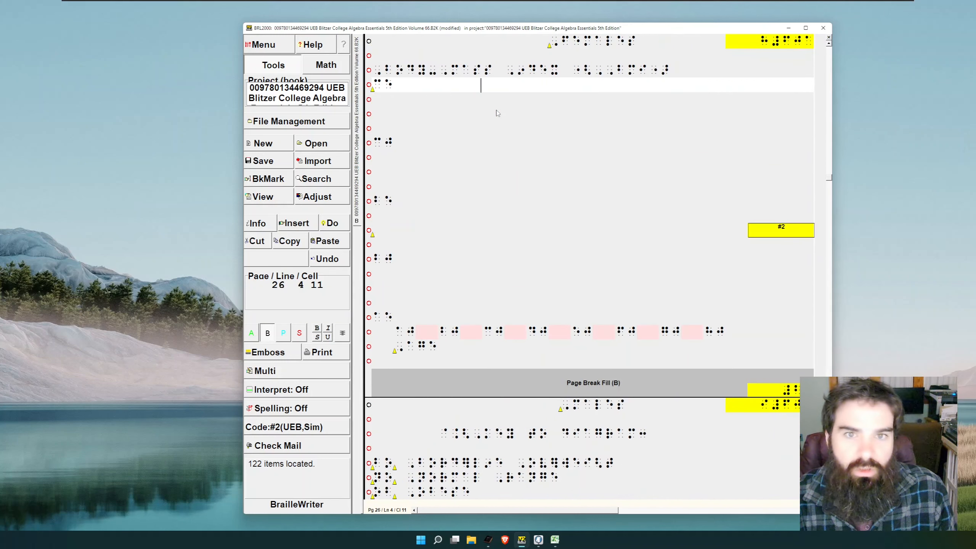